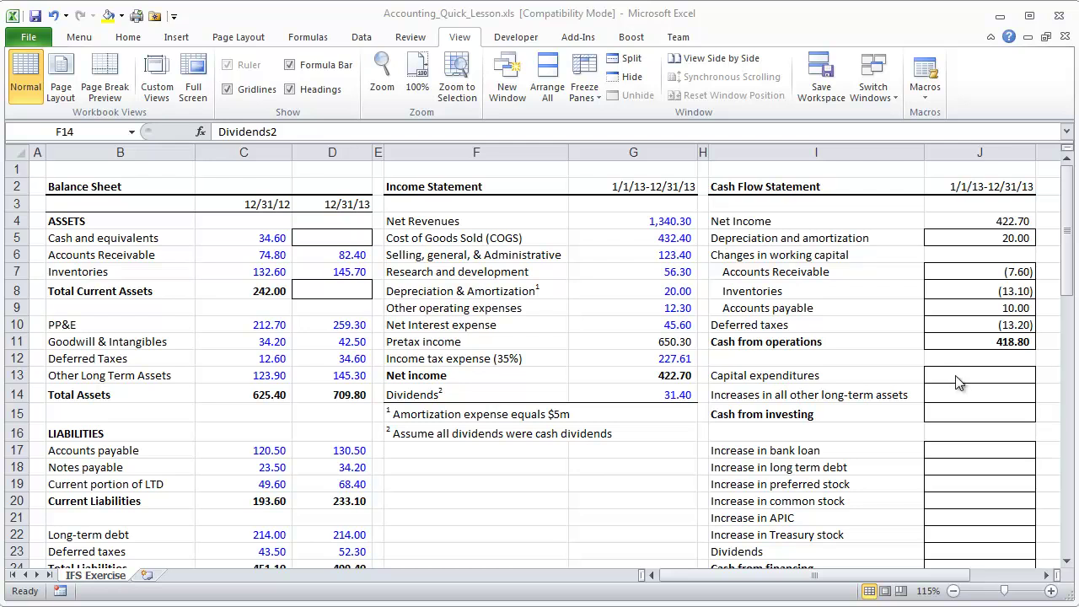
Examine the PP&E balances for both years, the Depreciation & Amortization expense and the amortization footnote in relation to capital expenditures
left_click(961, 376)
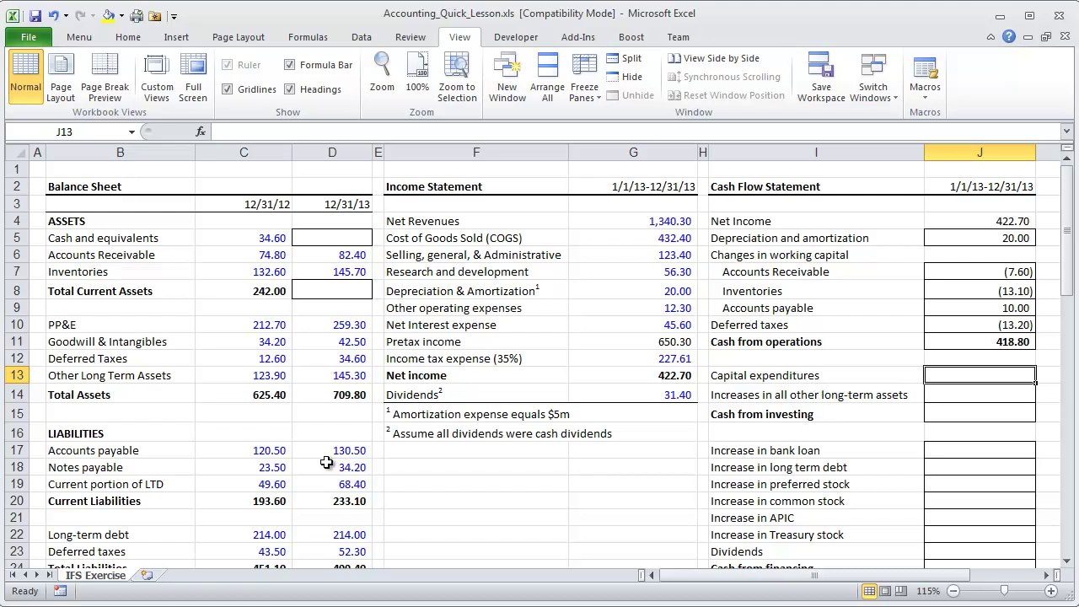
scroll(327, 462, "down", 1)
scroll(327, 462, "down", 2)
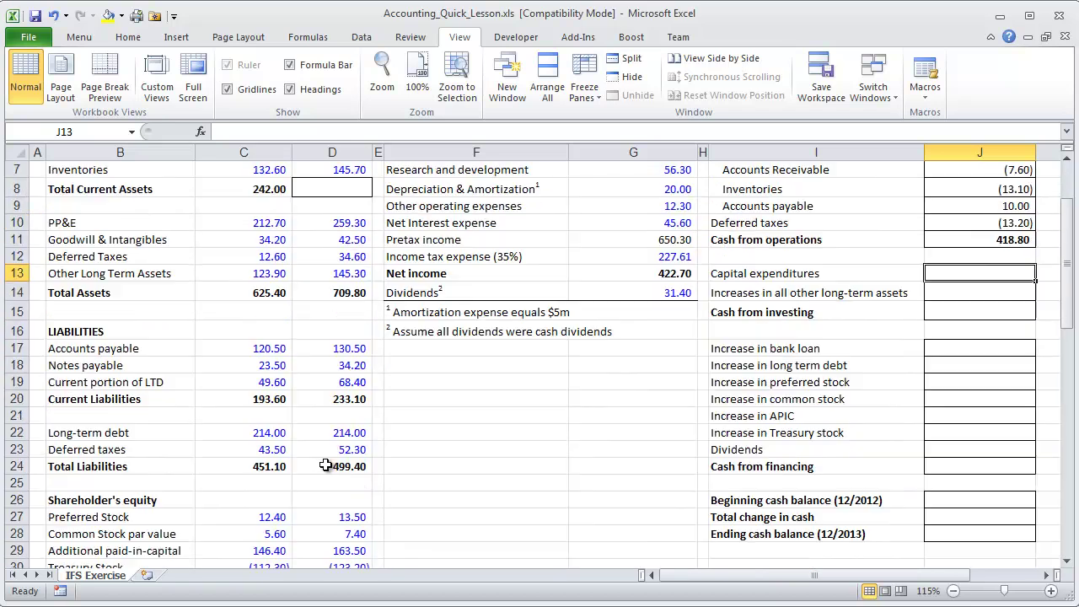
scroll(327, 465, "up", 3)
left_click(260, 324)
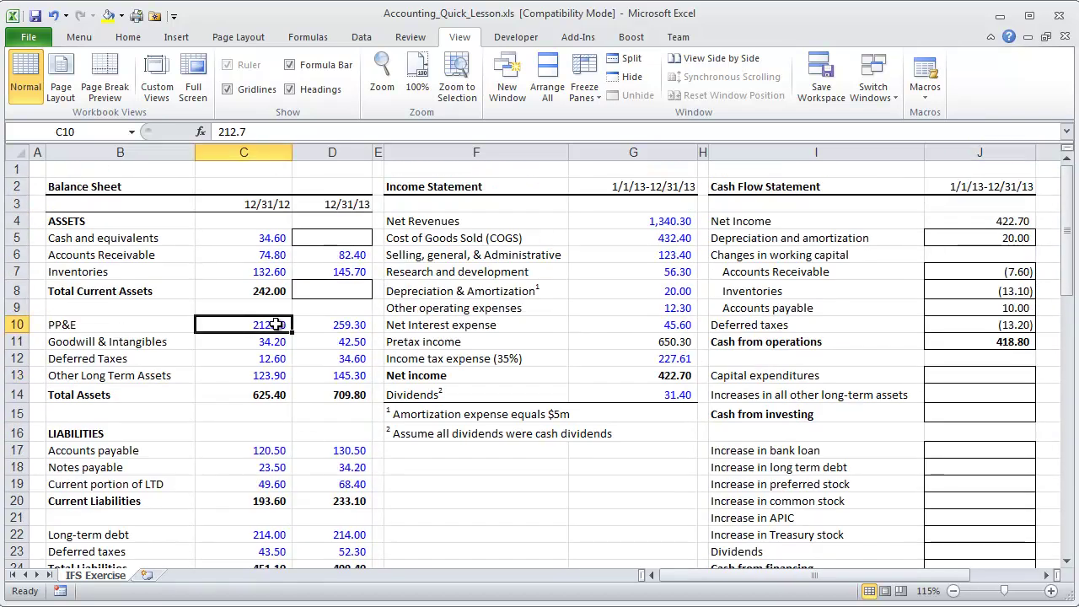
left_click_drag(259, 324, 352, 325)
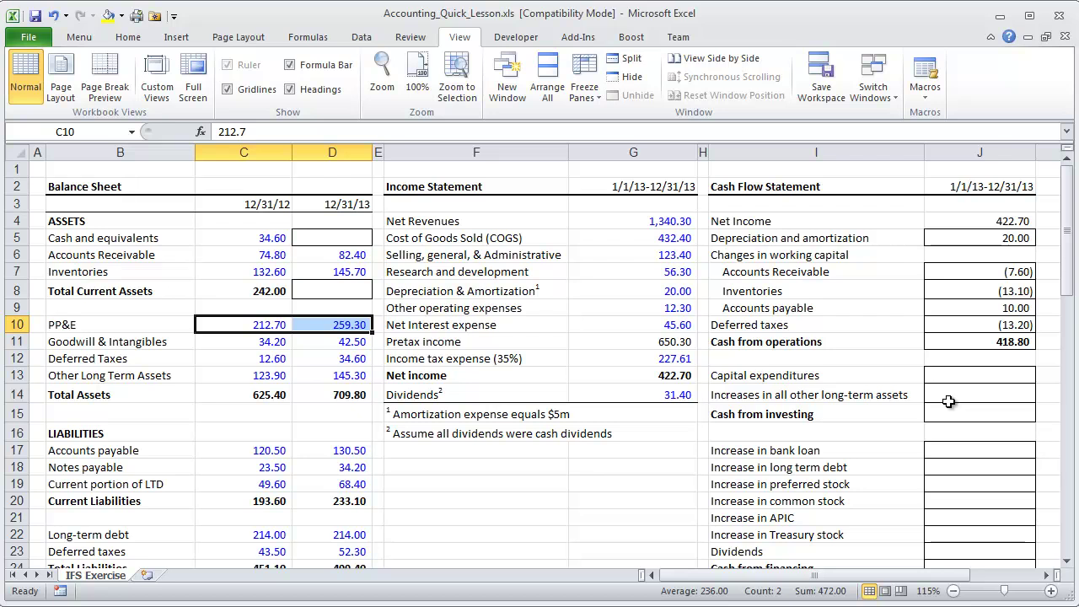
left_click_drag(267, 323, 330, 324)
left_click_drag(413, 292, 634, 292)
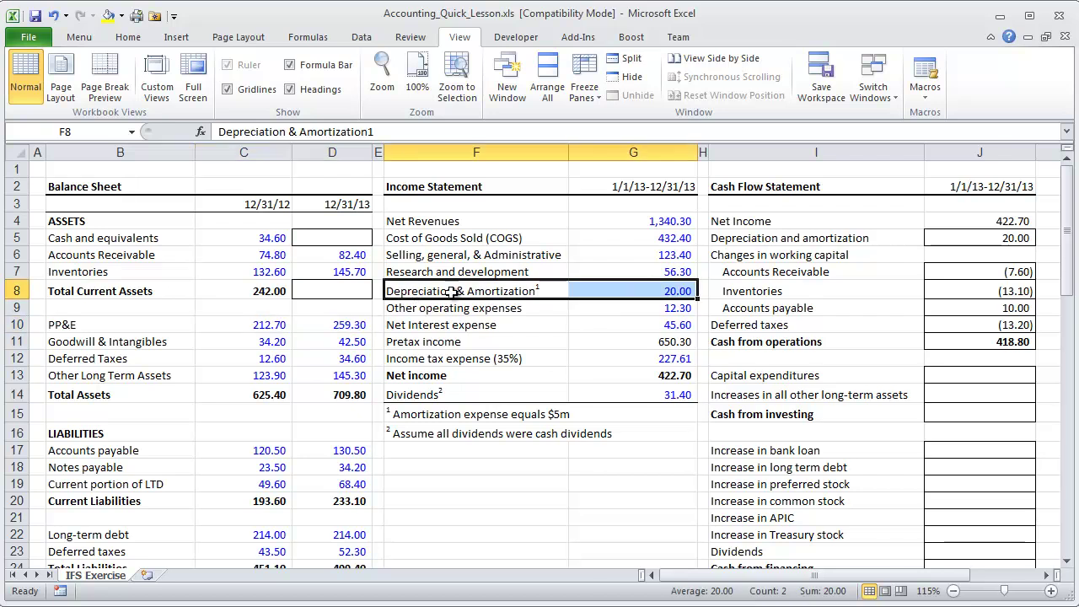
left_click(661, 294)
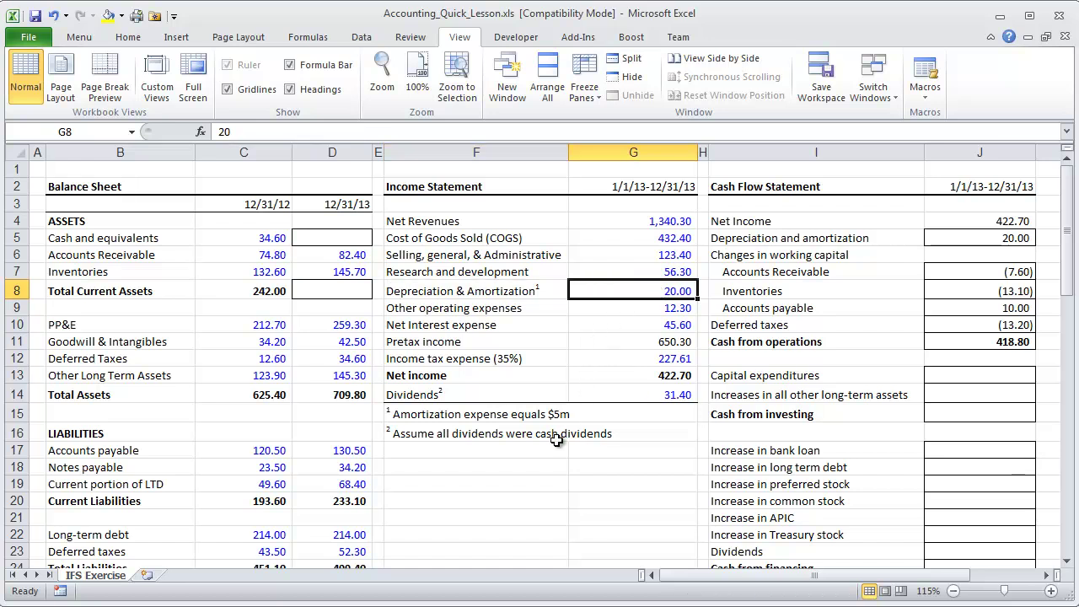
left_click_drag(401, 416, 619, 415)
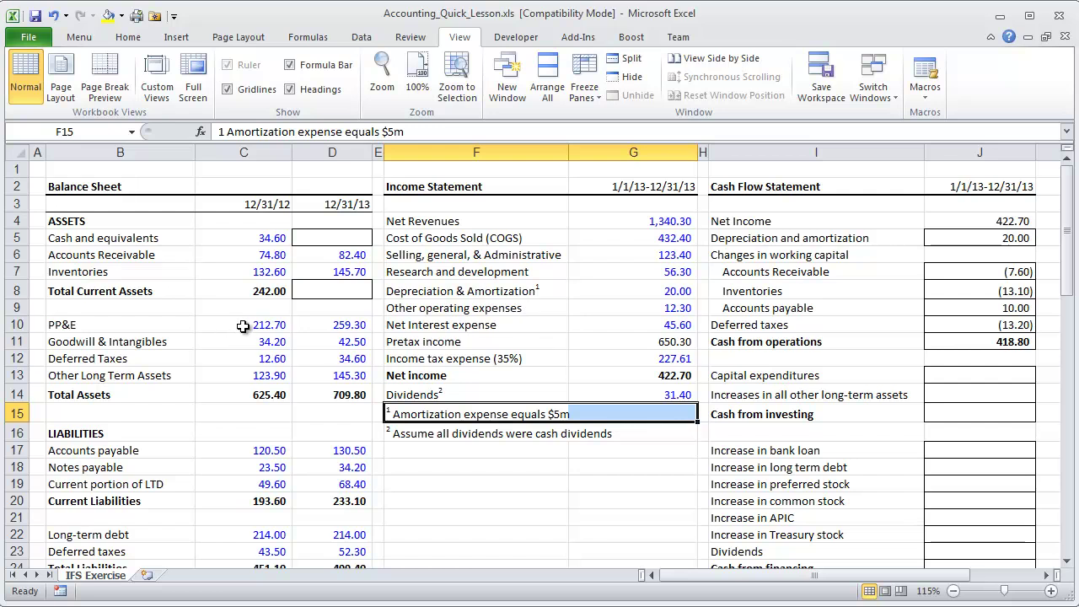
left_click_drag(243, 326, 337, 327)
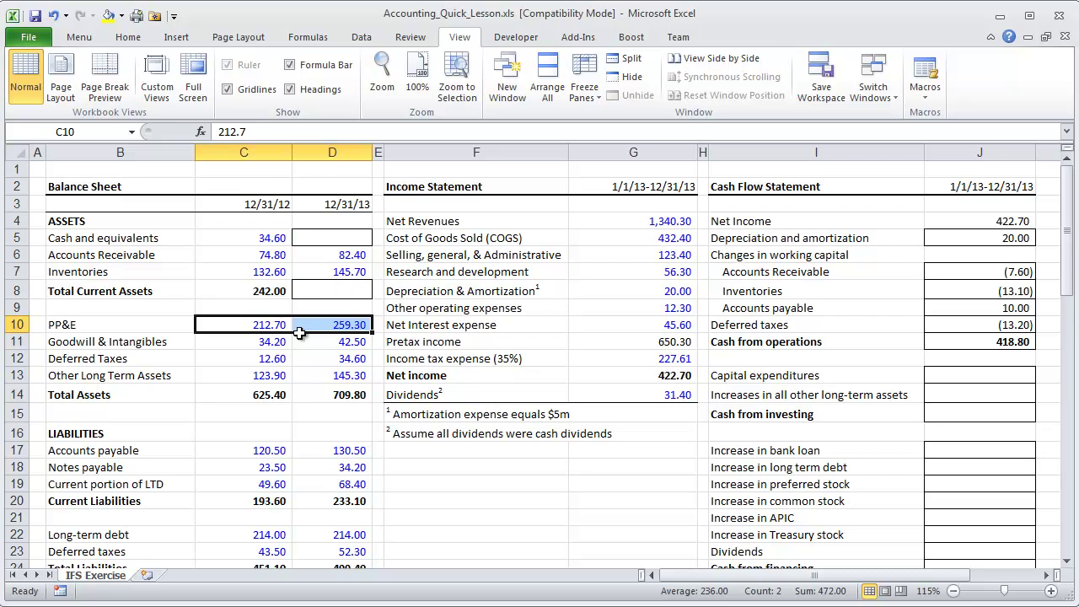
Examine the PP&E roll-forward in rows 34 to 37 and trace its beginning and ending balance formulas to the balance sheet
left_click(209, 400)
scroll(209, 399, "down", 6)
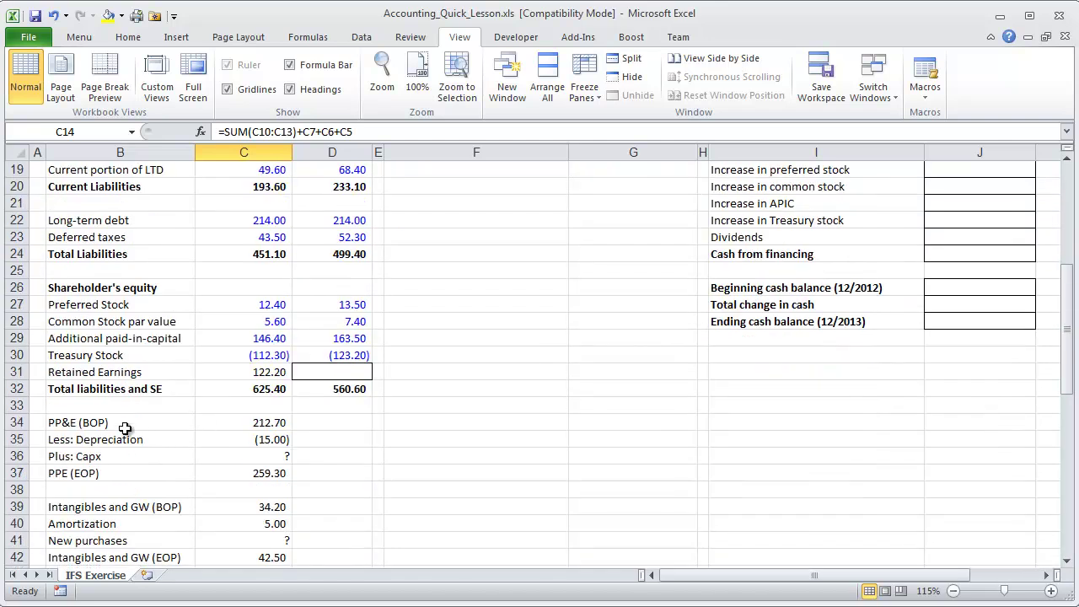
left_click_drag(80, 424, 253, 475)
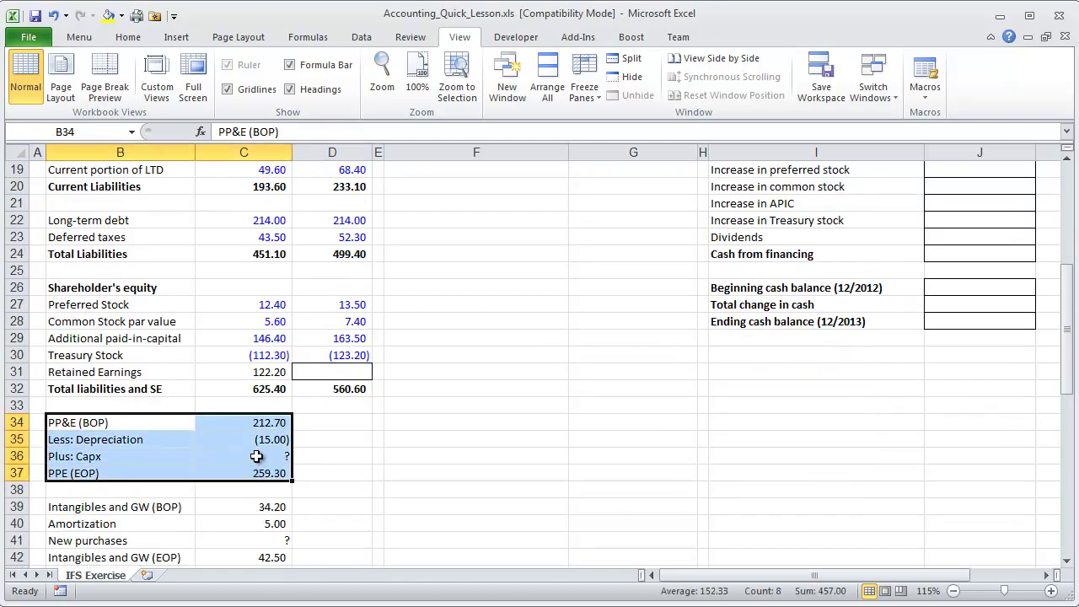
left_click(263, 426)
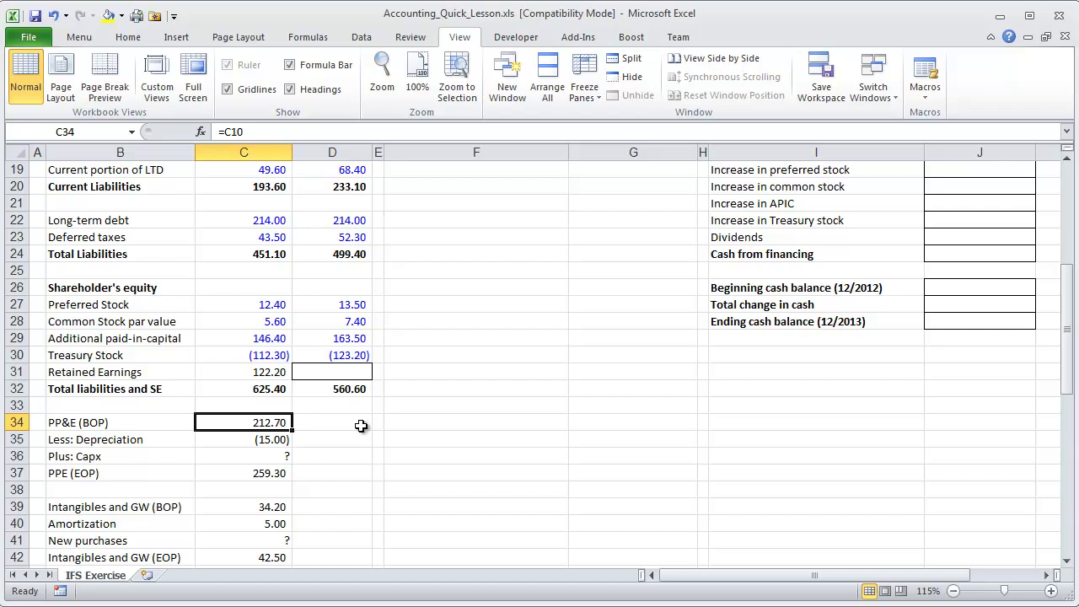
left_click(95, 431)
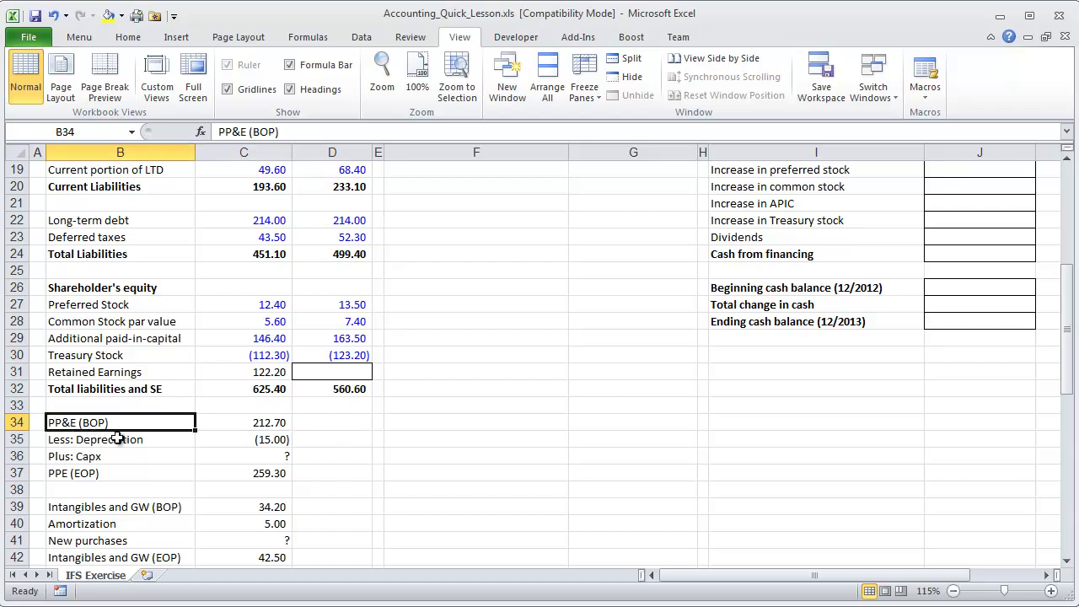
left_click(242, 430)
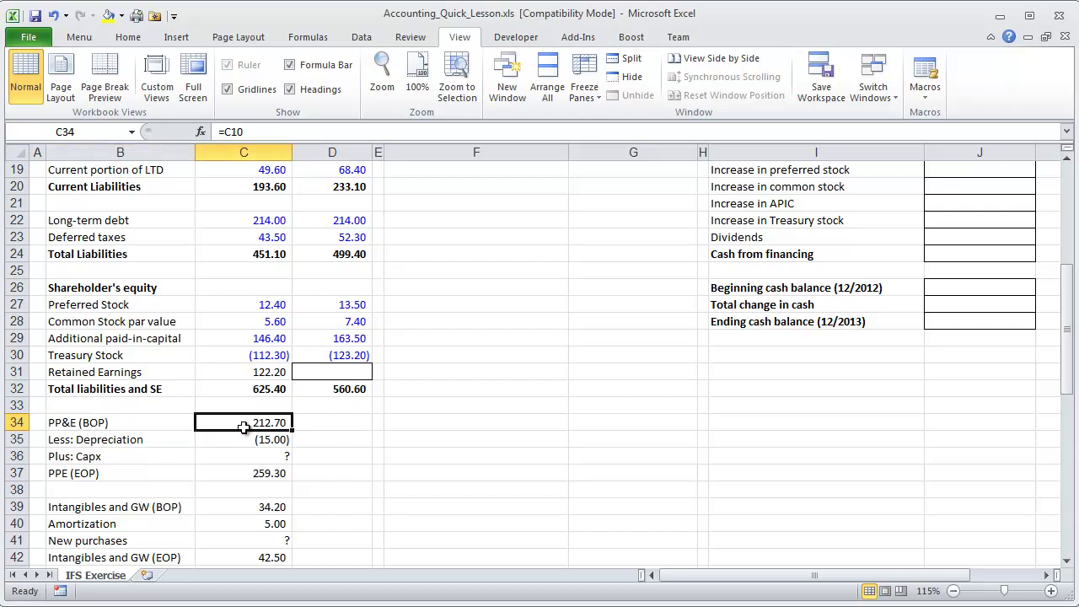
key("F2")
scroll(404, 433, "up", 4)
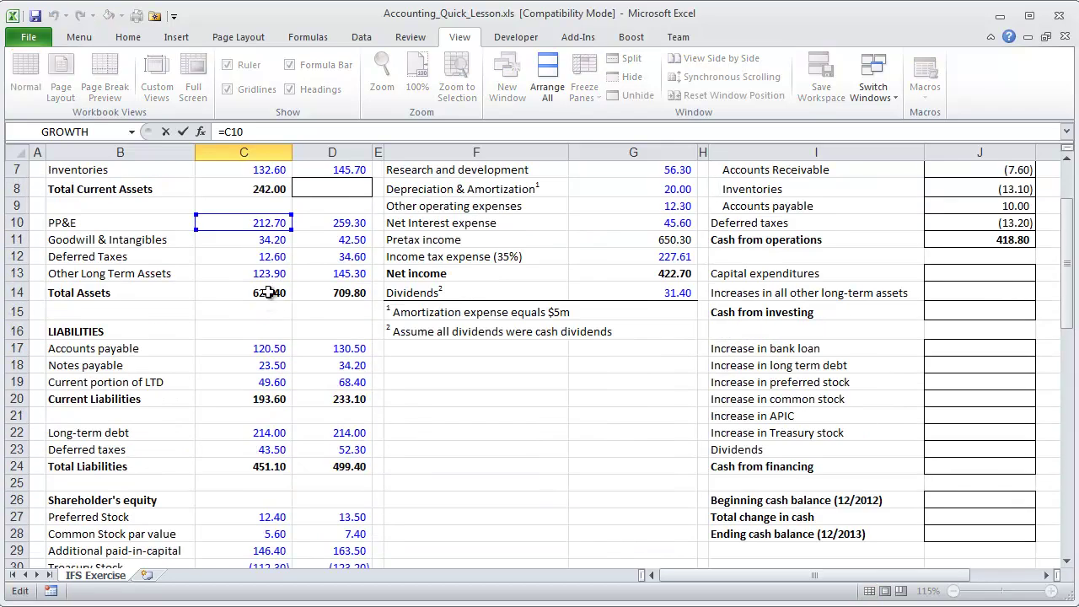
scroll(272, 304, "down", 4)
key("Escape")
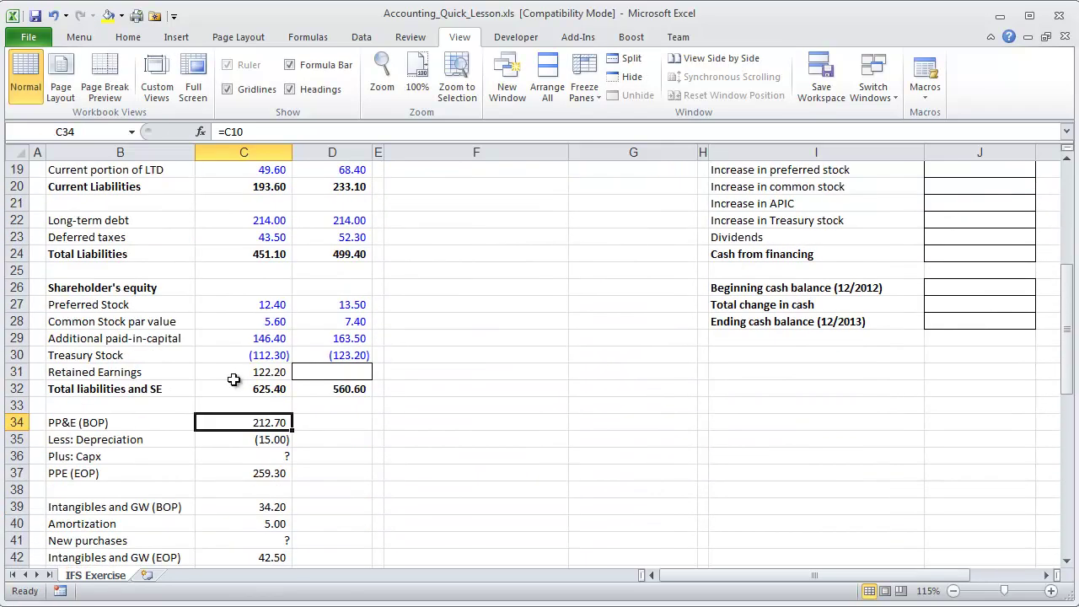
left_click(233, 477)
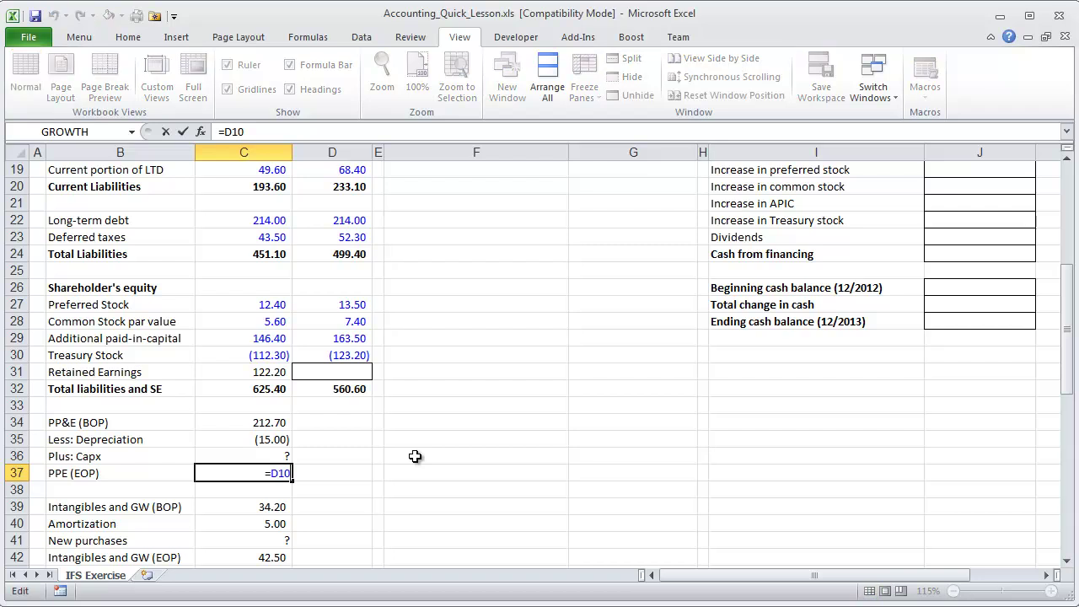
key("F2")
scroll(415, 457, "up", 6)
scroll(351, 337, "down", 7)
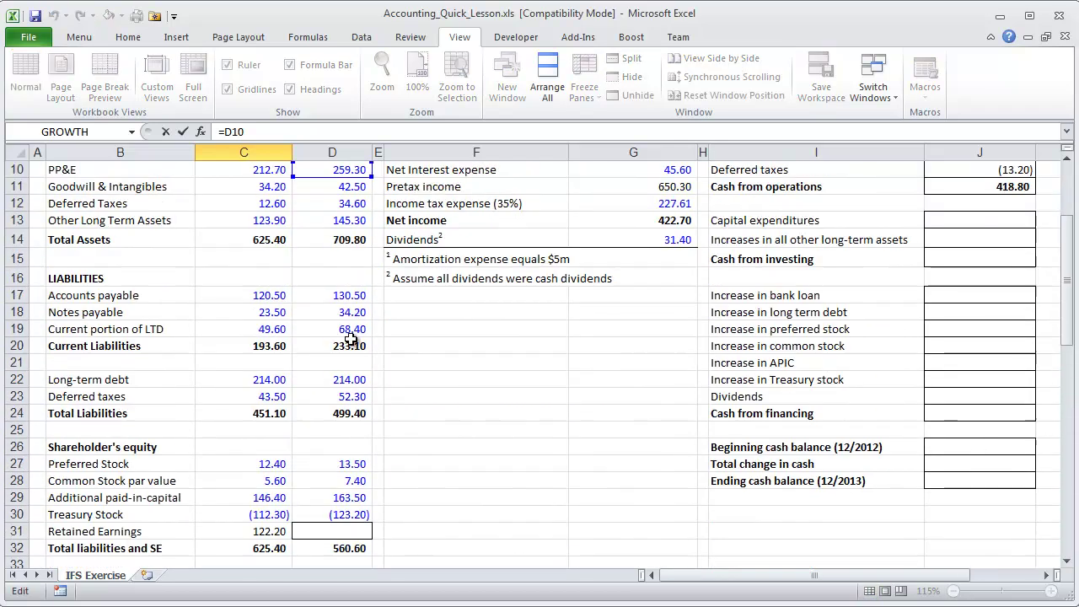
key("Escape")
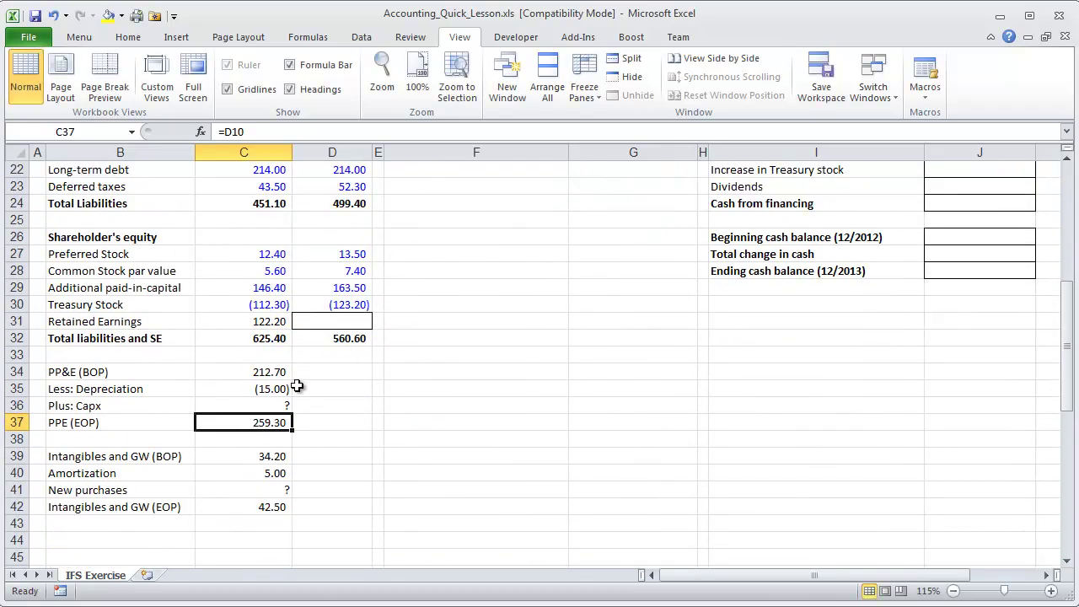
Calculate Plus: Capx in C36 with the formula =C37-C35-C34 and review the roll-forward's components
left_click(236, 388)
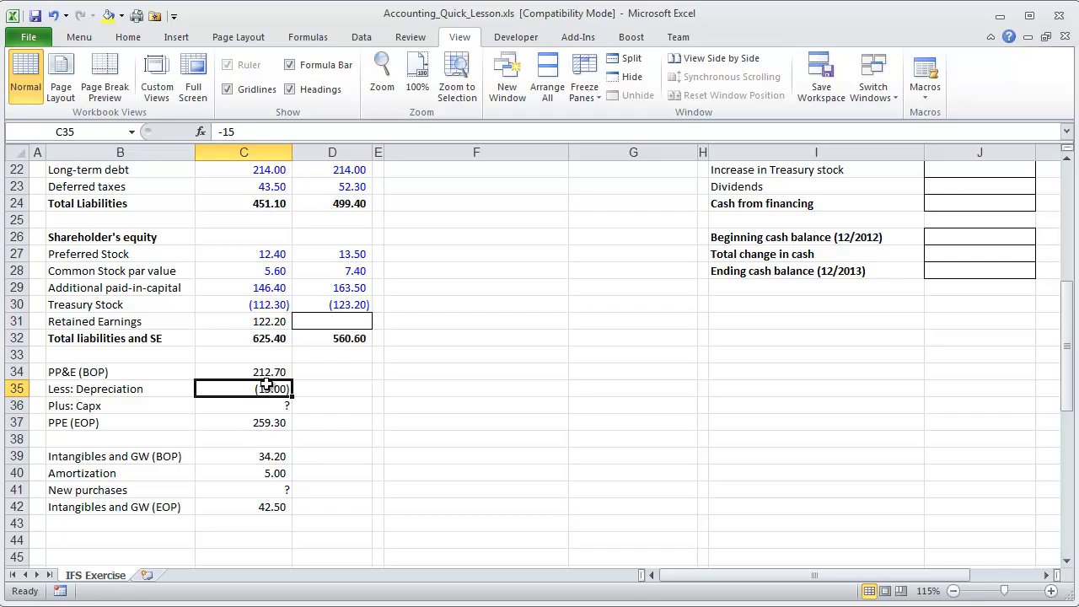
key("Down")
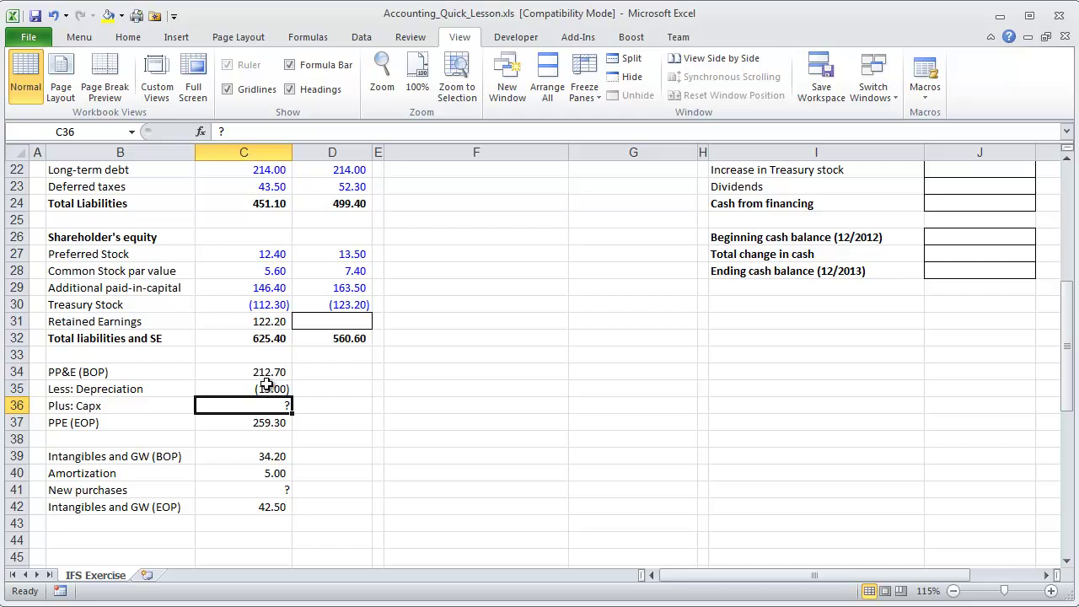
type("=")
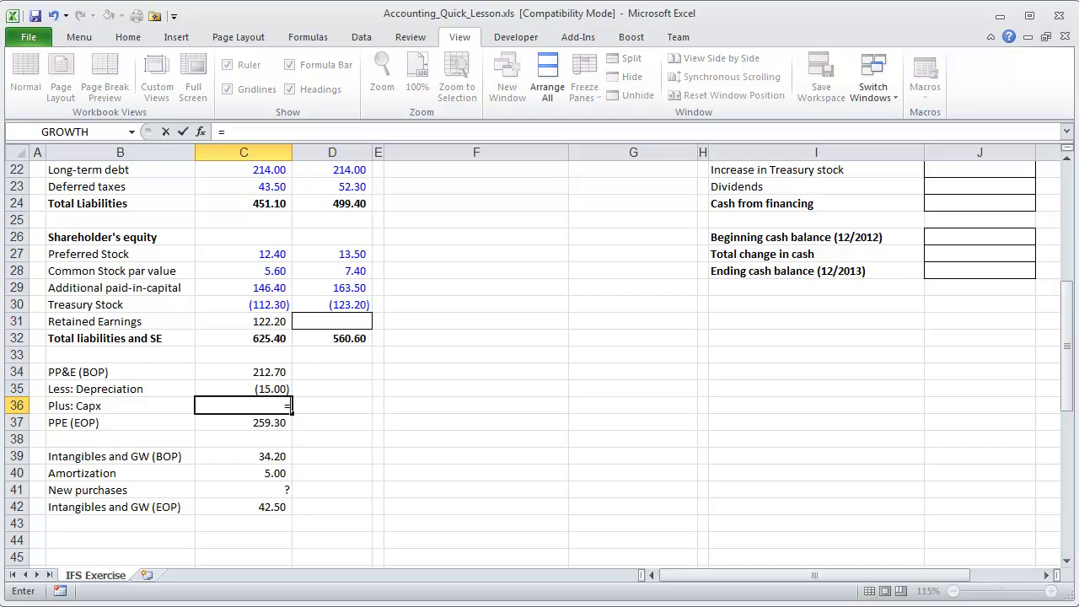
key("Down")
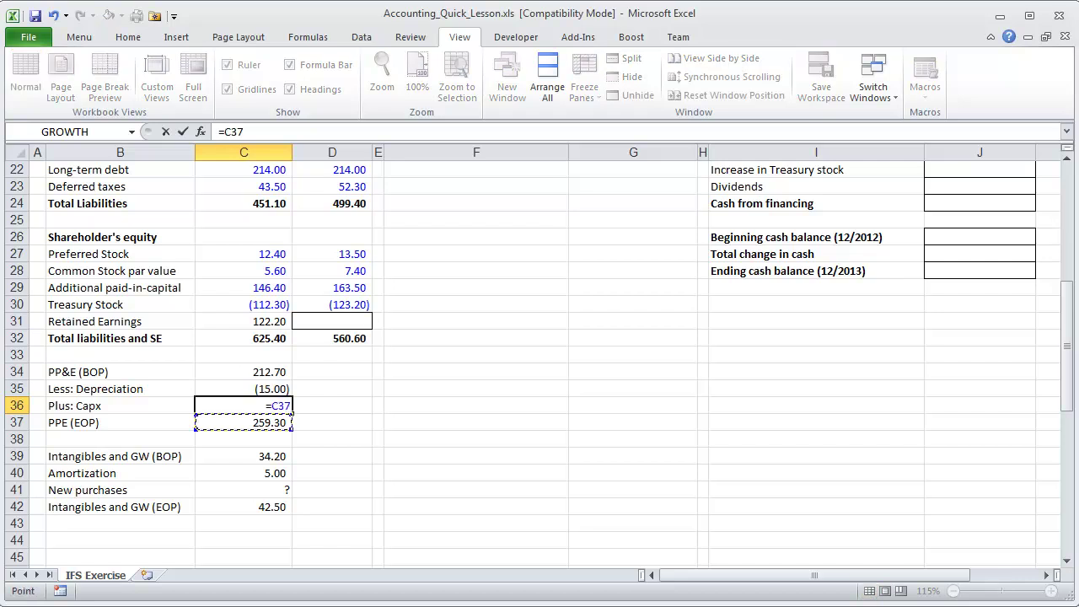
type("-")
key("Up")
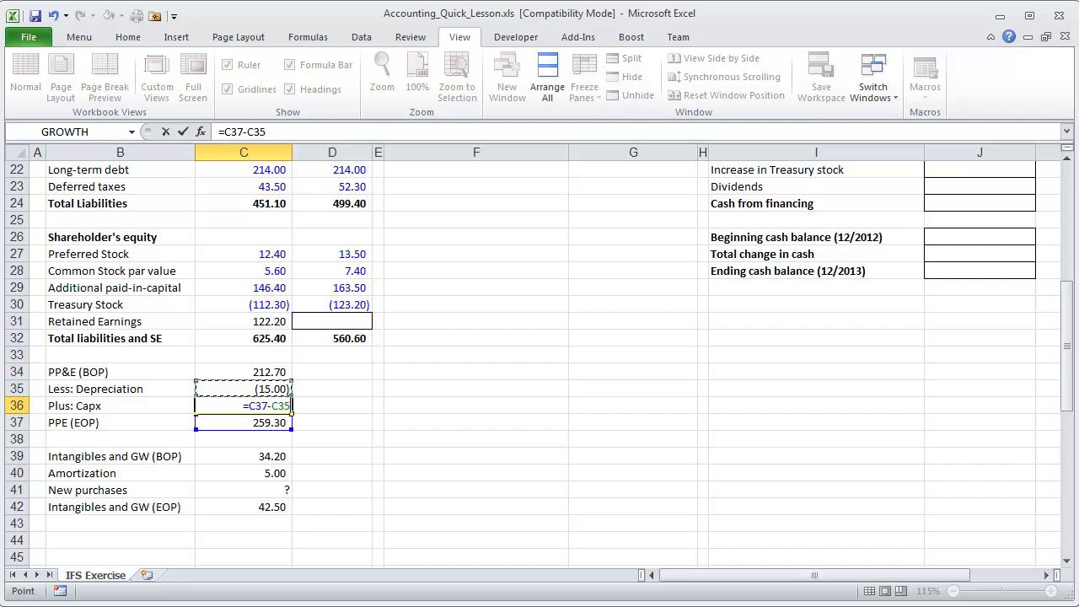
type("-")
key("Up")
key("Up")
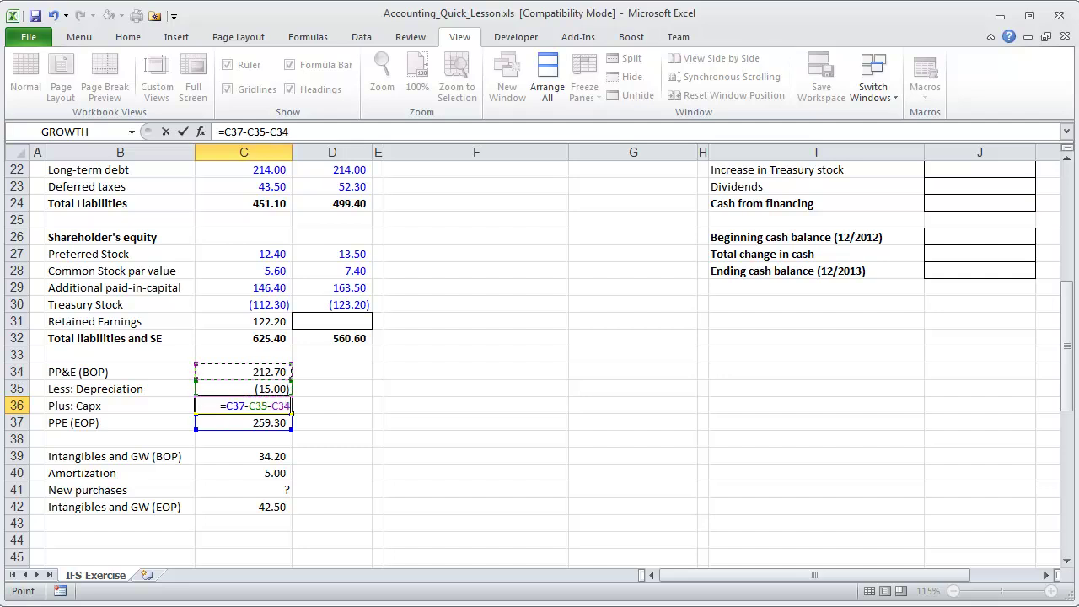
key("Return")
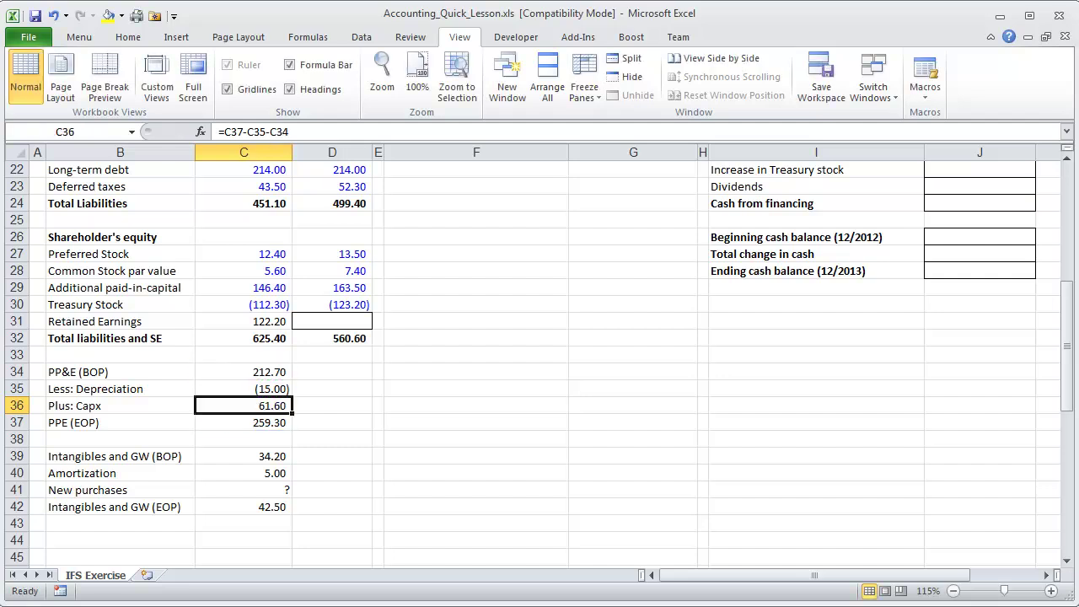
left_click(253, 375)
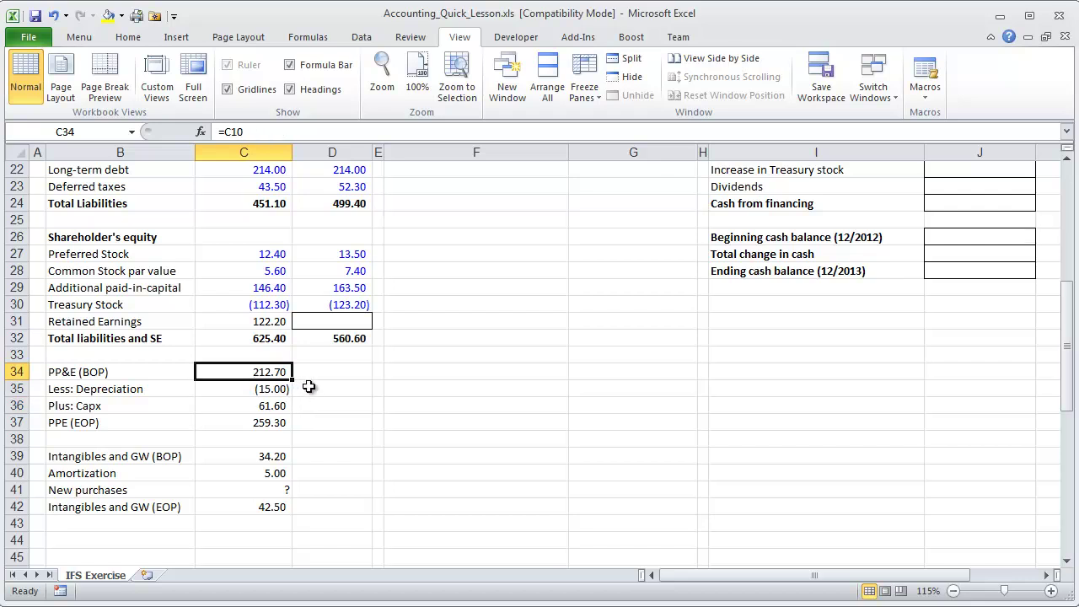
left_click(277, 392)
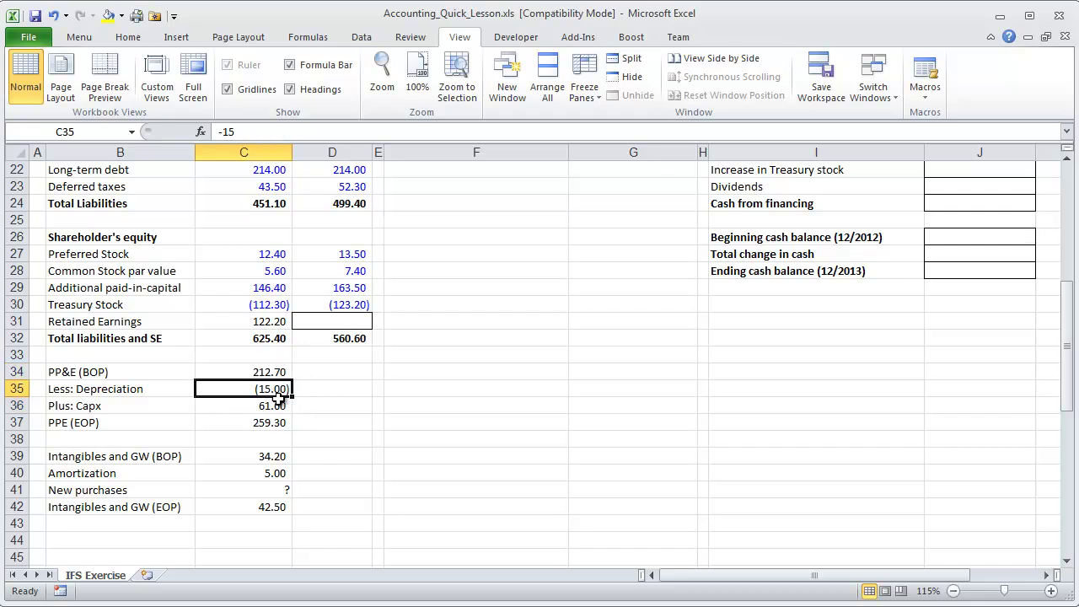
left_click(263, 426)
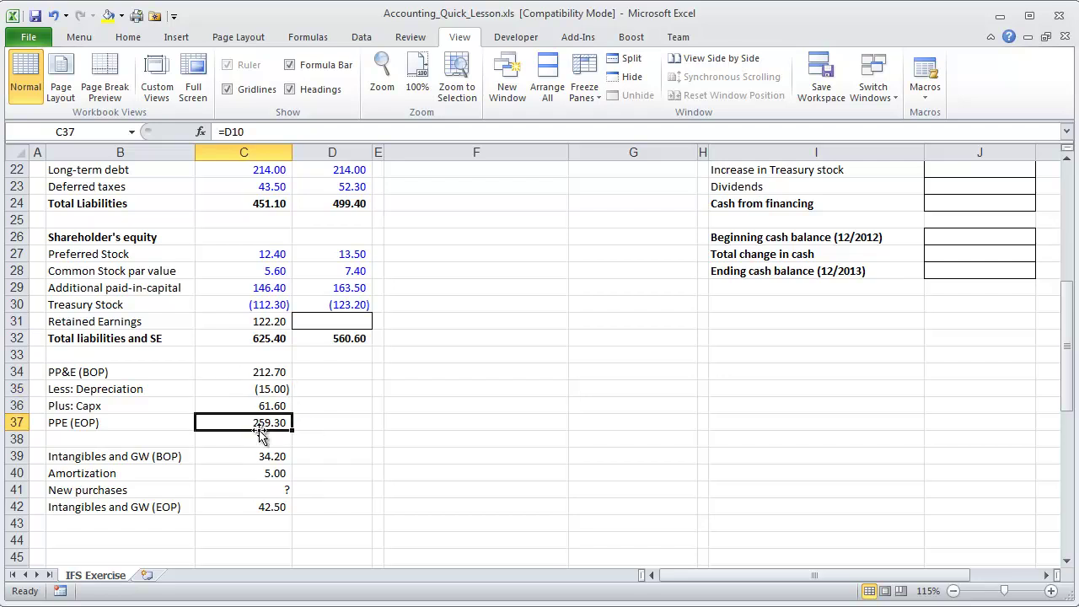
left_click(262, 407)
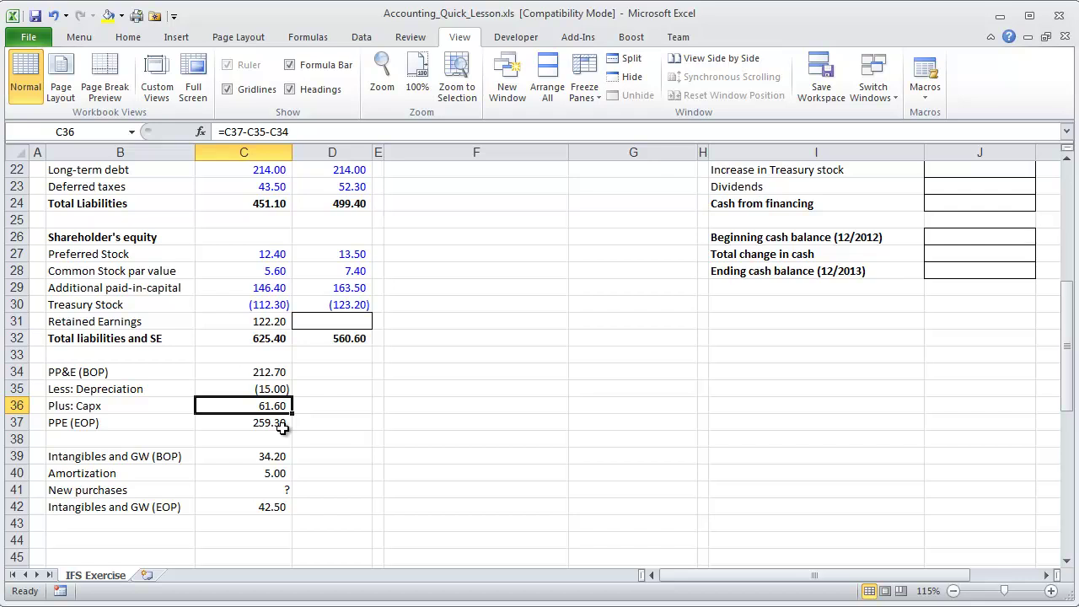
Link Capital expenditures in J13 of the cash flow statement to the negative of the Plus: Capx amount in C36
scroll(282, 429, "up", 7)
left_click(991, 378)
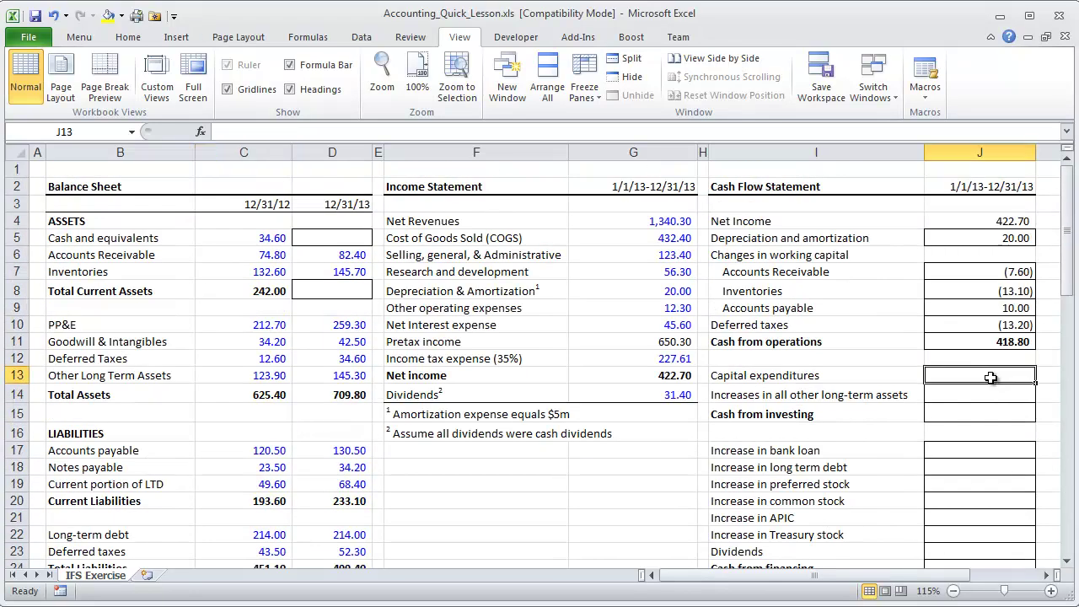
type("=")
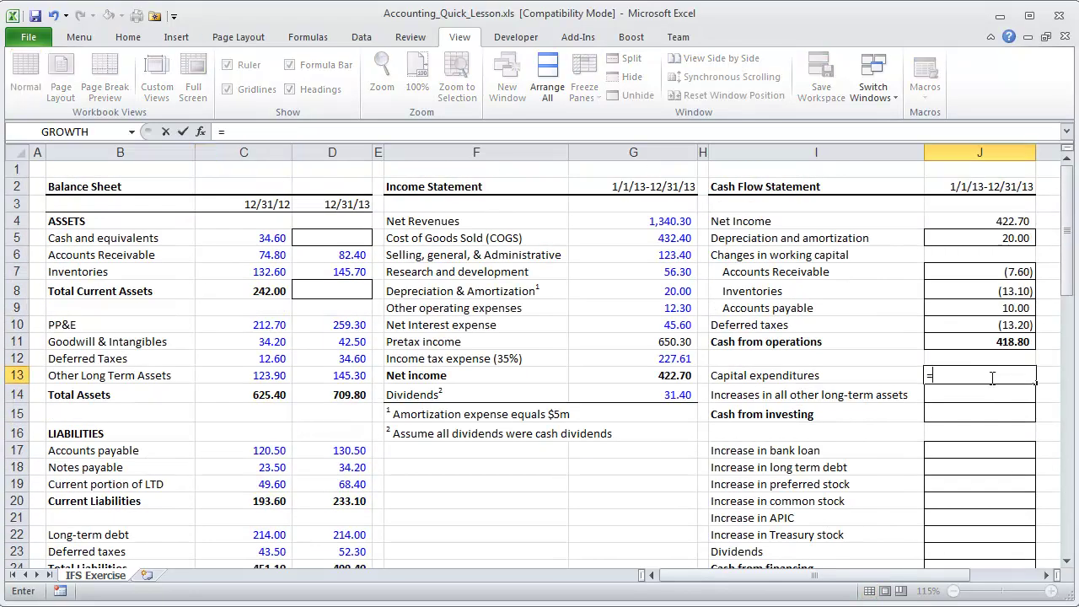
type("-")
key("Left")
key("Left")
key("Left")
key("Left")
key("Left")
key("Down")
key("Down")
key("Down")
key("Down")
key("Down")
key("Down")
key("Down")
key("Down")
key("Down")
key("Down")
key("Down")
key("Down")
key("Down")
key("Down")
key("Down")
key("Down")
key("Down")
key("Down")
key("Down")
key("Down")
key("Left")
key("Left")
key("Up")
key("Up")
key("Up")
key("Up")
key("Up")
key("Up")
key("Up")
key("shift+Return")
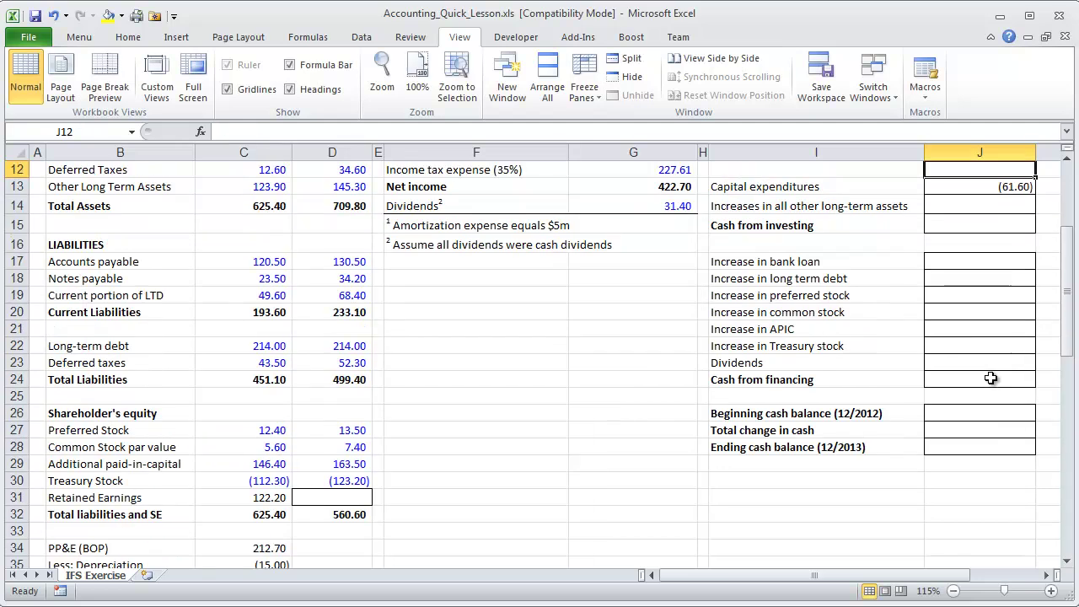
Calculate Increases in all other long-term assets in J14 from the Other Long Term Assets balances with the formula =C13-D13
key("Up")
key("Up")
key("Down")
key("Down")
key("Down")
key("Down")
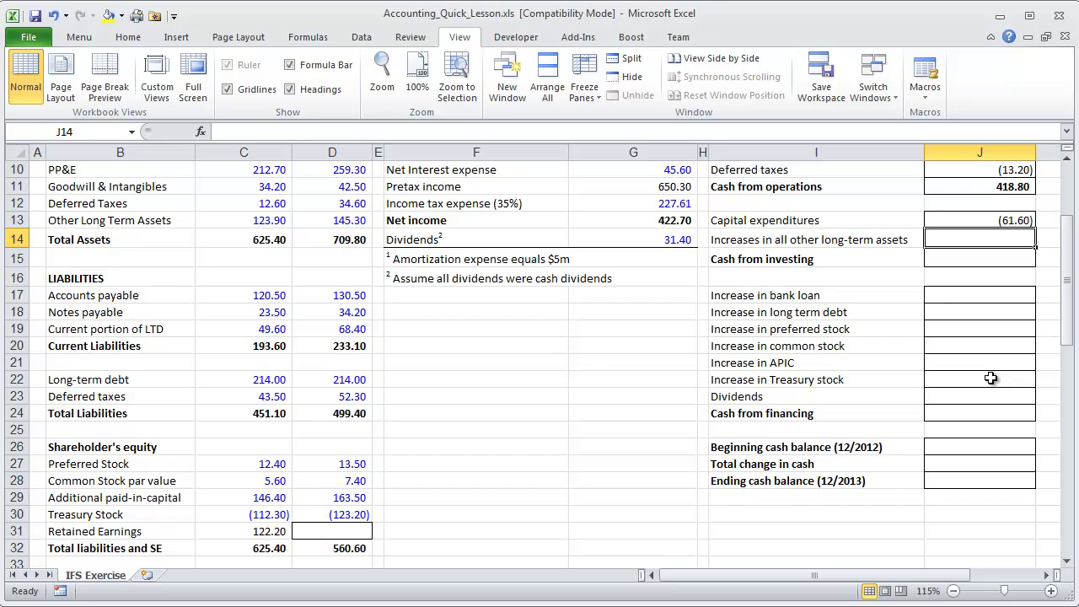
scroll(990, 379, "up", 3)
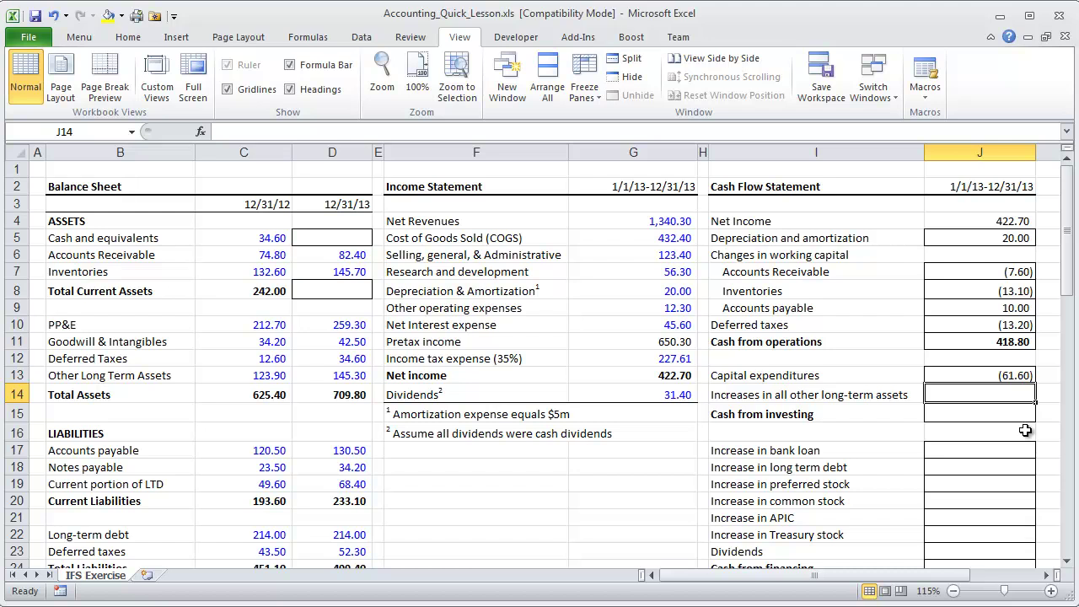
type("=")
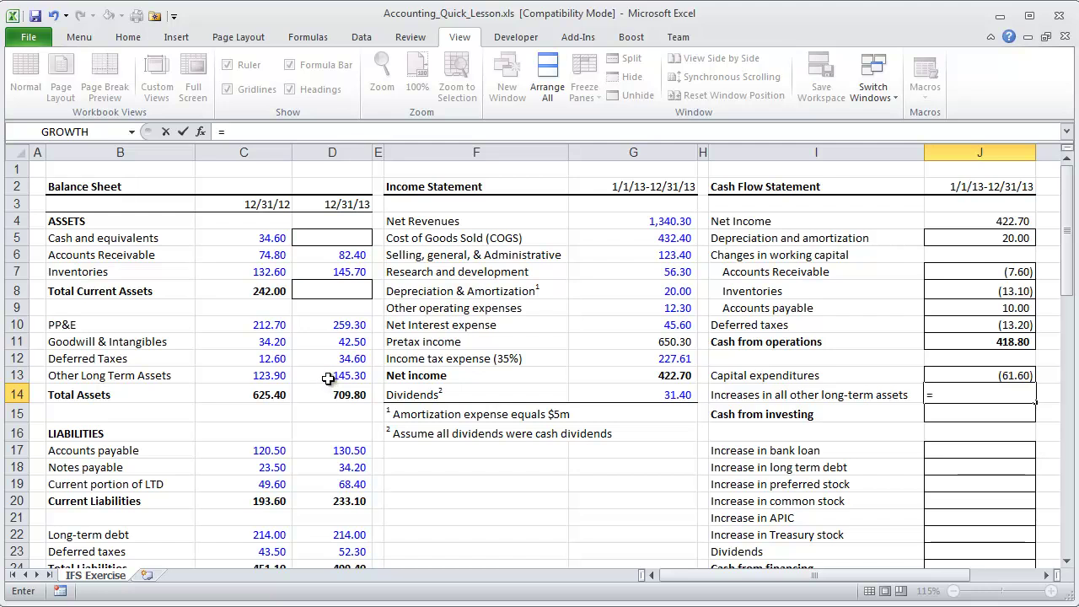
left_click(280, 377)
type("-")
key("Left")
key("Left")
key("Left")
key("Left")
key("Left")
key("Left")
key("Up")
key("ctrl+Return")
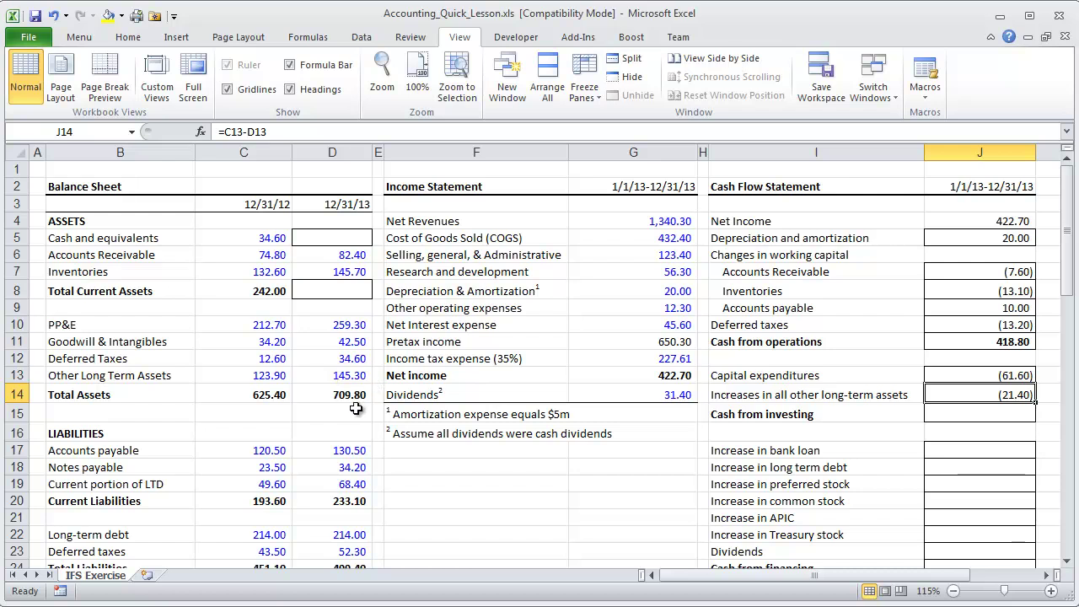
Review the balance sheet's current and long-term asset lines, including Goodwill & Intangibles, against the Increases in all other long-term assets line
left_click_drag(336, 343, 130, 343)
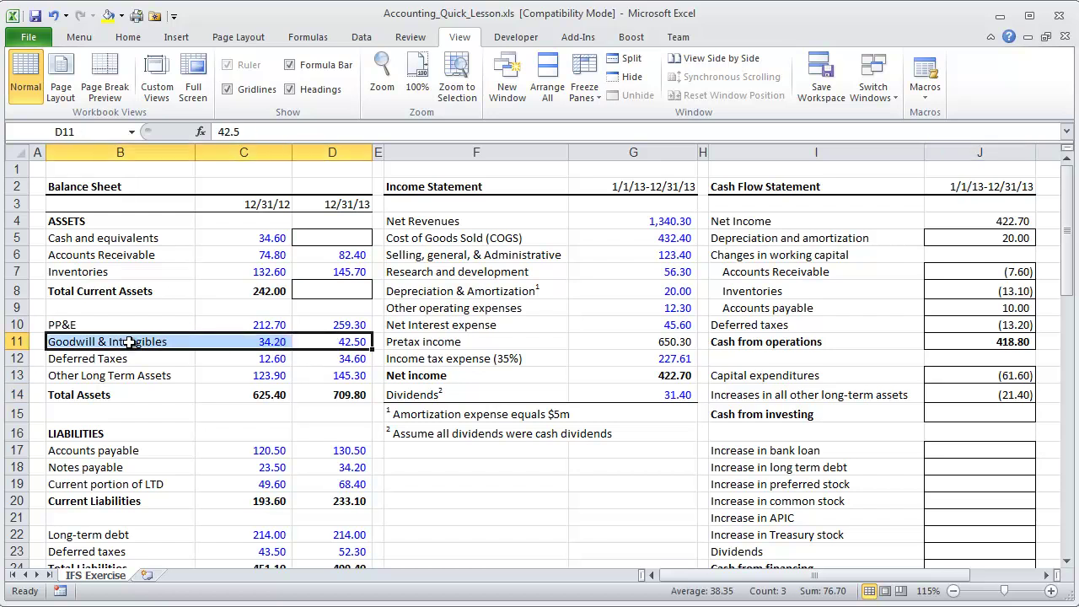
left_click_drag(78, 258, 308, 270)
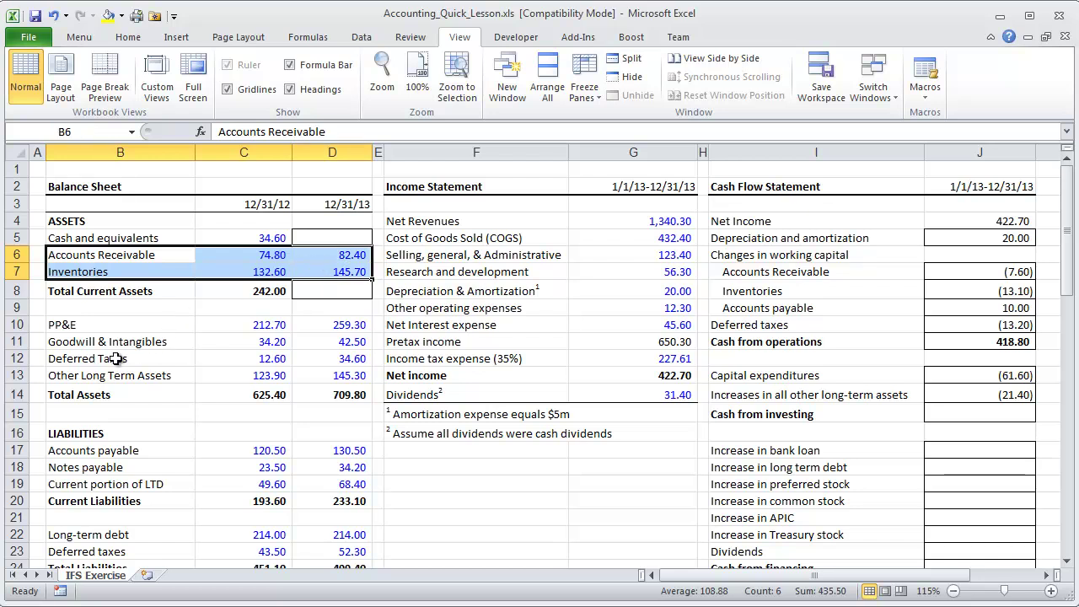
left_click(68, 327)
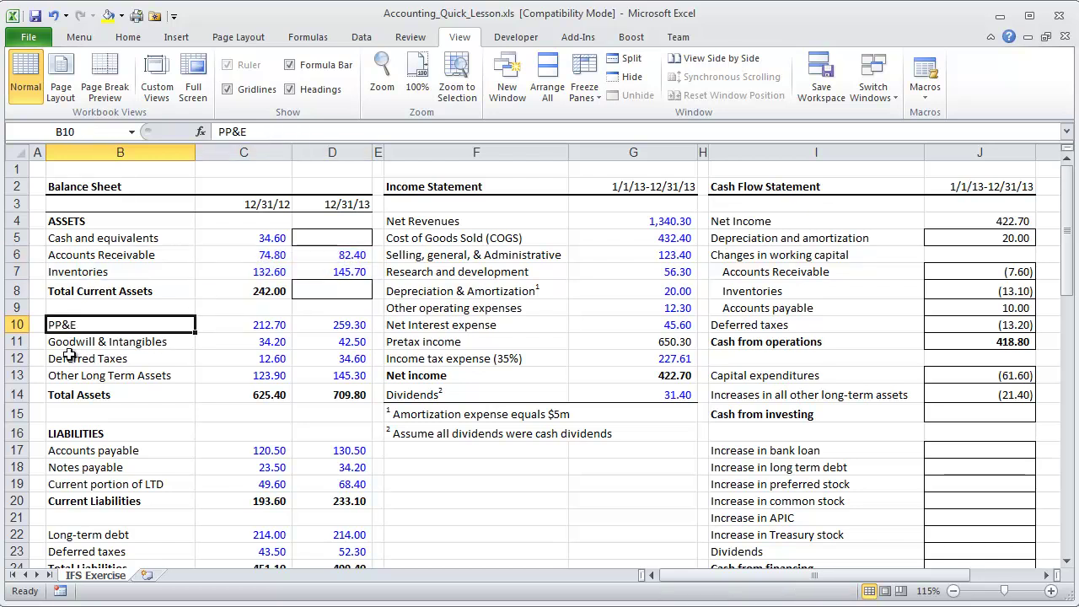
left_click(77, 363)
left_click_drag(78, 362, 346, 379)
left_click_drag(115, 340, 330, 342)
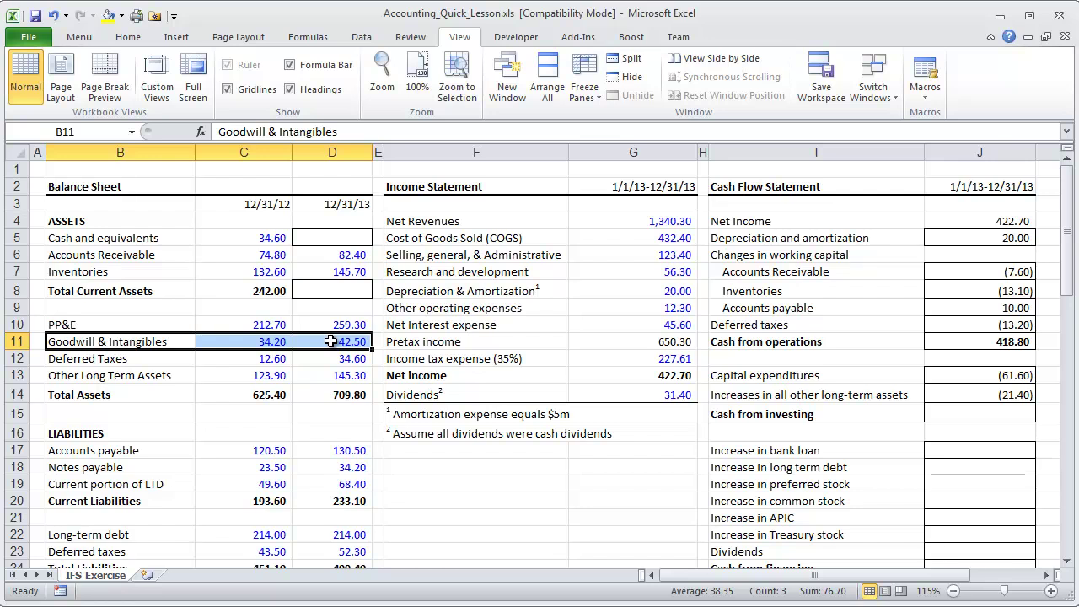
left_click(951, 394)
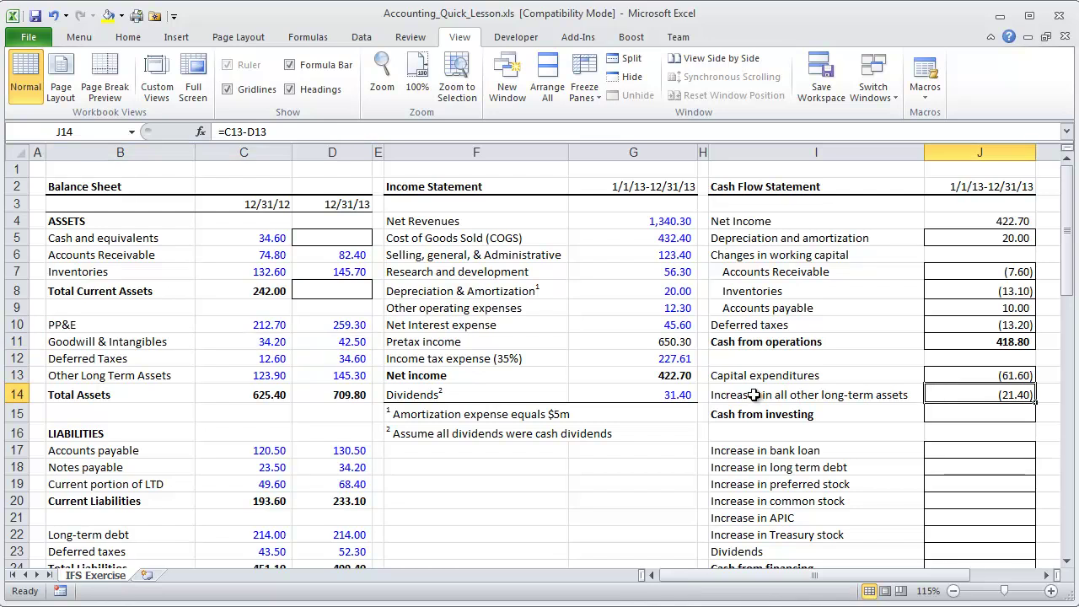
left_click(747, 395)
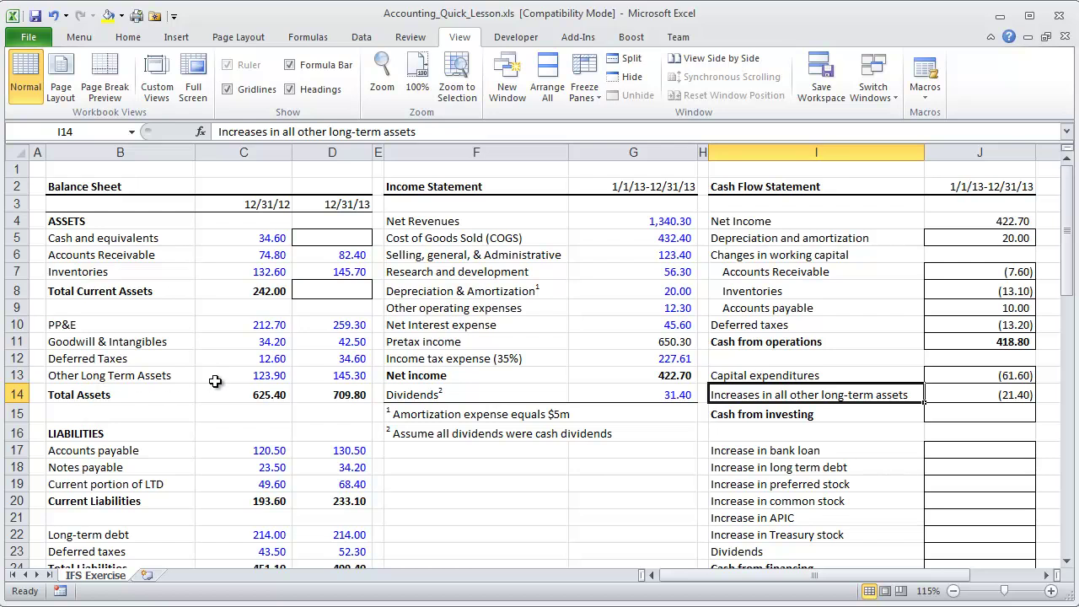
Examine the Goodwill & Intangibles balances for both years together with the amortization footnote under the income statement
left_click_drag(265, 379, 152, 341)
left_click(355, 341)
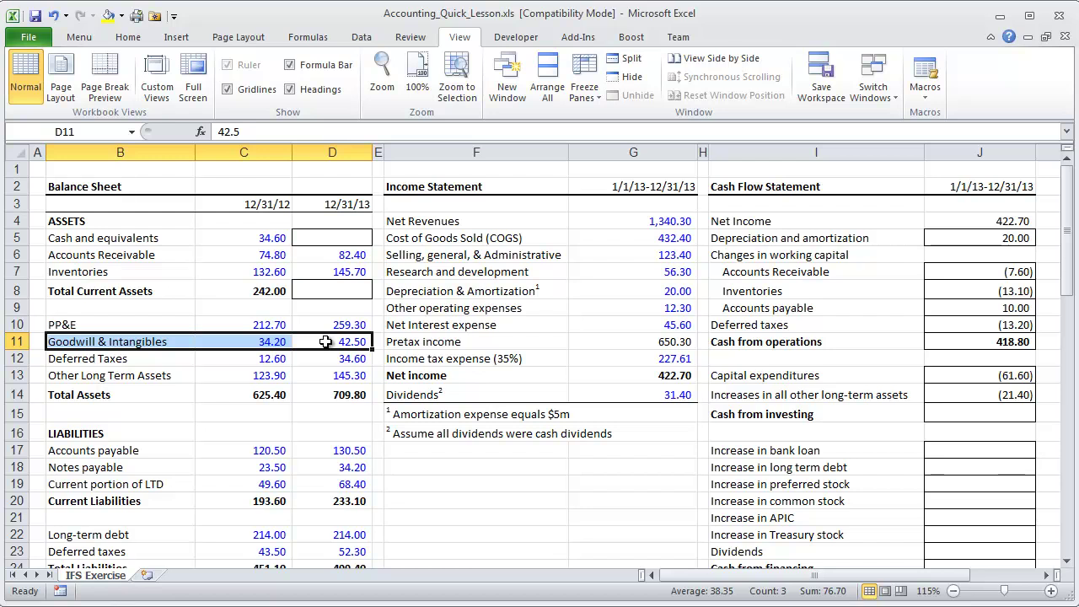
left_click_drag(271, 341, 333, 341)
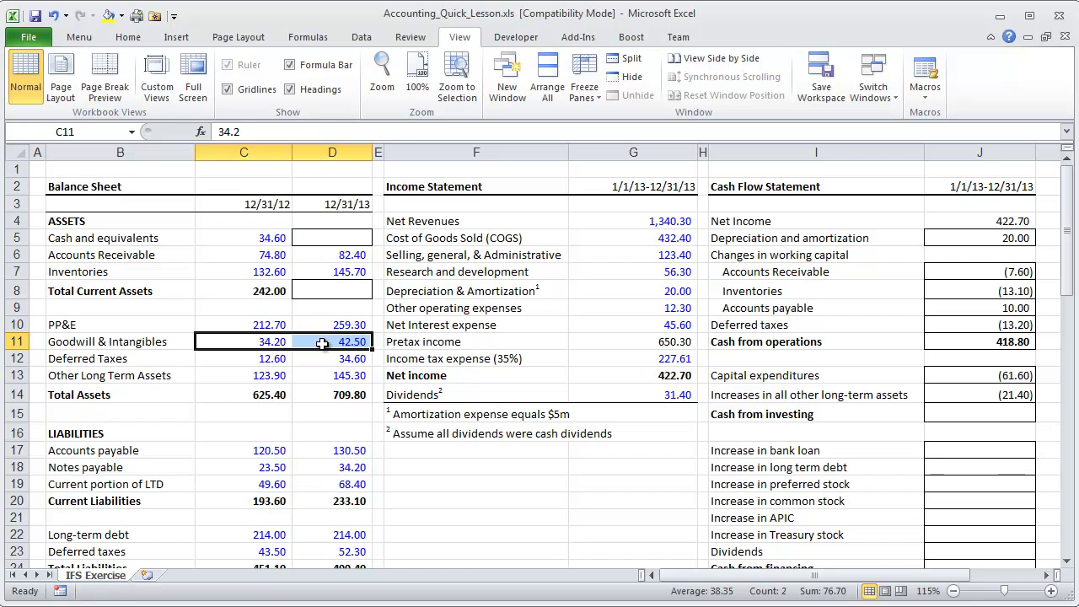
left_click_drag(281, 343, 310, 342)
left_click(417, 414)
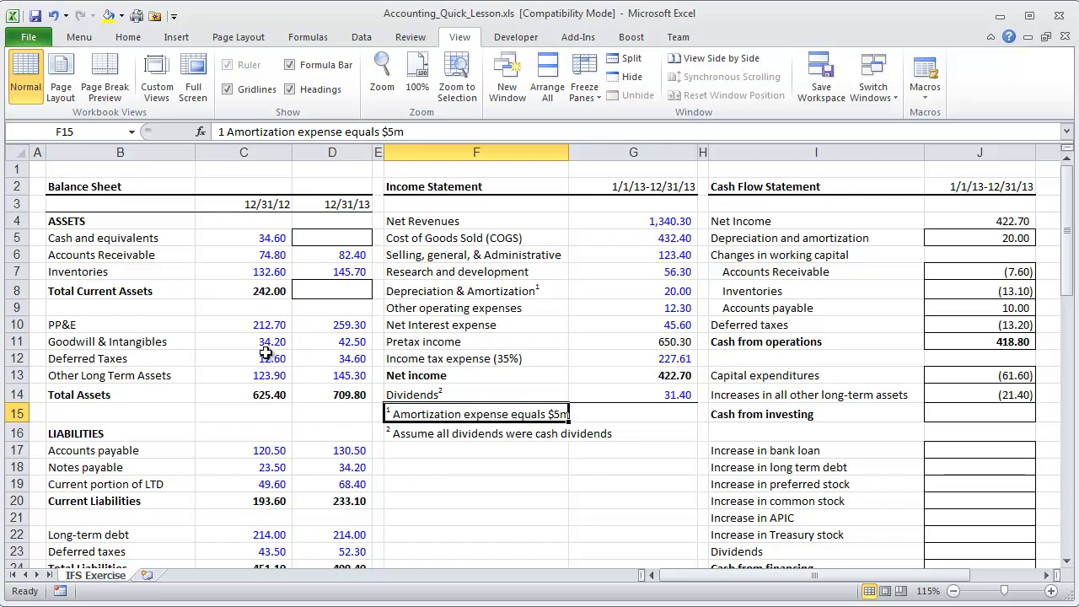
left_click_drag(267, 346, 317, 342)
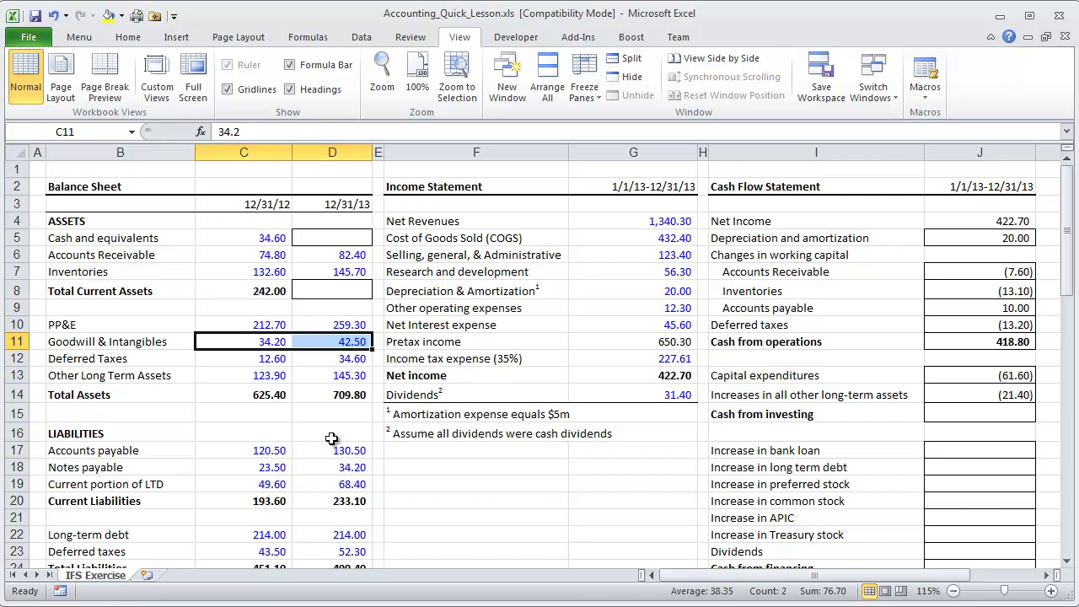
Examine the Intangibles and GW roll-forward in rows 39 to 42 and trace its beginning balance formula in C39 to the balance sheet
scroll(295, 460, "down", 5)
scroll(292, 469, "down", 2)
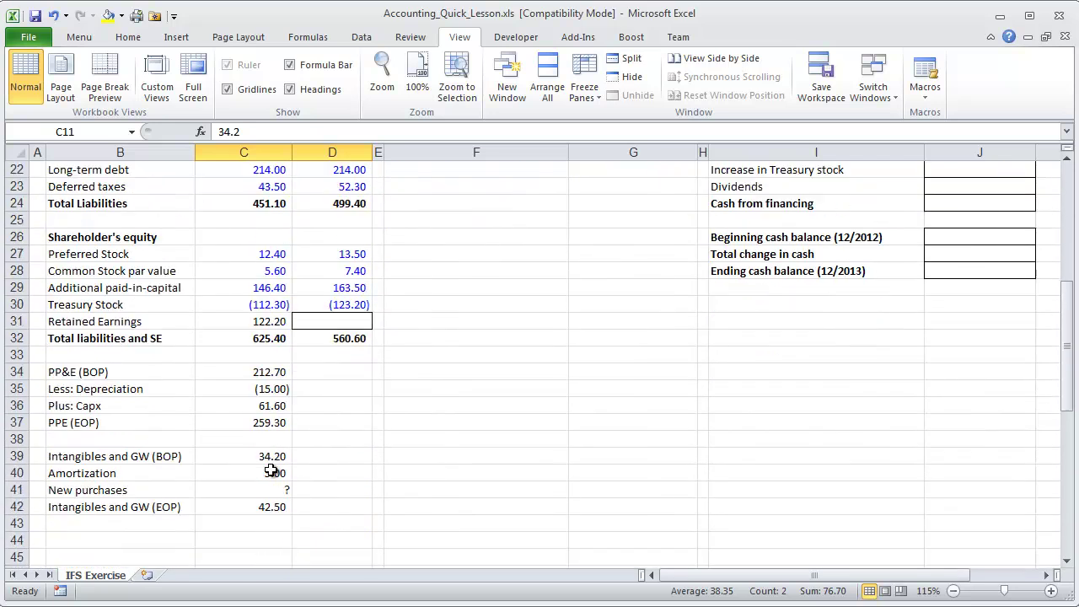
left_click(131, 456)
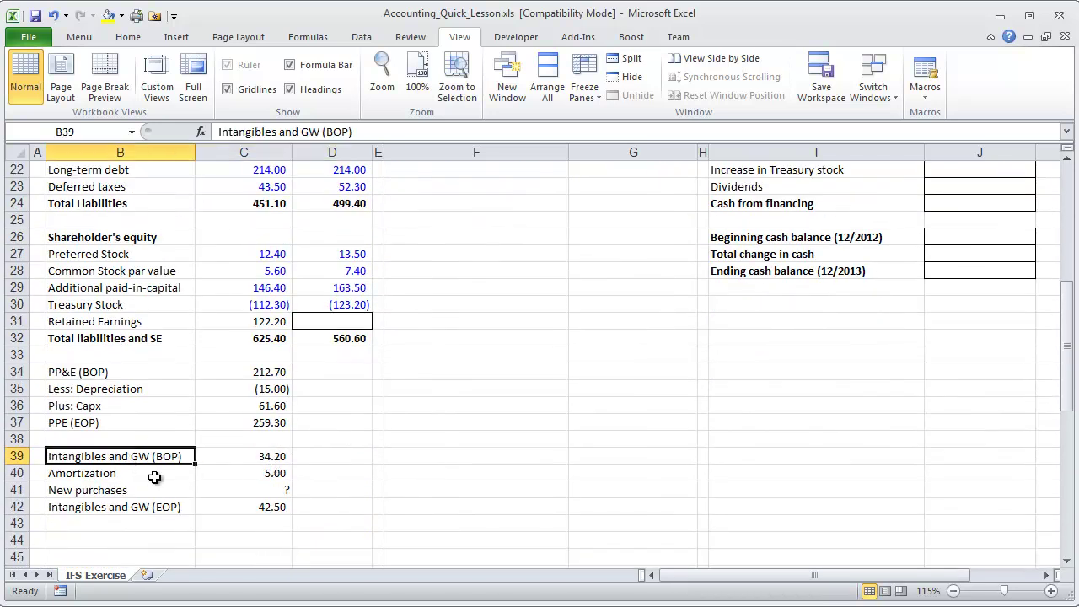
left_click(270, 457)
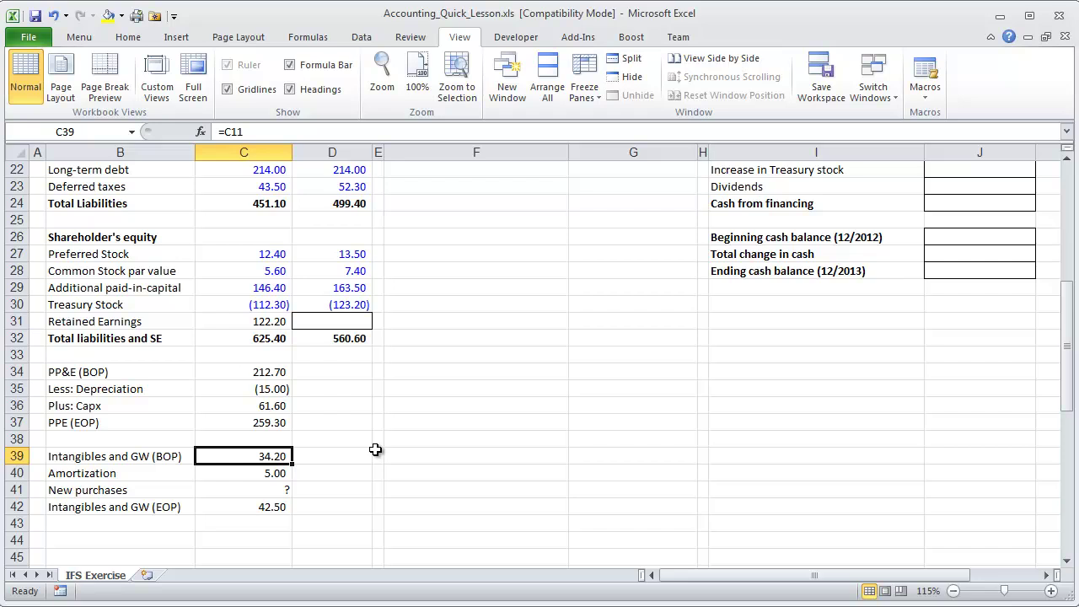
key("F2")
scroll(376, 450, "up", 6)
scroll(375, 450, "down", 5)
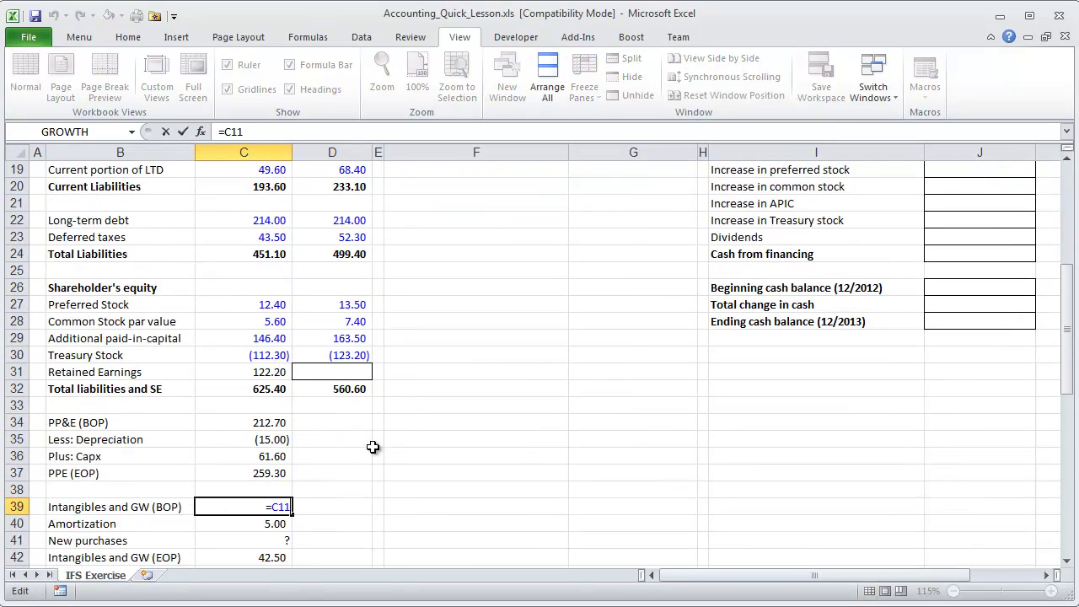
scroll(372, 447, "down", 1)
key("Escape")
Change Amortization in C40 of the intangibles roll-forward to -5
left_click(278, 473)
key("F2")
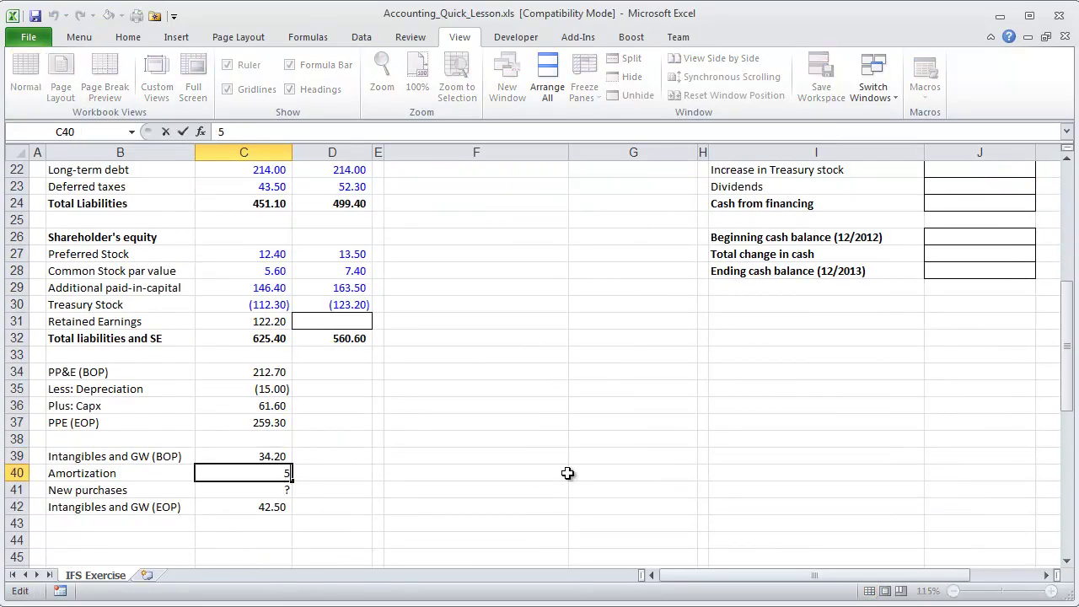
key("Escape")
type("-5")
key("ctrl+Return")
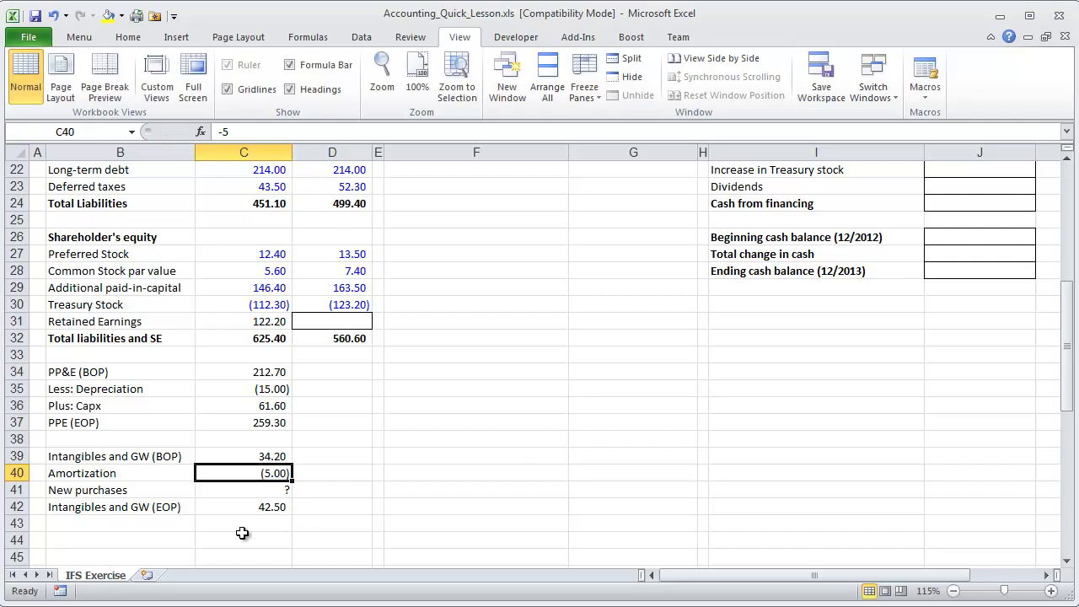
Trace the ending balance formula in C42 to the balance sheet and calculate New purchases in C41 with the formula =C42-C40-C39
left_click(236, 507)
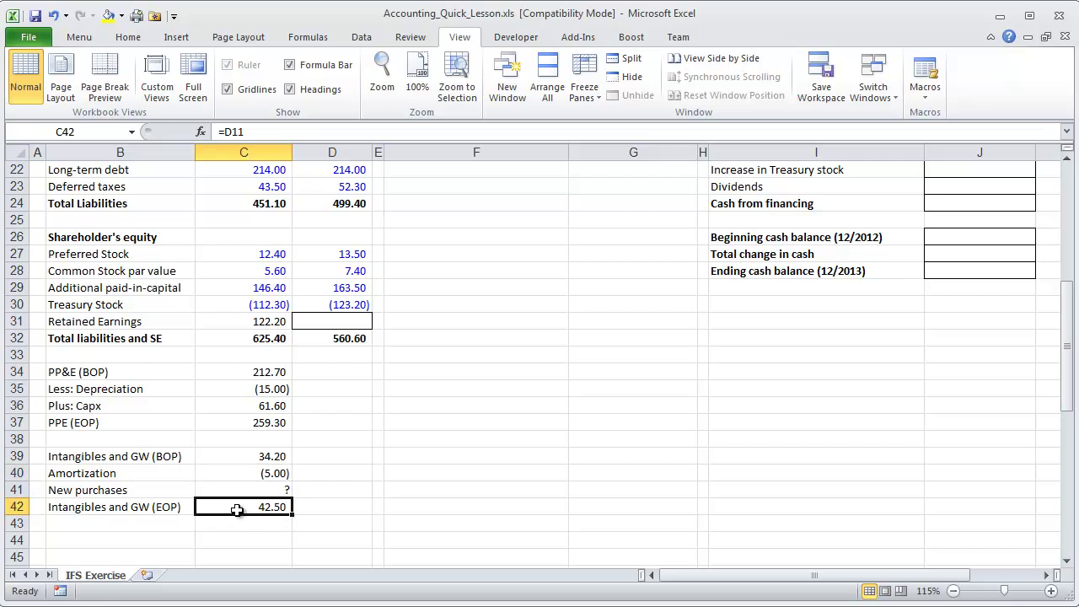
key("F2")
scroll(337, 508, "up", 7)
scroll(338, 508, "down", 7)
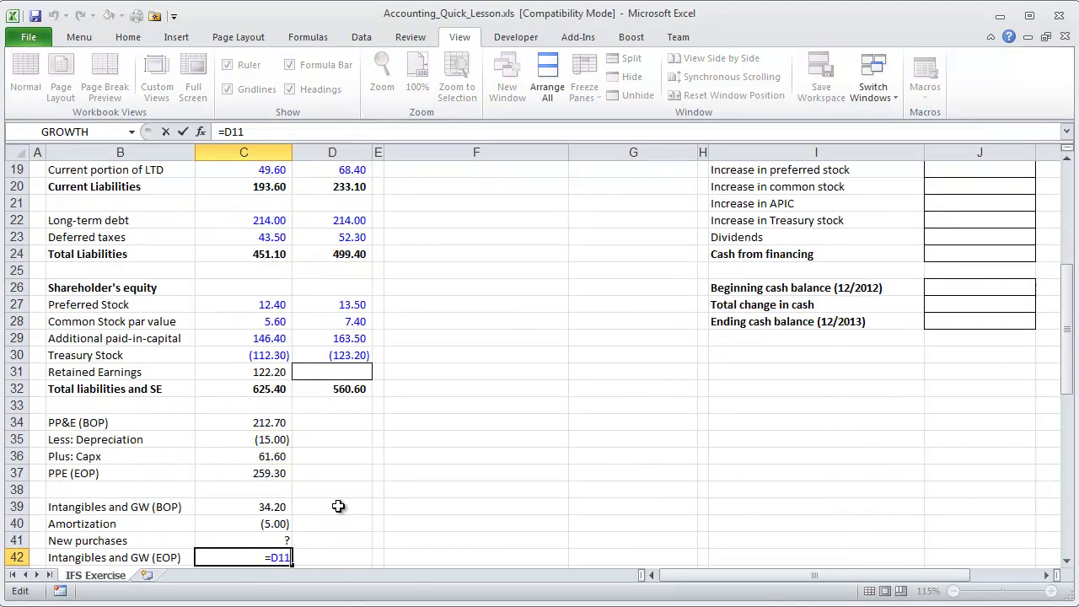
key("Escape")
key("Up")
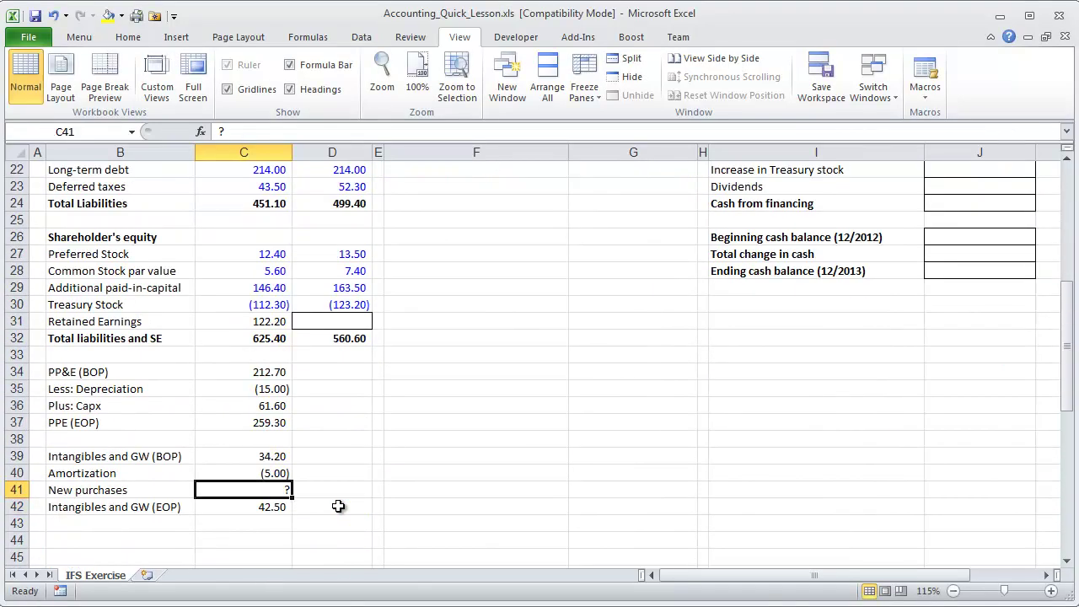
type("=")
key("Down")
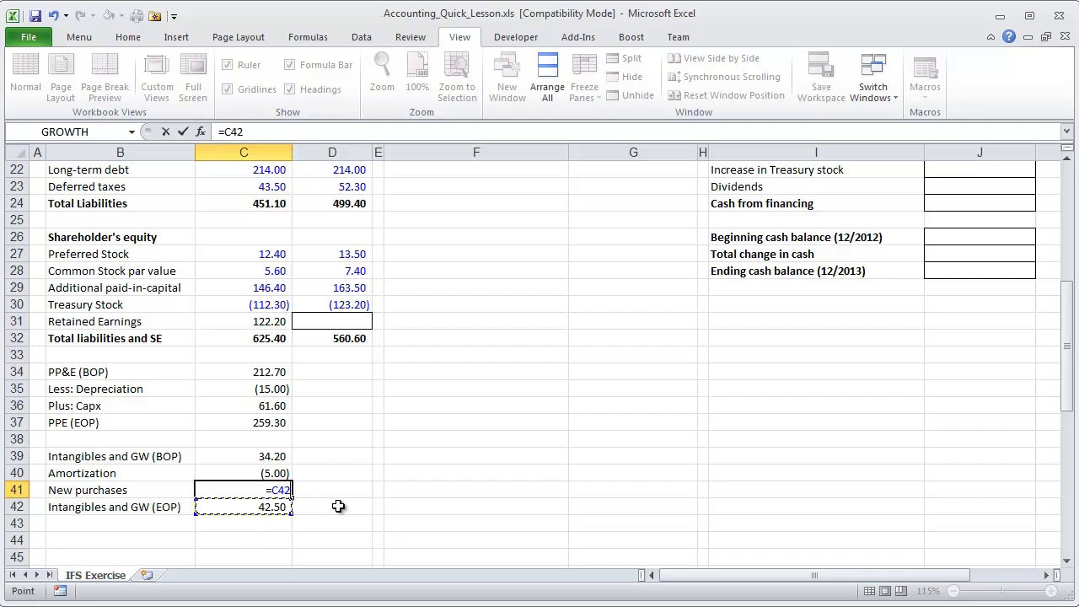
type("-")
key("Up")
type("-")
key("Up")
key("Up")
key("ctrl+Return")
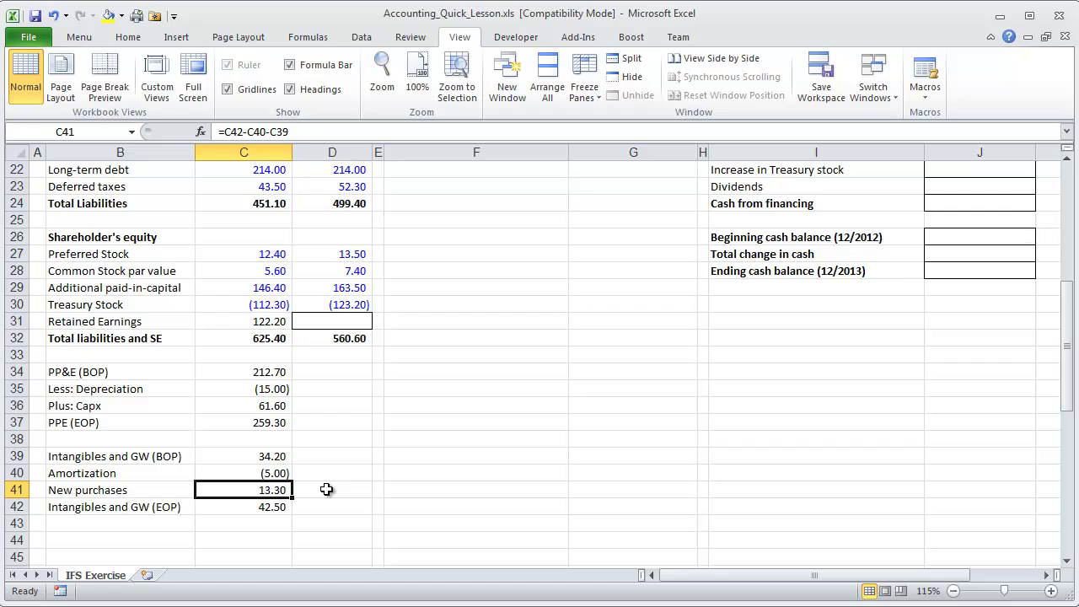
Extend the Increases in all other long-term assets formula in J14 to subtract the intangibles' New purchases, giving =C13-D13-C41
scroll(326, 489, "up", 6)
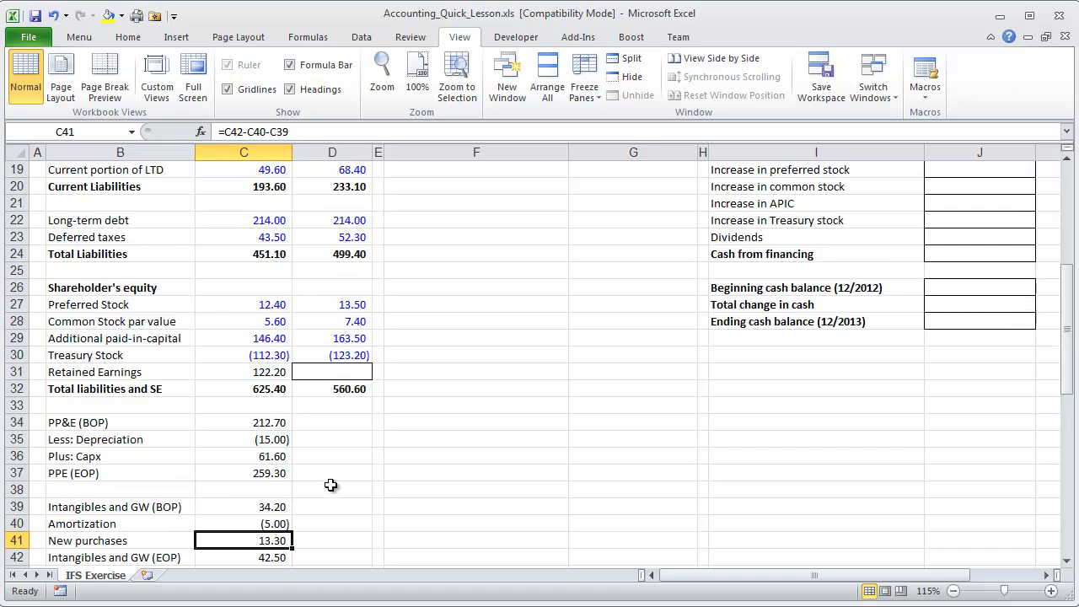
scroll(407, 475, "up", 1)
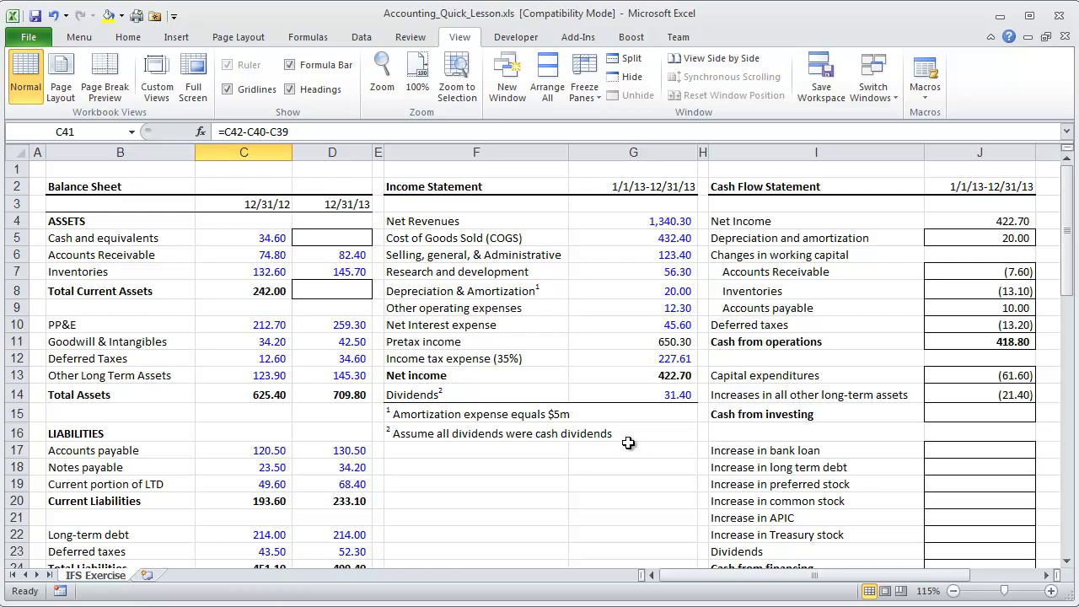
left_click(975, 395)
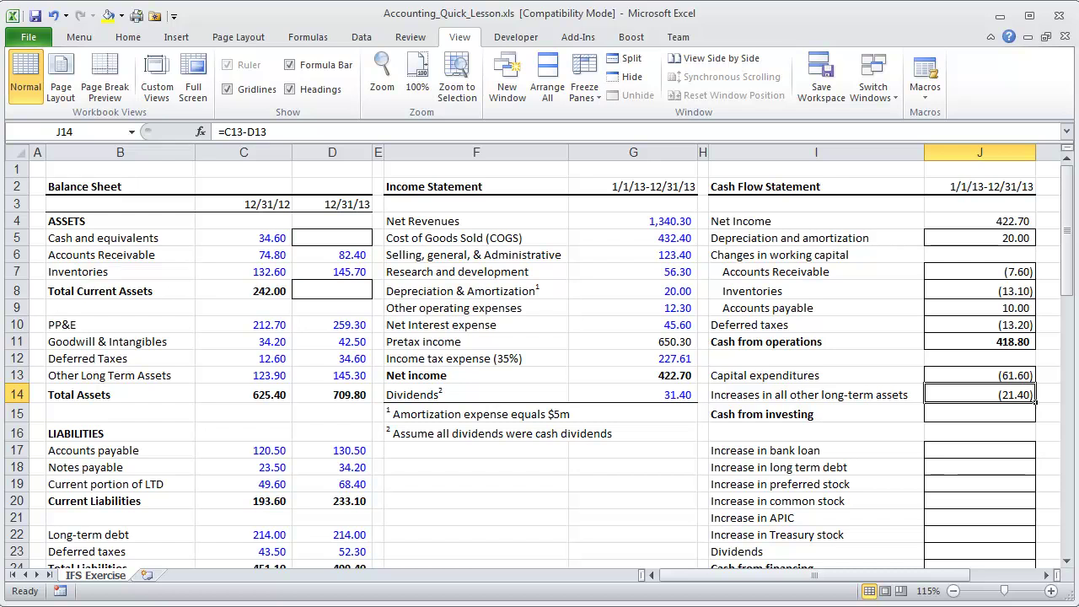
key("F2")
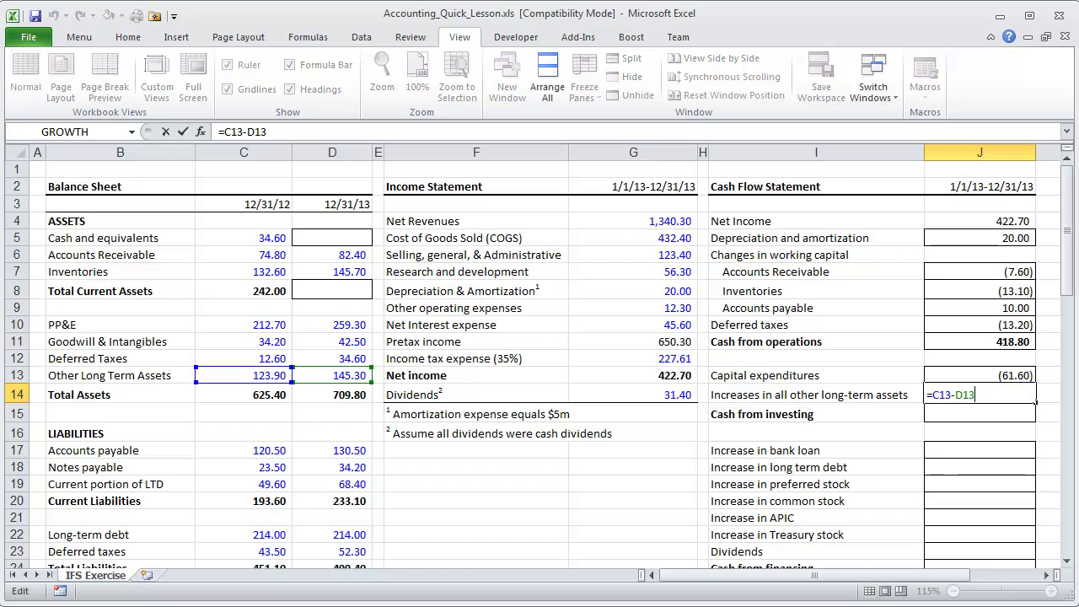
type("-")
scroll(320, 447, "down", 7)
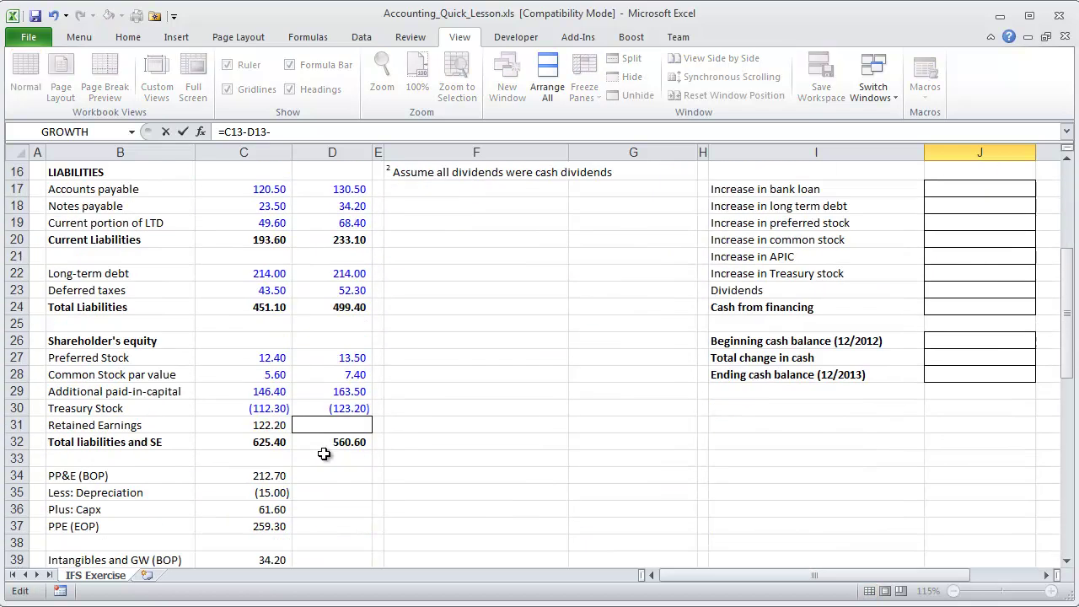
left_click(276, 492)
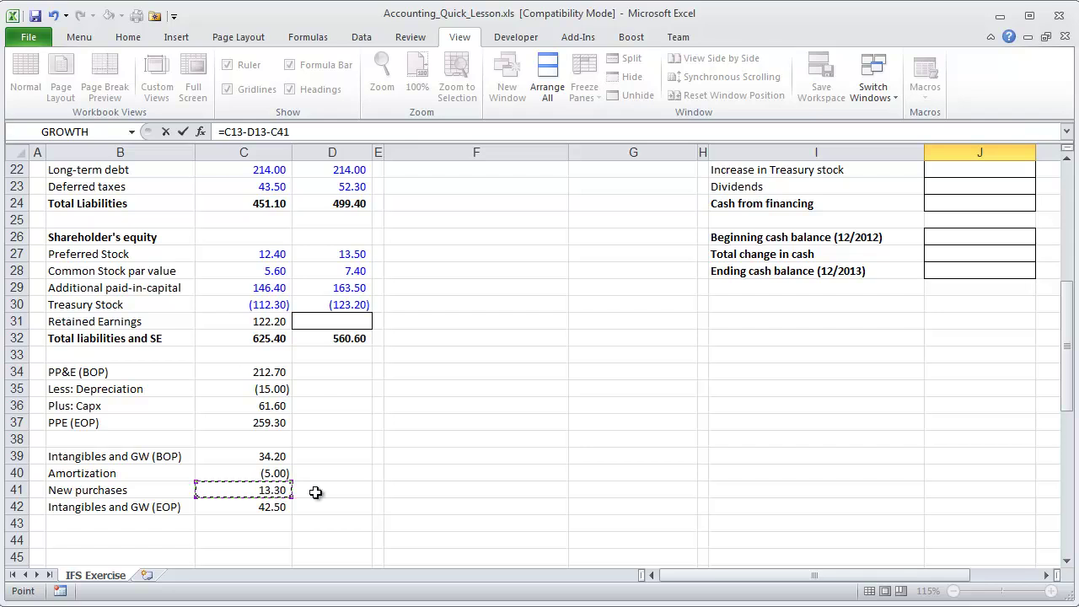
key("ctrl+Return")
scroll(315, 493, "up", 1)
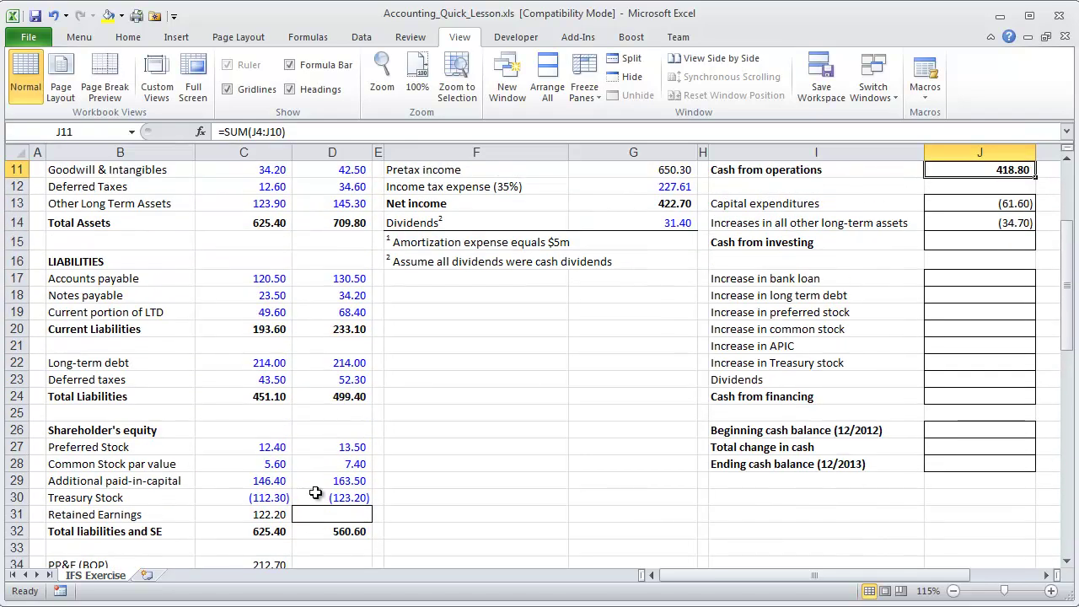
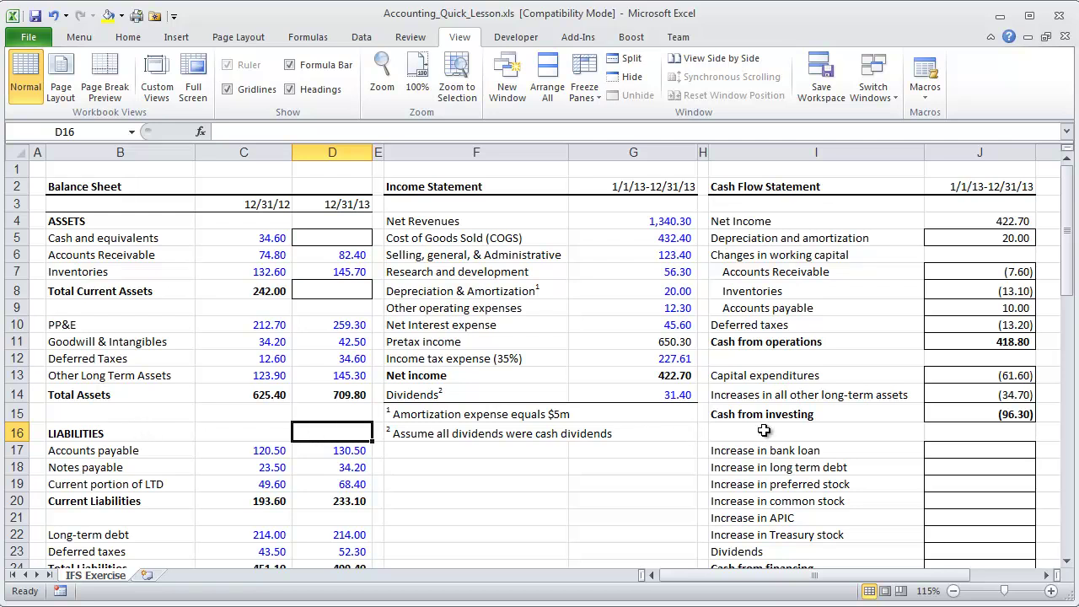
Calculate Increase in bank loan in J17 as the year-over-year change in Notes payable with the formula =D18-C18
scroll(758, 430, "down", 1)
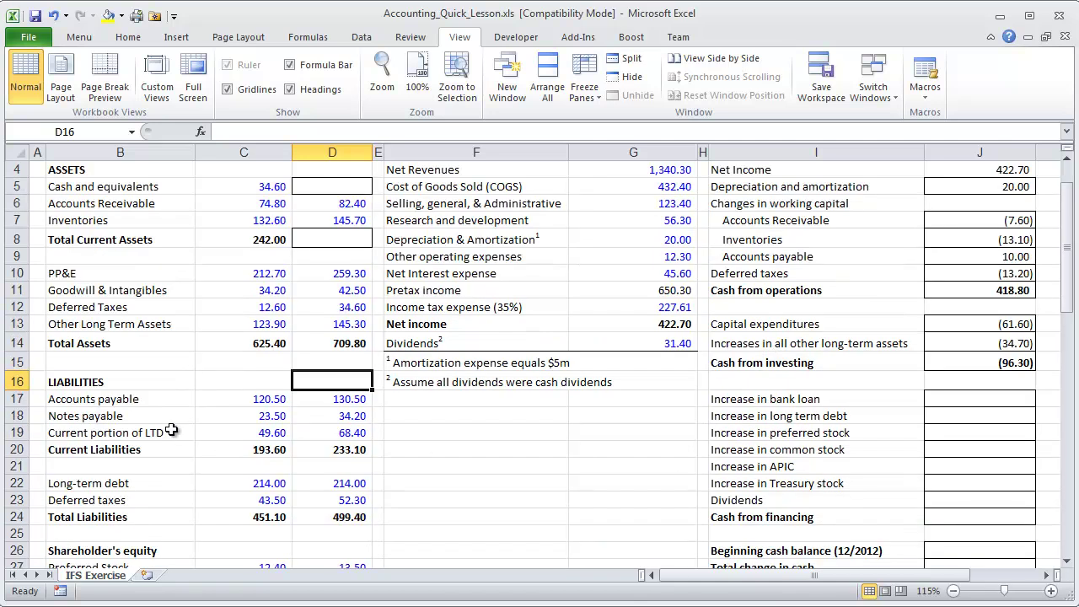
left_click_drag(80, 383, 310, 511)
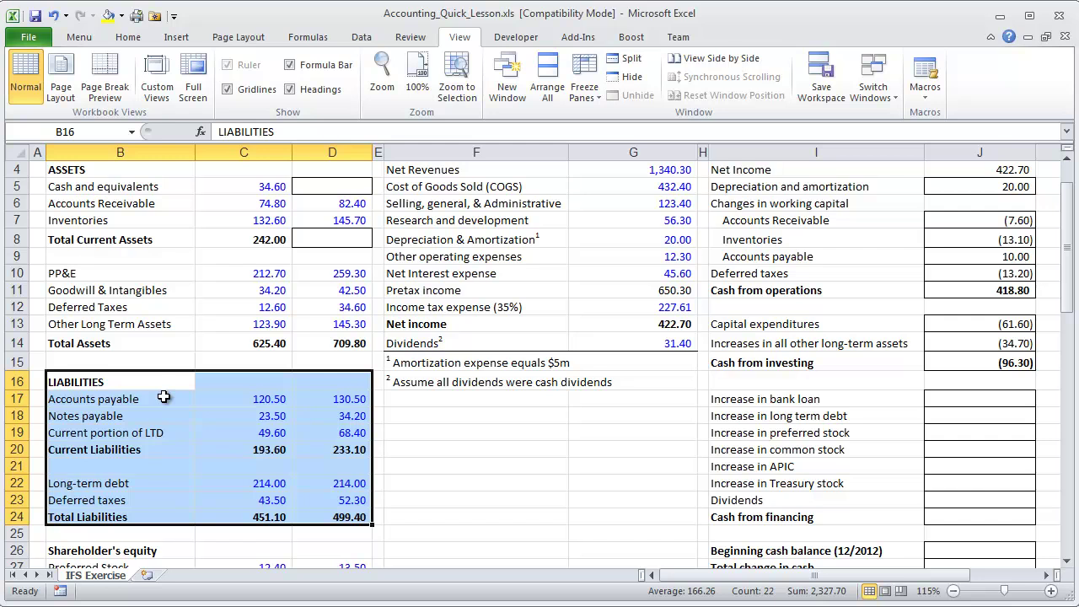
left_click(931, 398)
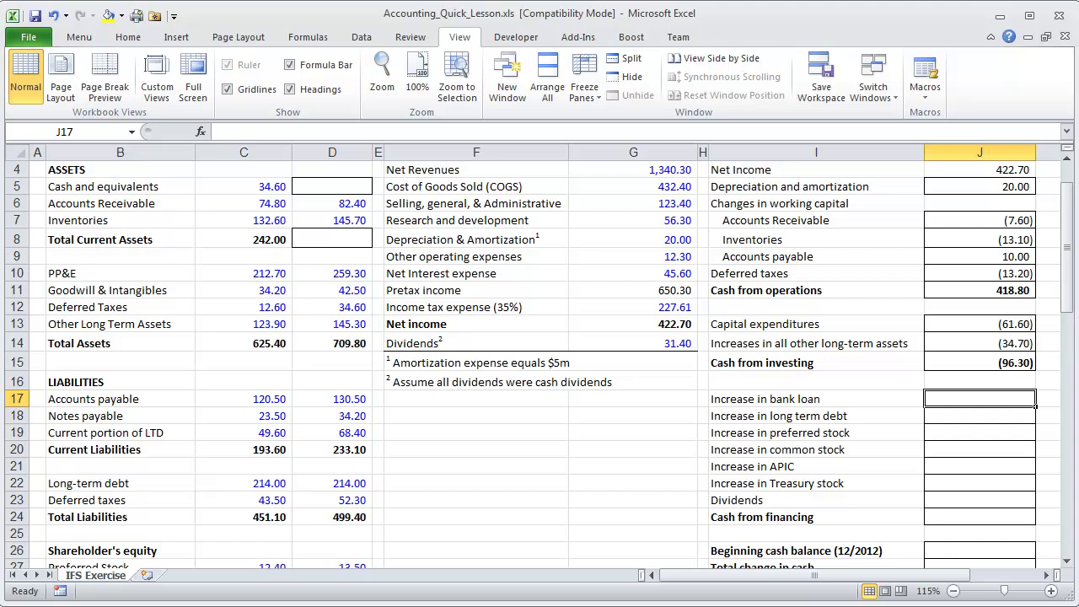
type("=")
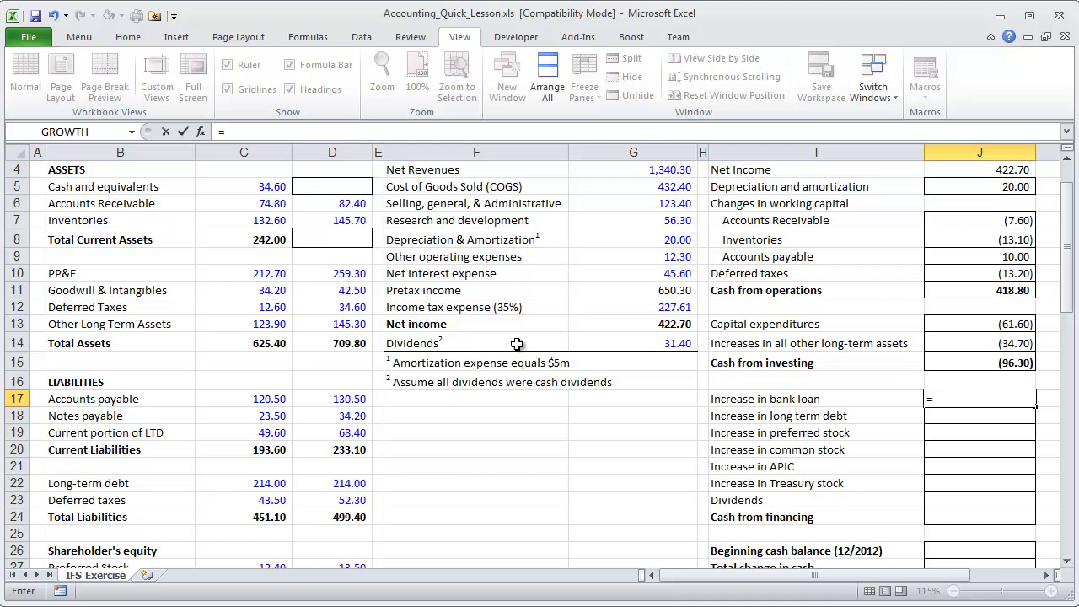
left_click(327, 416)
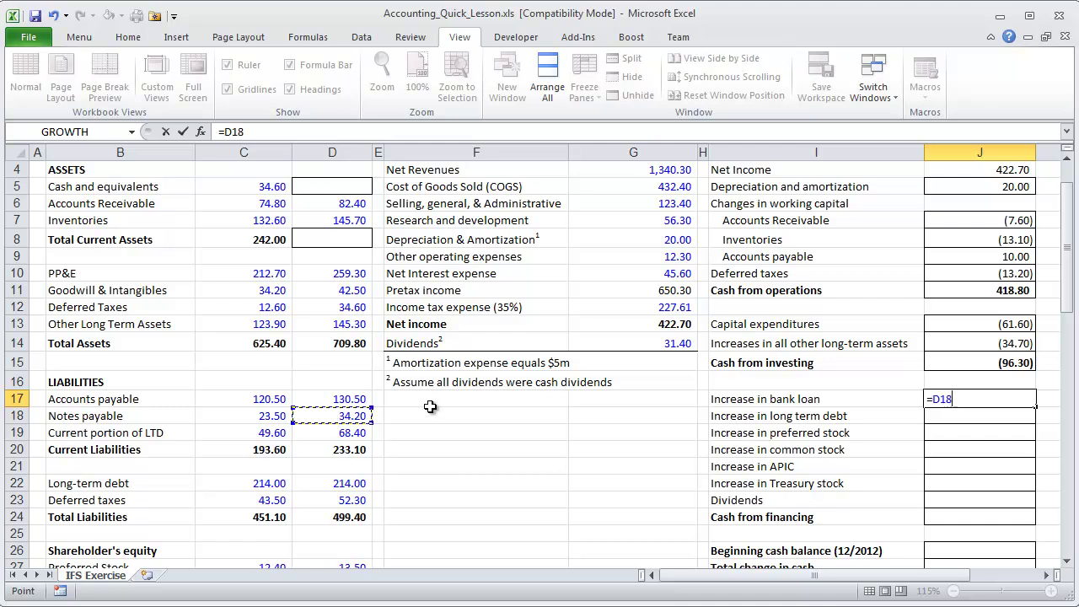
type("-")
key("Left")
key("Left")
key("Left")
key("Left")
key("Left")
key("Left")
key("Left")
key("Down")
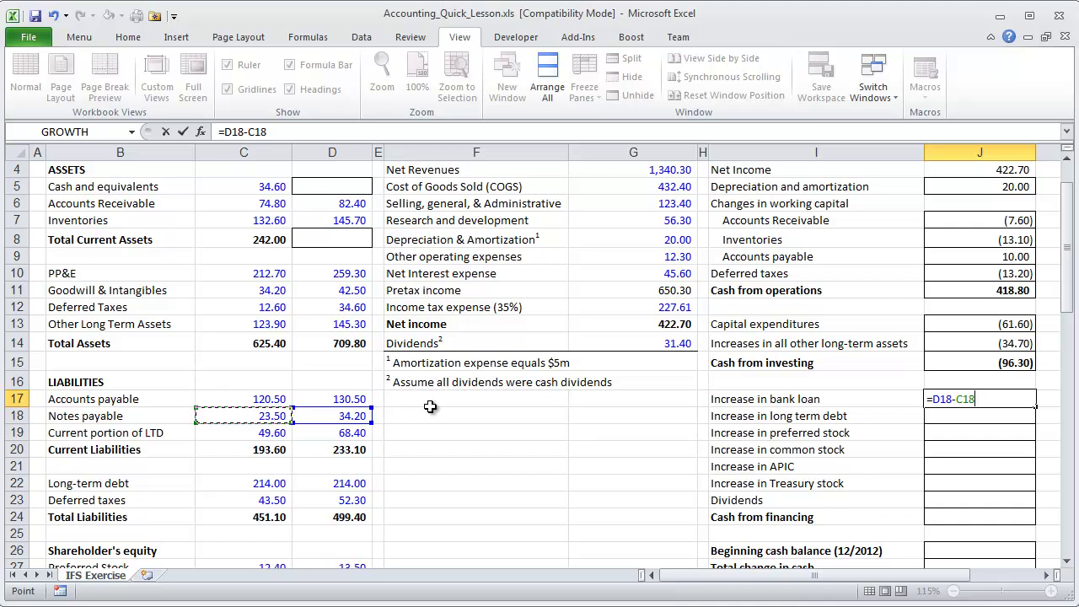
key("ctrl+Return")
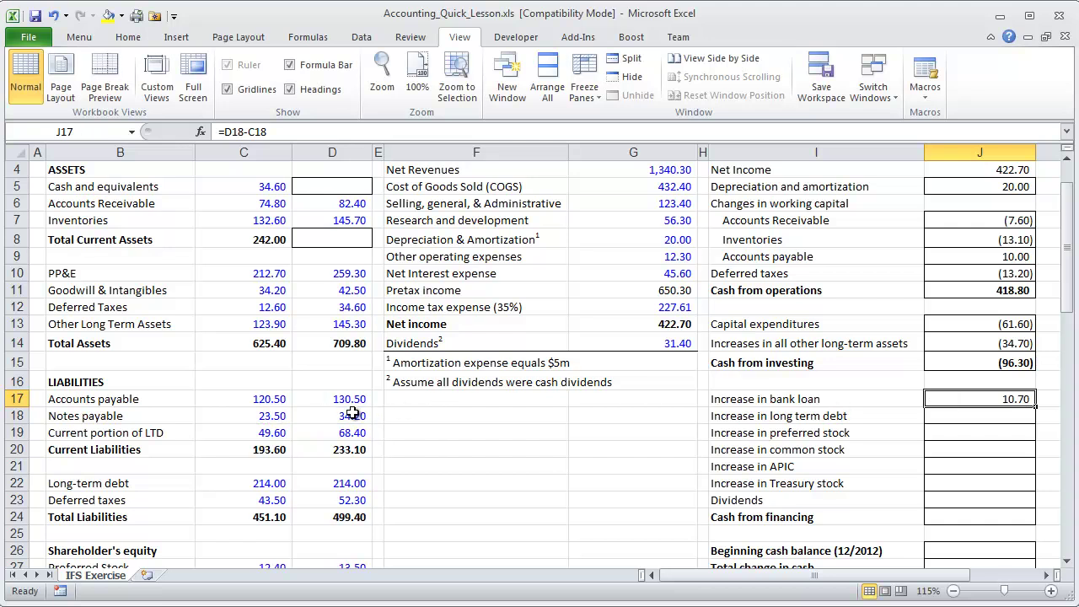
Enter the formula =D19+D22-C19+C22 for Increase in long term debt in J18, combining Current portion of LTD and Long-term debt
key("Down")
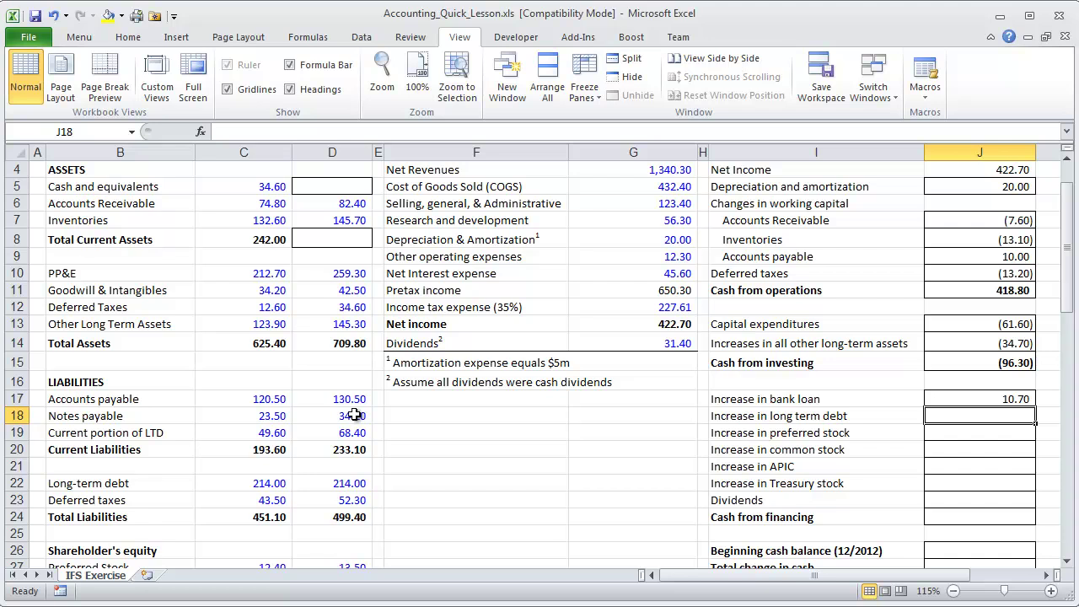
type("=")
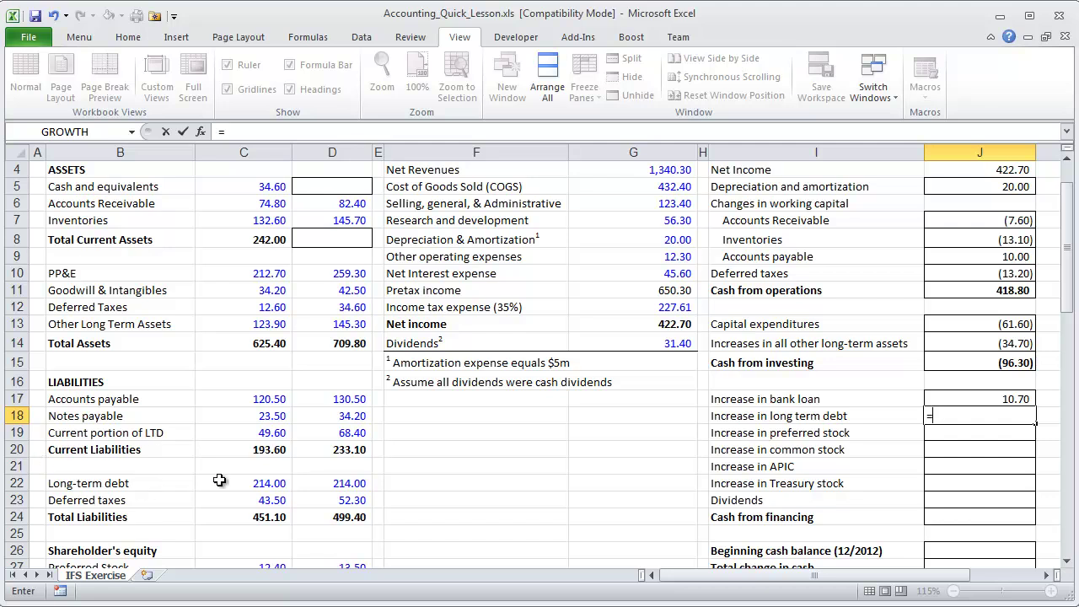
left_click(332, 433)
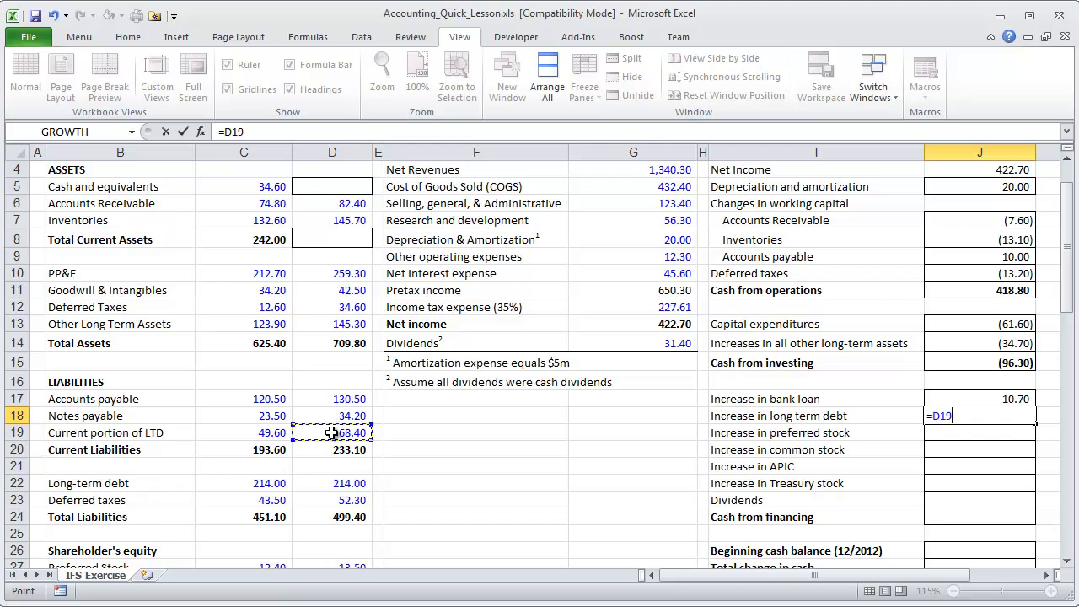
type("+")
left_click(333, 484)
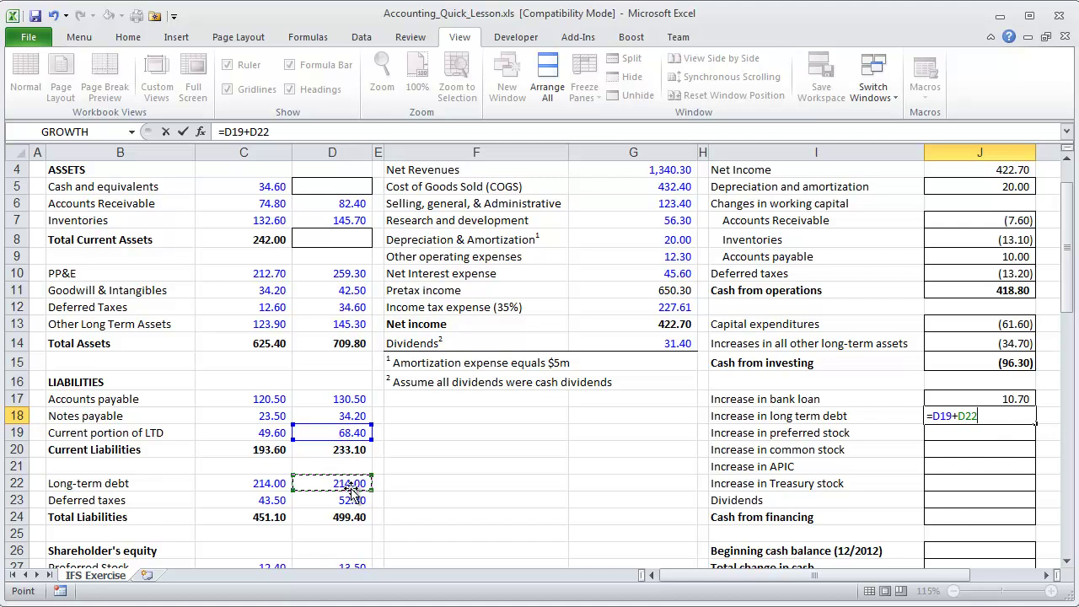
type("-")
left_click(271, 433)
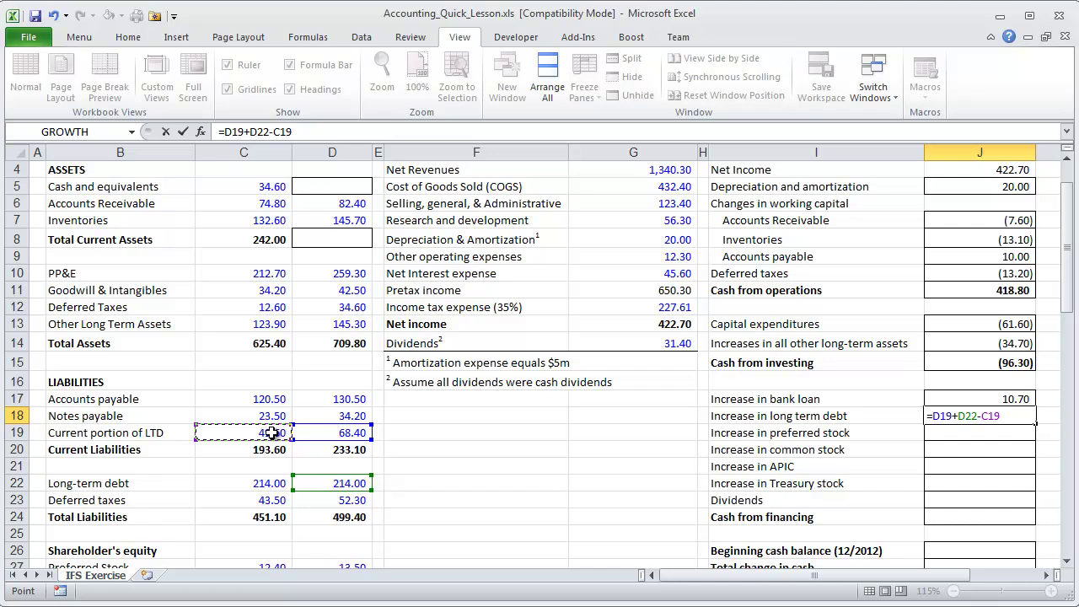
type("+")
left_click(257, 483)
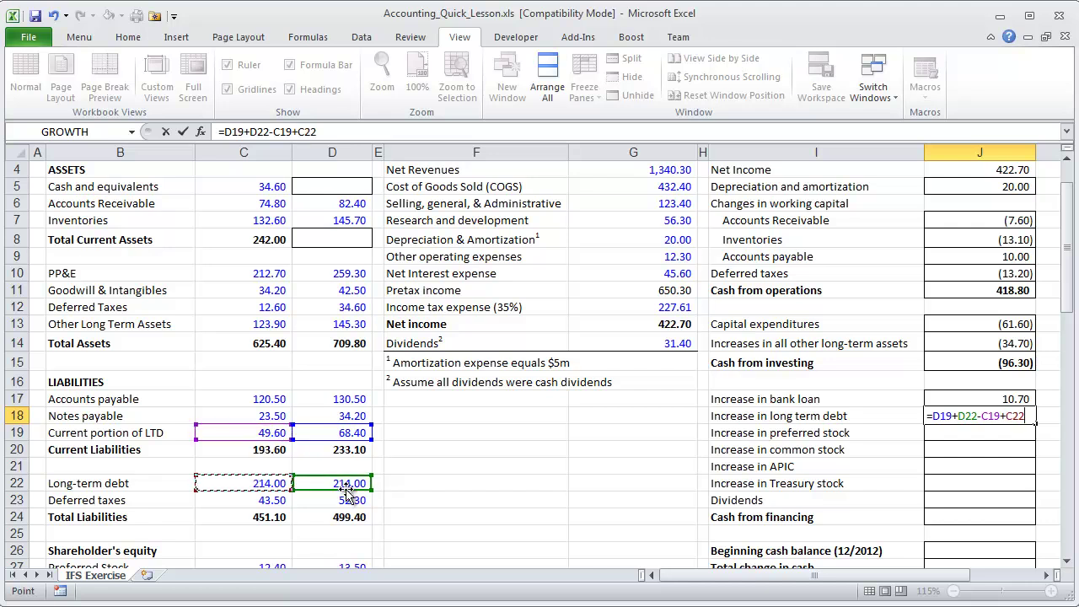
key("ctrl+Return")
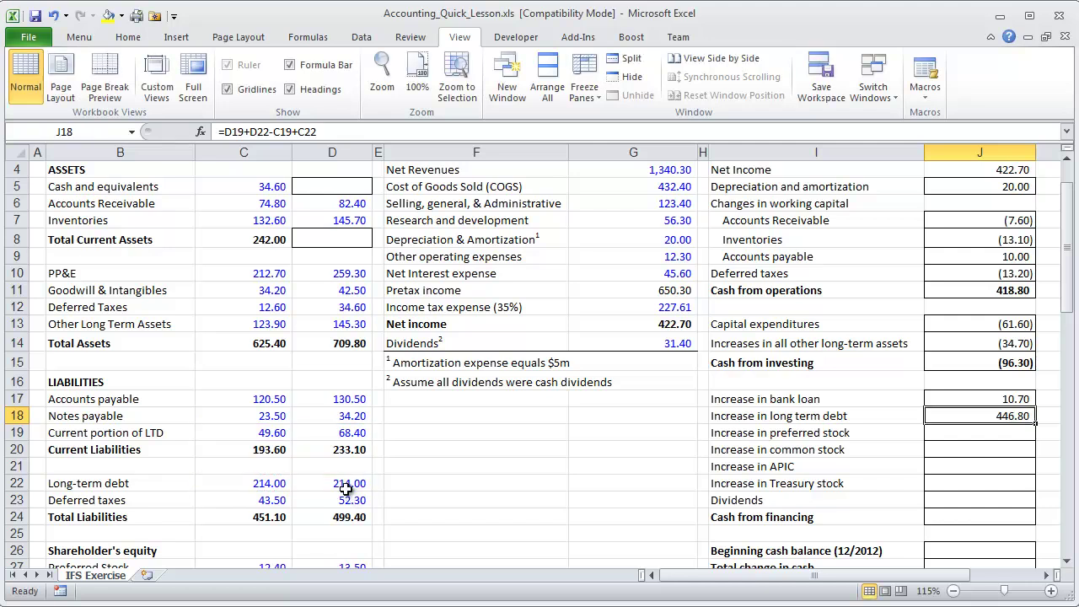
Correct the sign before C22 in the Increase in long term debt formula in J18, giving =D19+D22-C19-C22
key("F2")
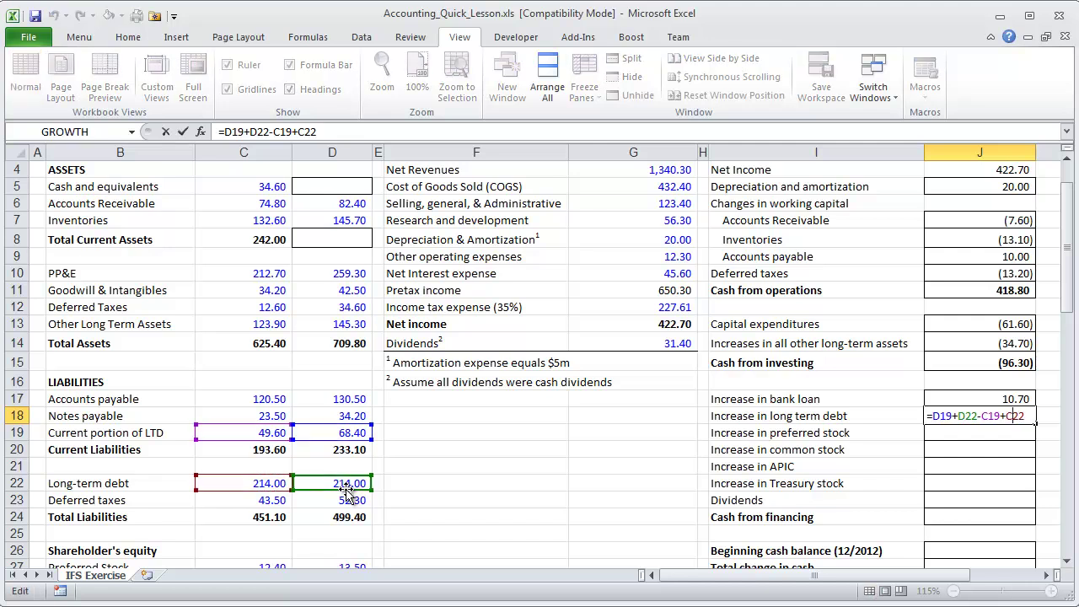
key("BackSpace")
type("-")
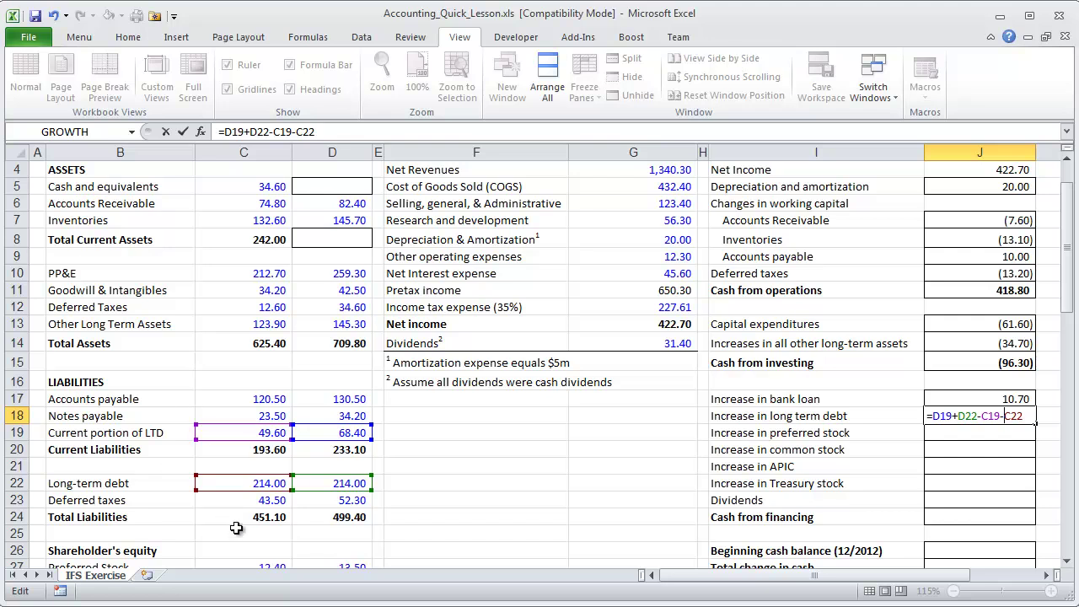
key("ctrl+Return")
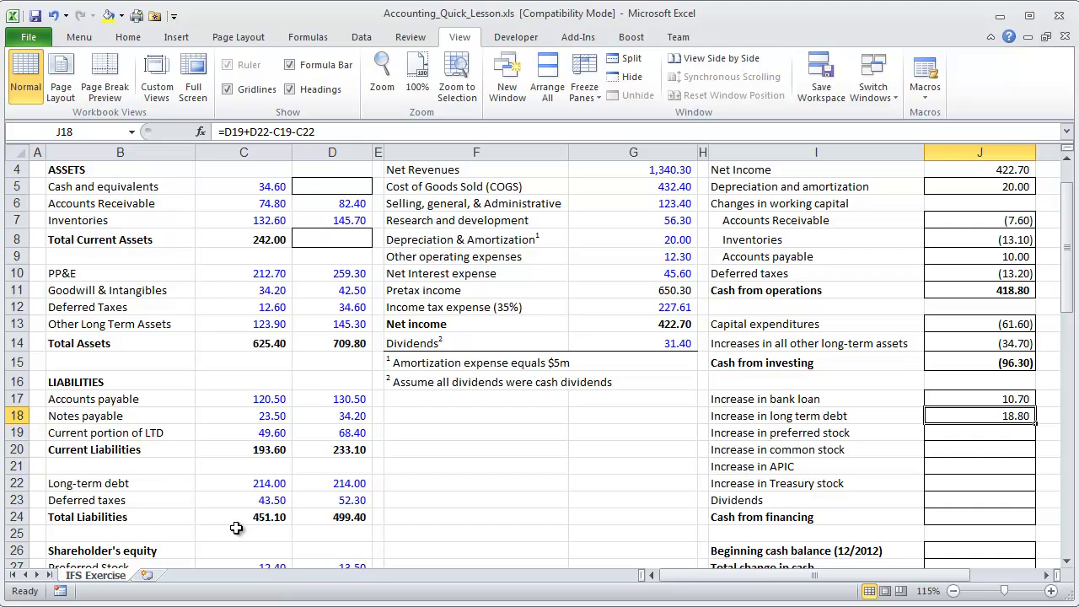
Calculate Increase in preferred stock in J19 from the Preferred Stock balances with the formula =D27-C27
key("Return")
type("=")
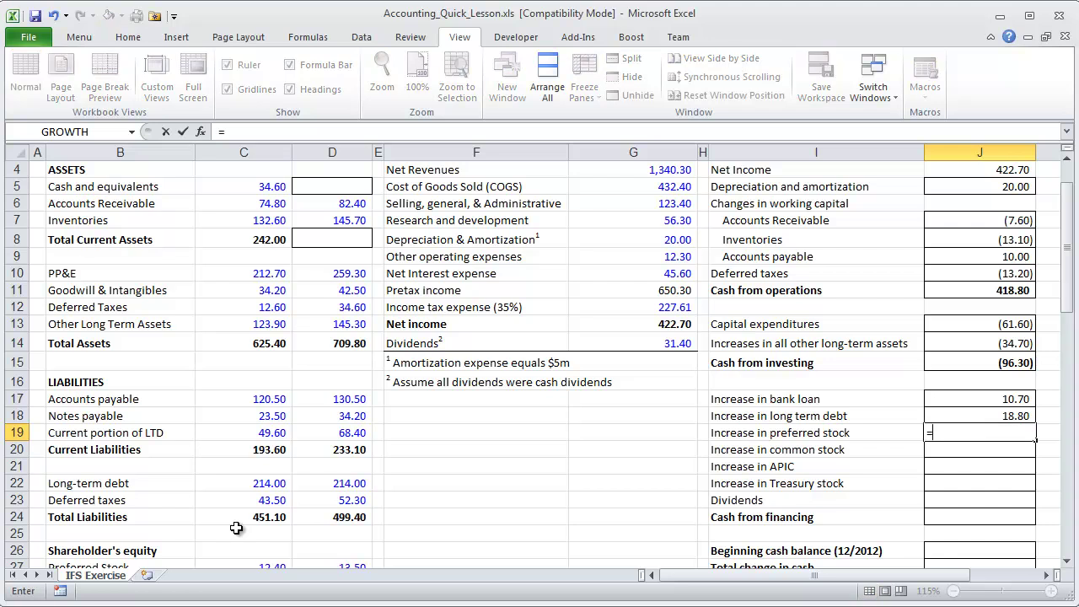
scroll(238, 527, "down", 1)
left_click(334, 519)
type("-")
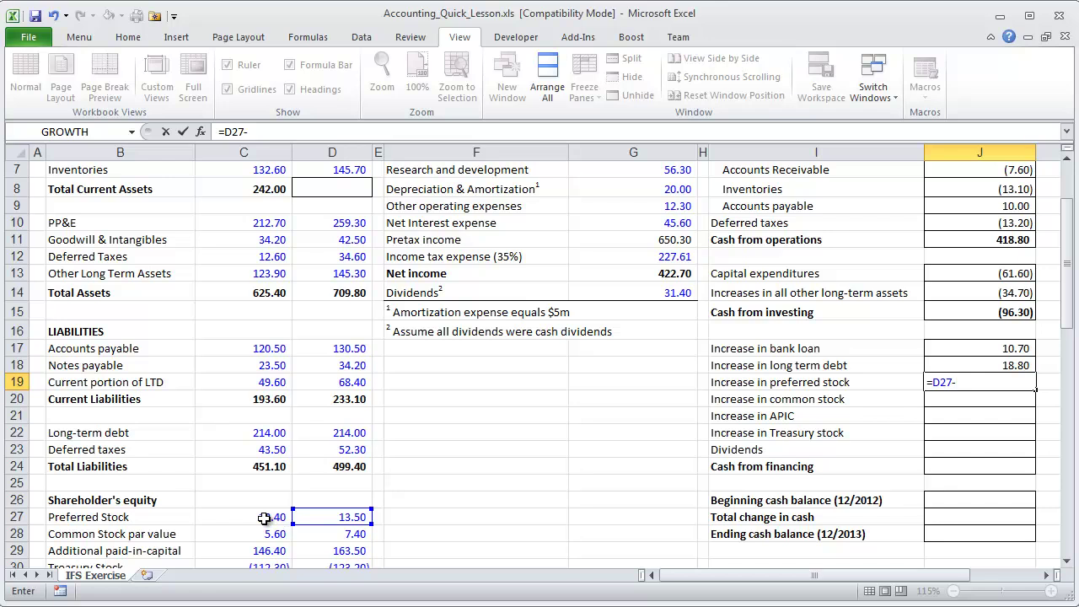
left_click(263, 517)
key("Return")
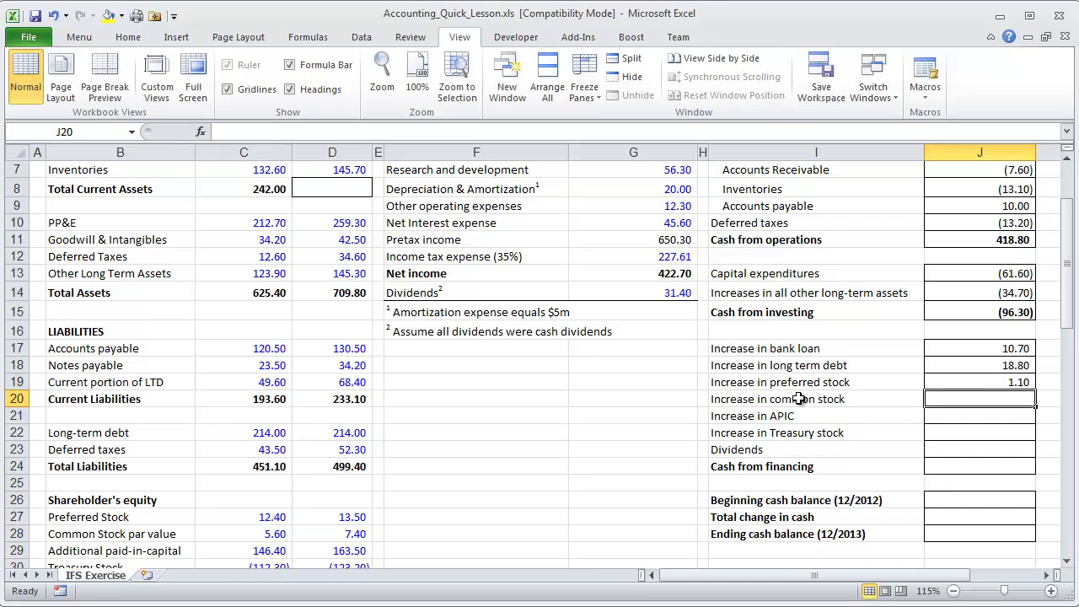
Calculate Increase in common stock in J20 from the Common Stock par value balances with the formula =D28-C28
left_click_drag(809, 400, 803, 415)
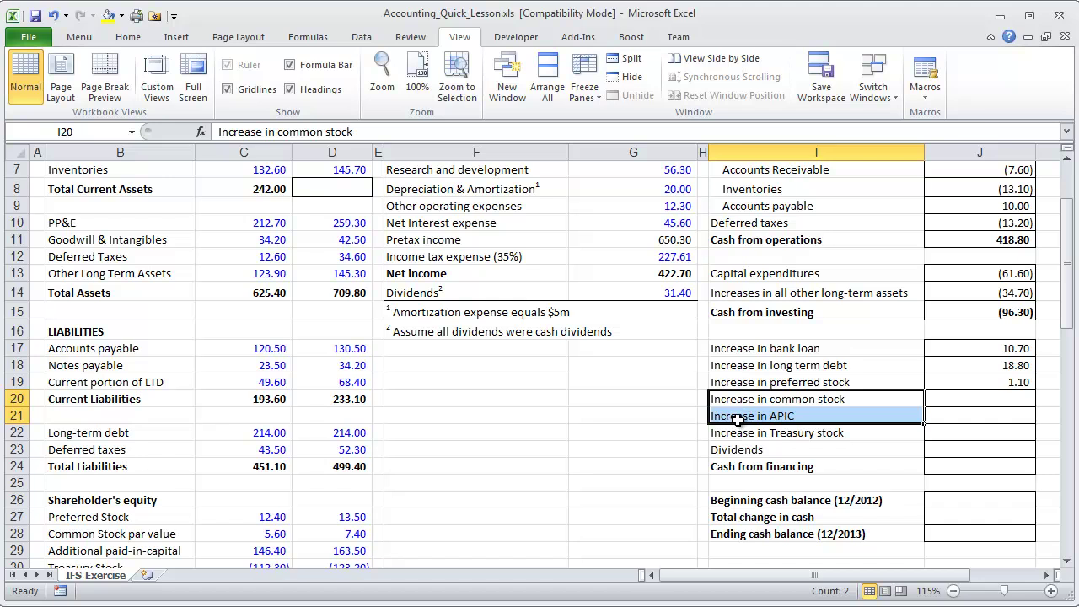
left_click(968, 402)
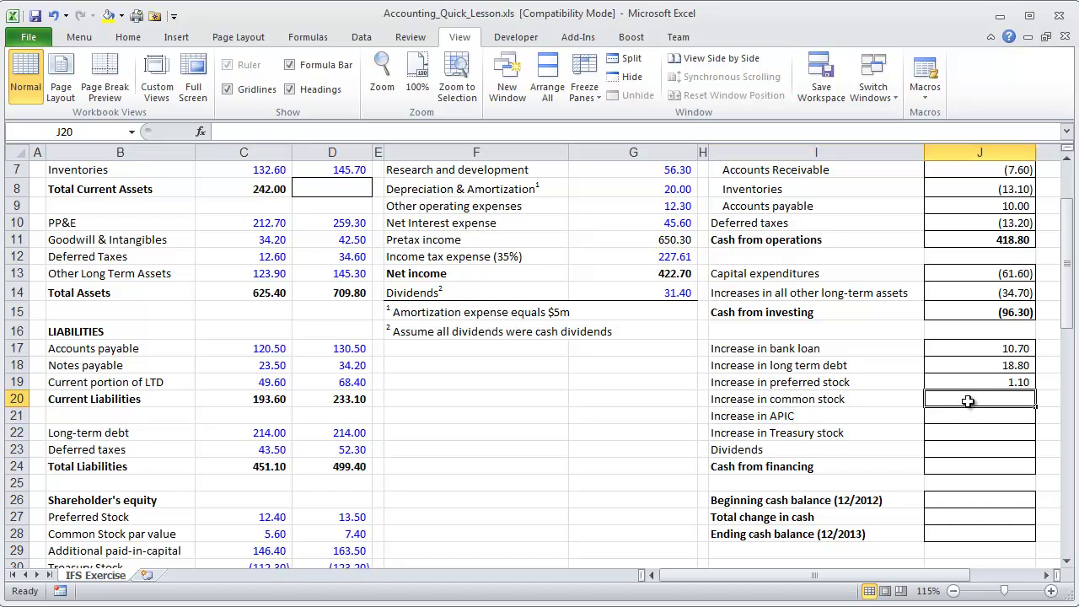
type("=")
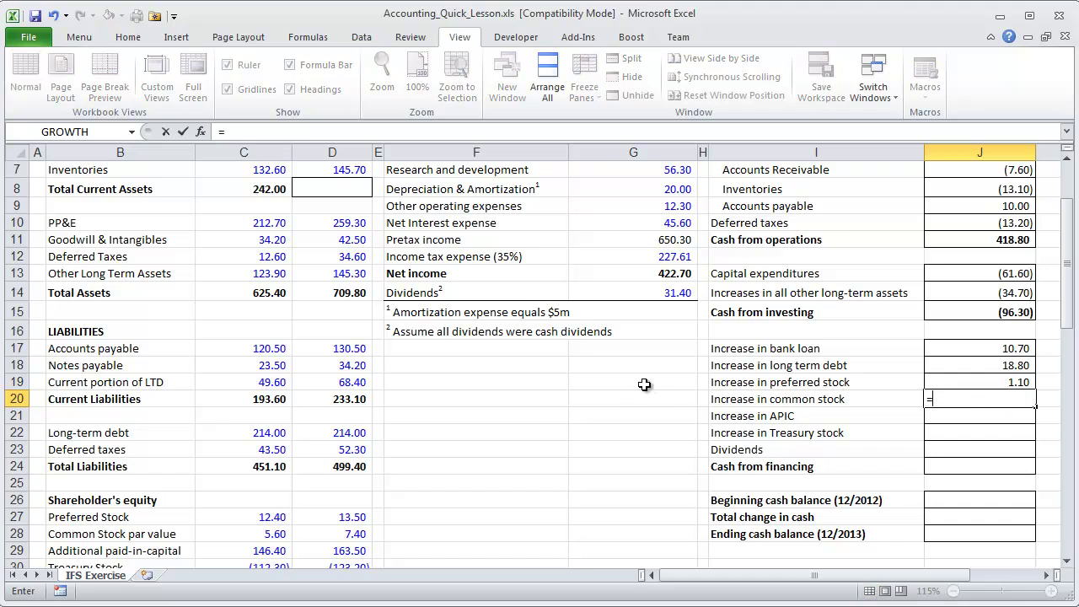
left_click(358, 535)
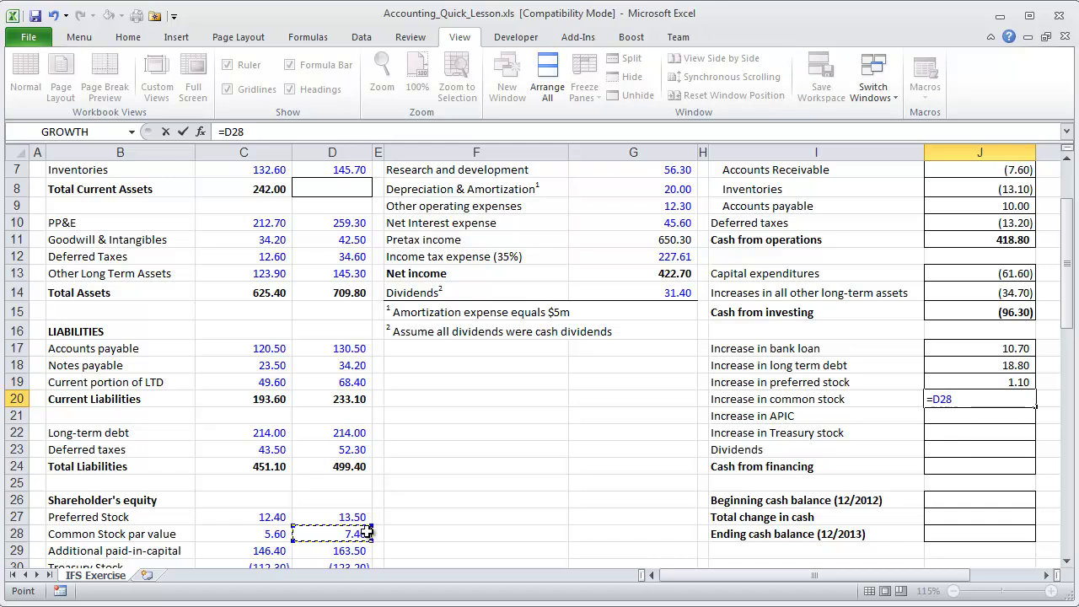
type("-")
left_click(276, 533)
key("Return")
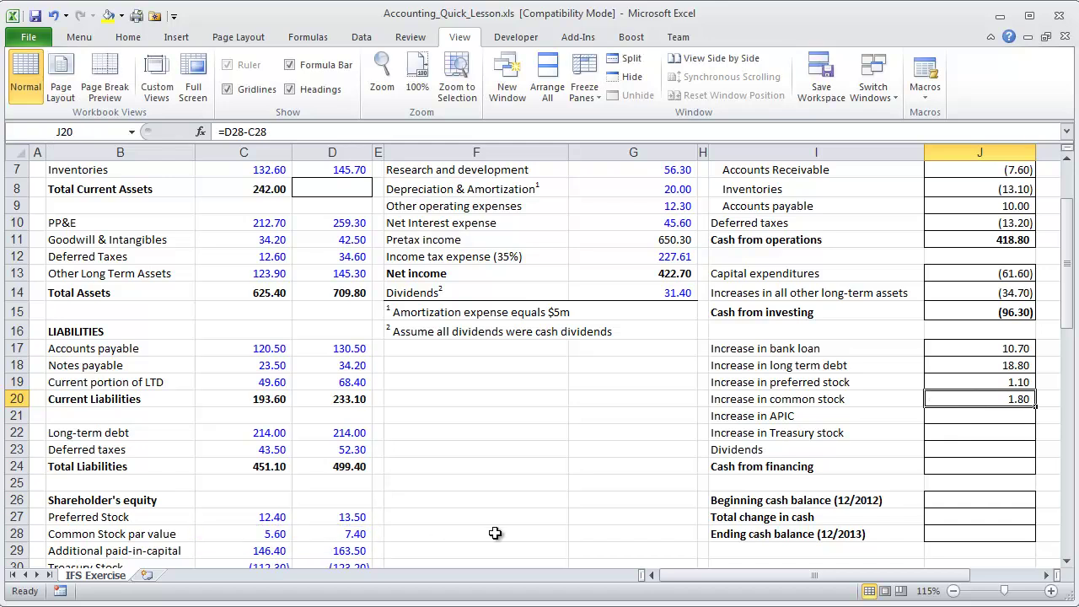
Calculate Increase in APIC in J21 with the formula =D29-C29 and select it together with the common stock increase in J20
type("=")
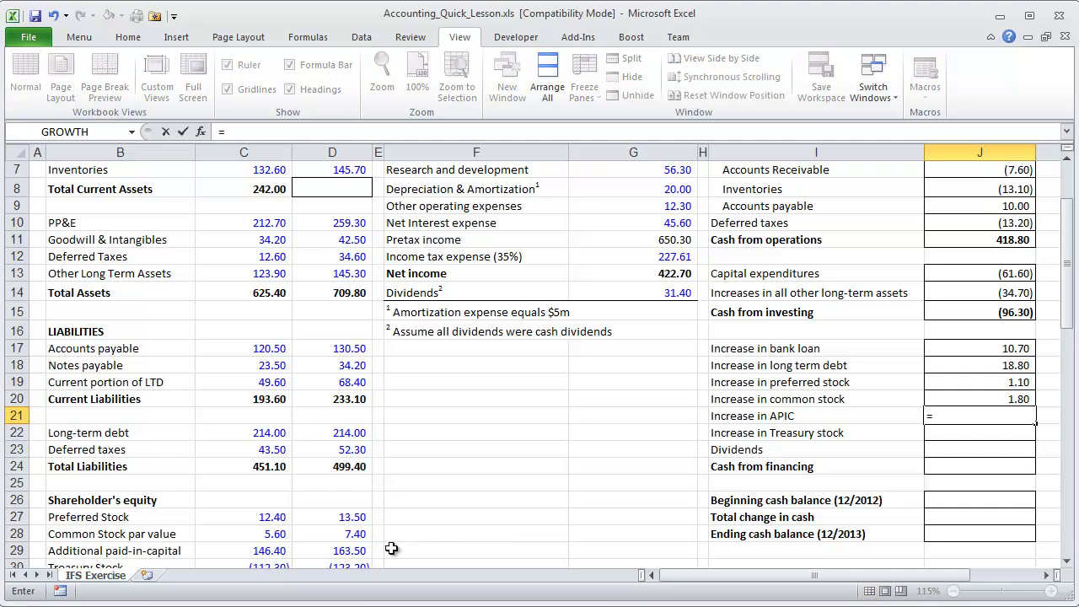
left_click(350, 553)
type("-")
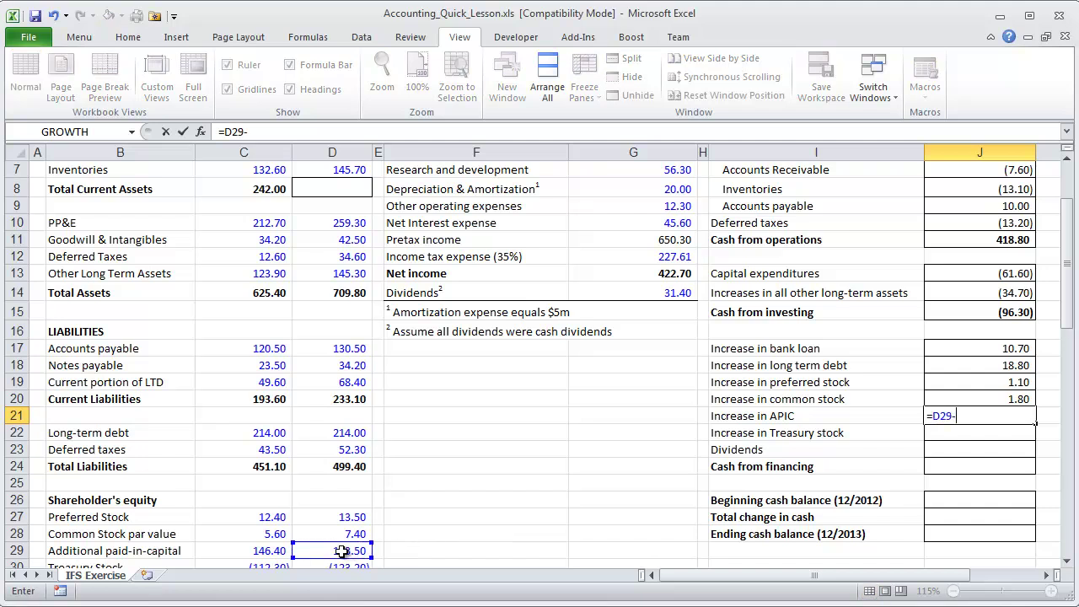
left_click(275, 552)
key("ctrl+Return")
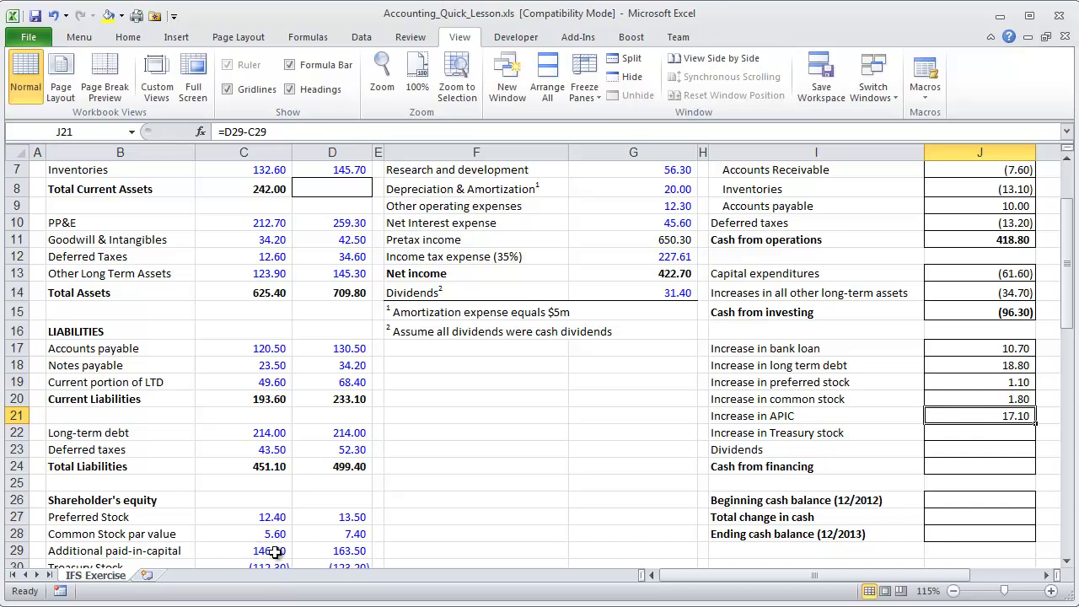
key("Up")
key("shift+Down")
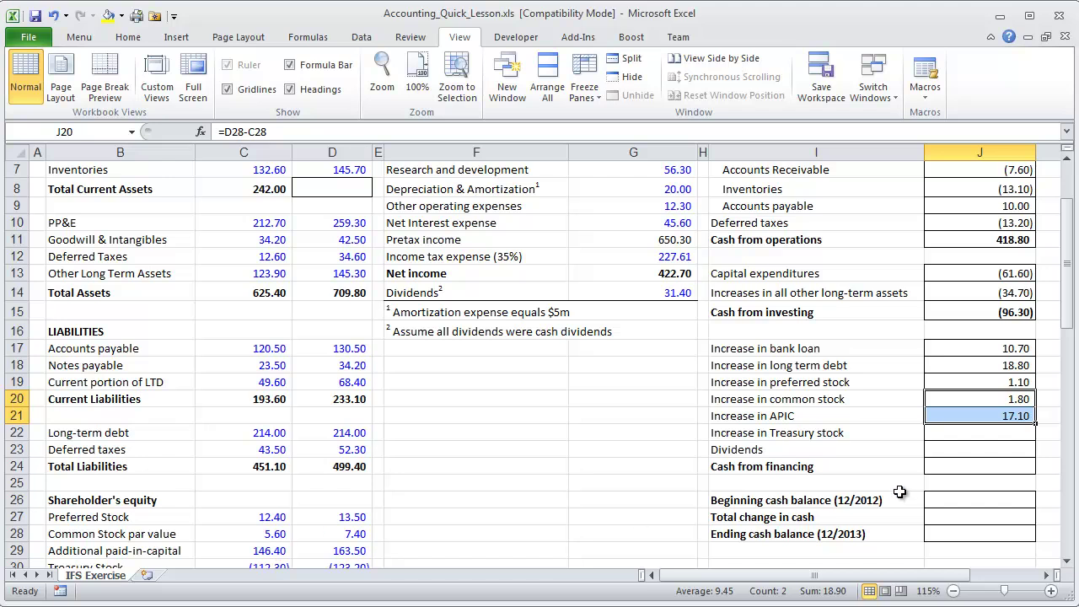
Calculate Increase in Treasury stock in J22 from the Treasury Stock balances with the formula =D30-C30
left_click(953, 435)
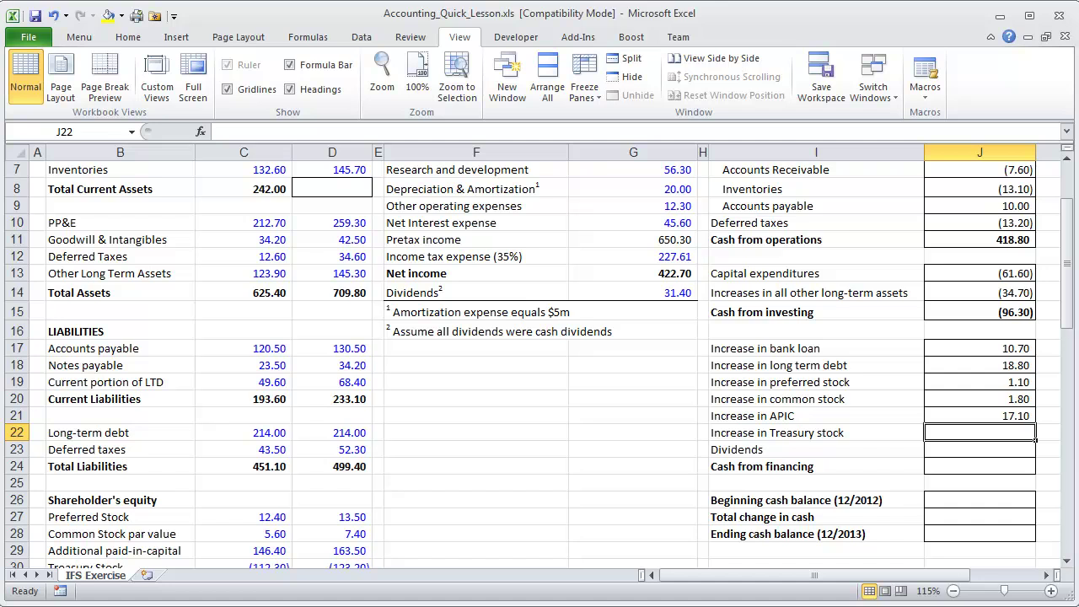
left_click(1068, 563)
left_click(1068, 562)
left_click(1068, 562)
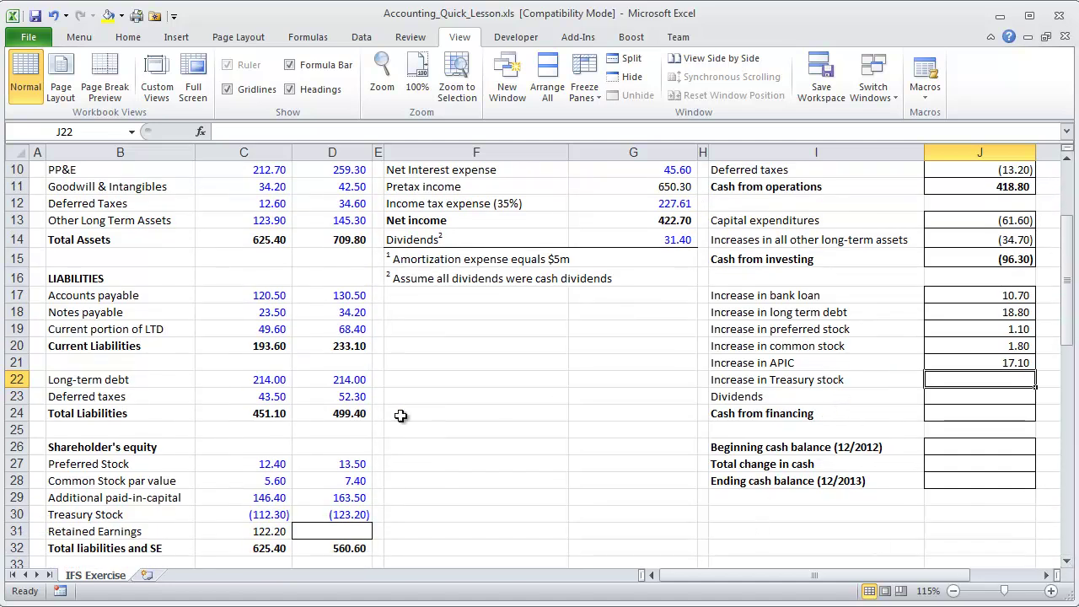
left_click(268, 518)
left_click_drag(268, 518, 321, 518)
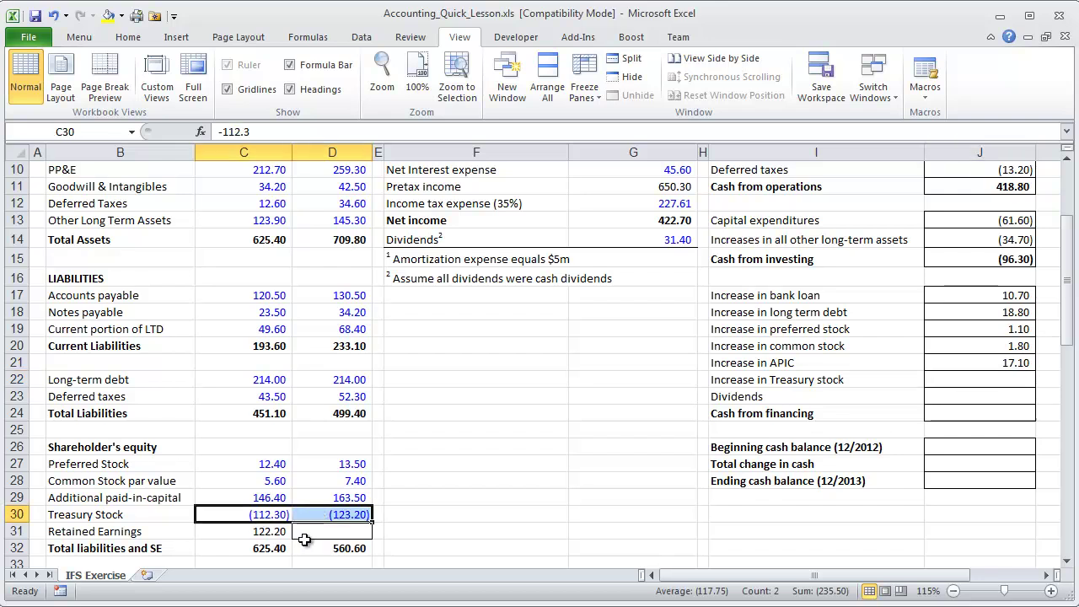
left_click(976, 384)
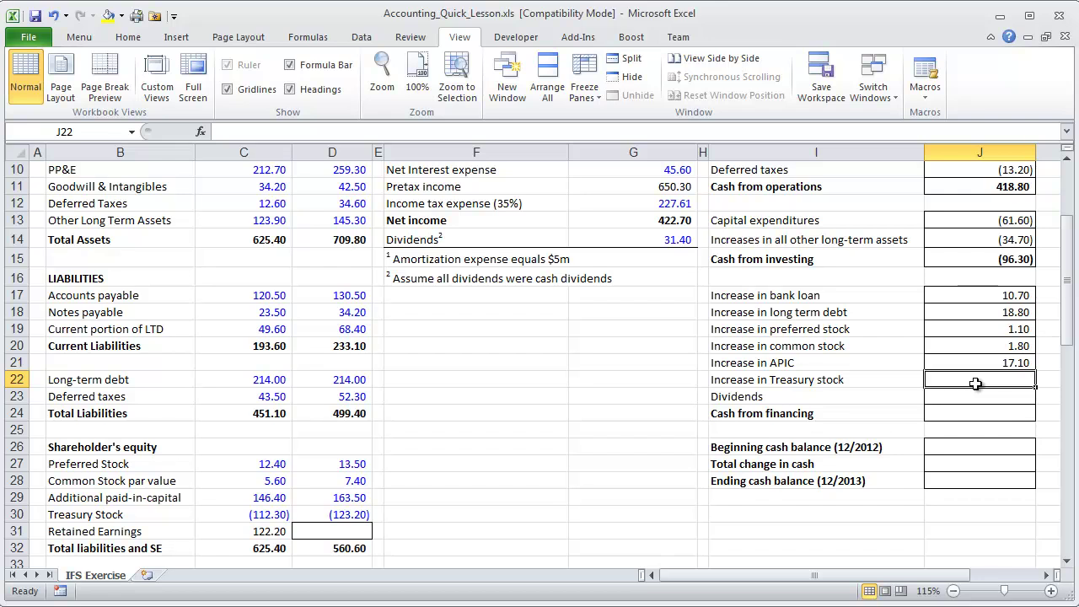
type("=")
left_click(321, 517)
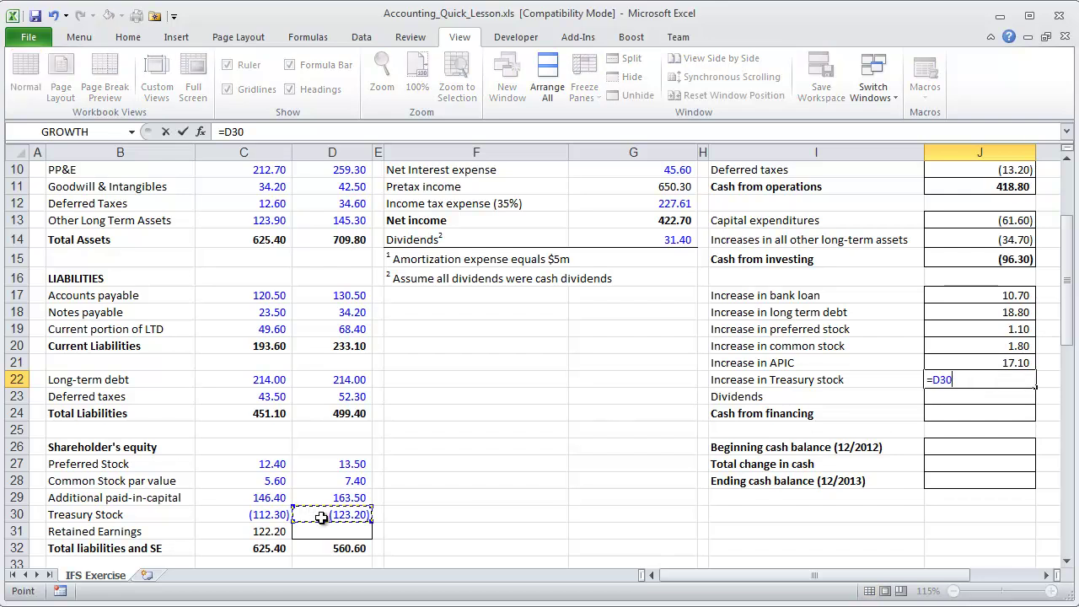
type("-")
left_click(264, 516)
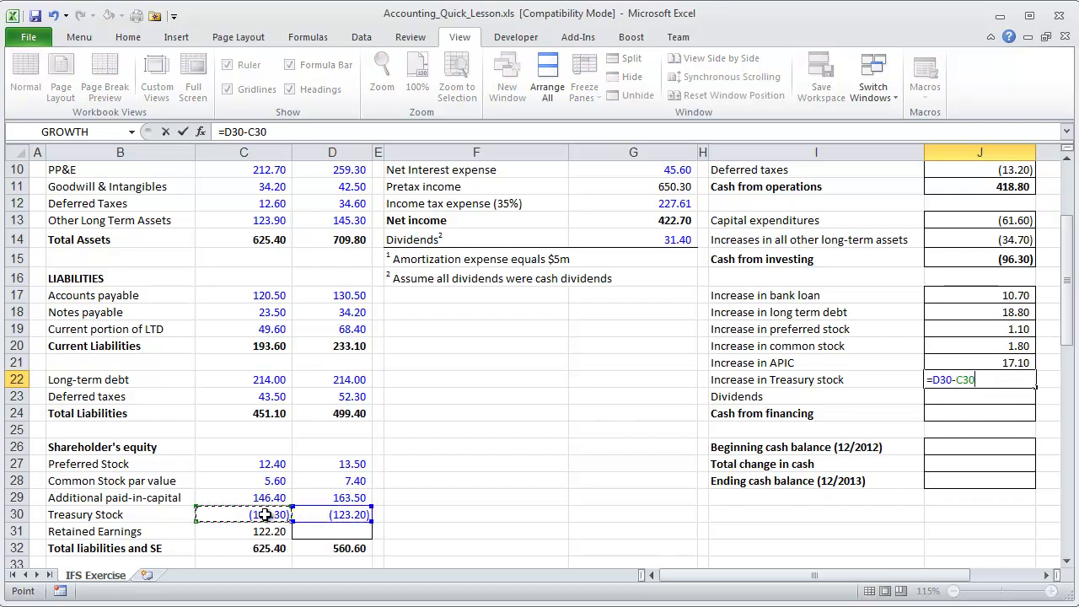
key("ctrl+Return")
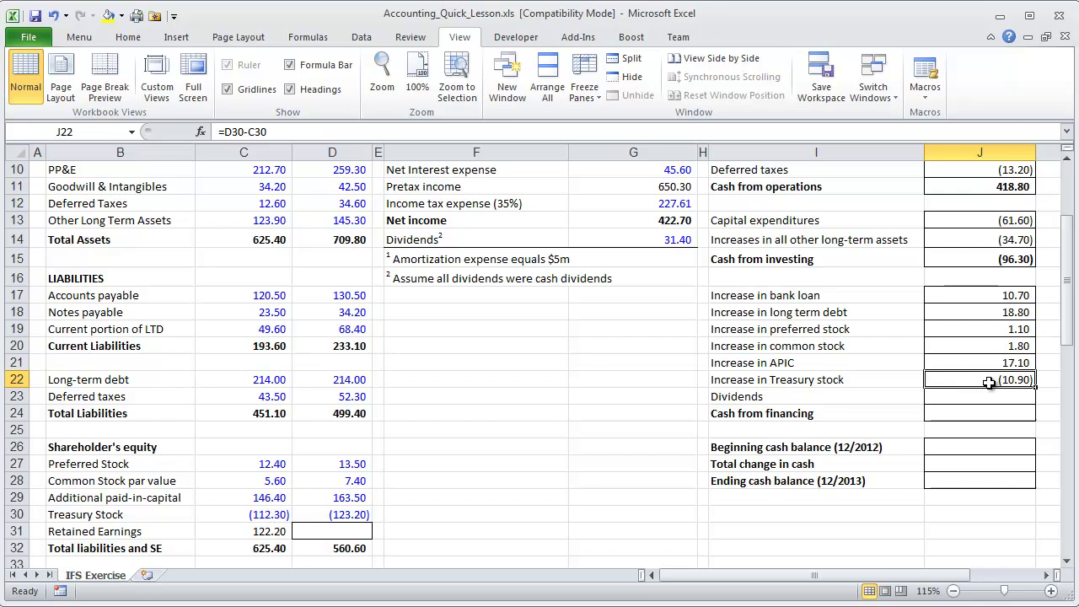
Enter Dividends in J23 as the cash outflow =-G14 and total Cash from financing in J24 with =SUM(J17:J23)
mouse_move(983, 344)
left_mouse_down()
mouse_move(962, 359)
mouse_move(977, 365)
left_mouse_up()
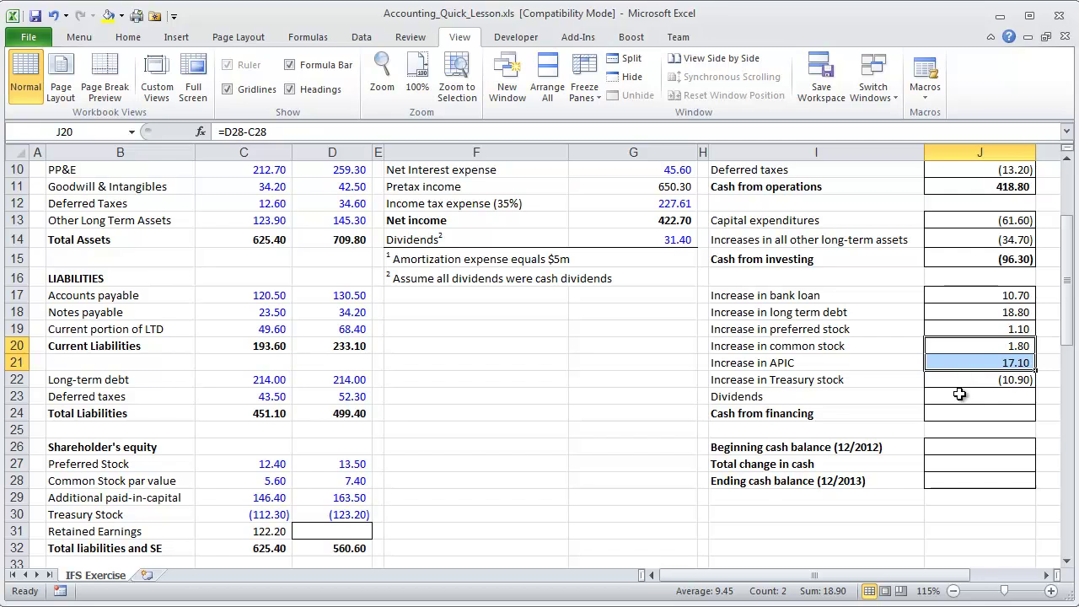
left_click(959, 394)
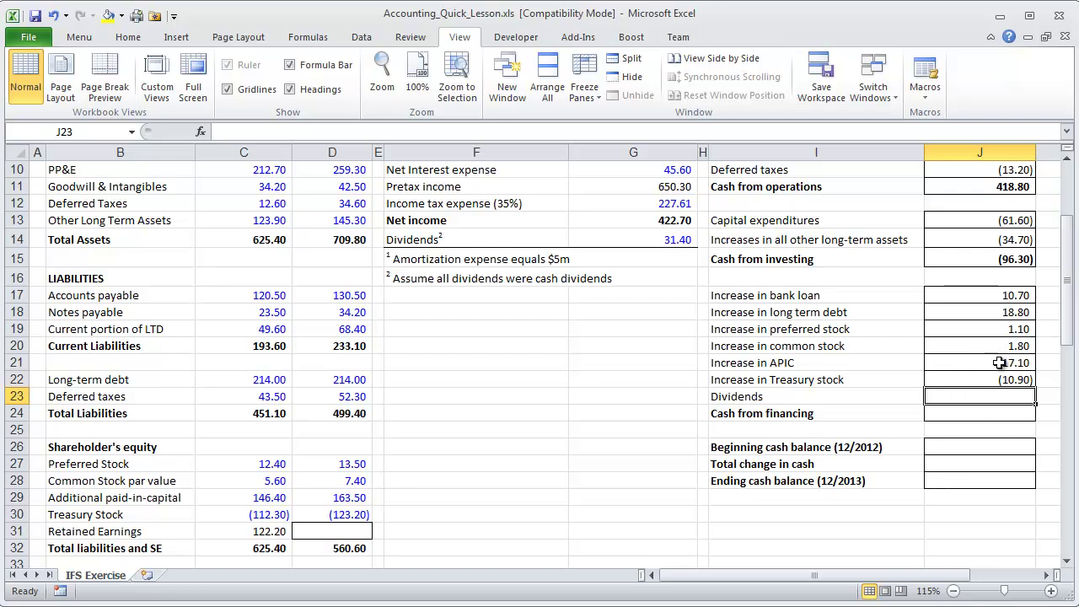
left_click_drag(983, 379, 869, 384)
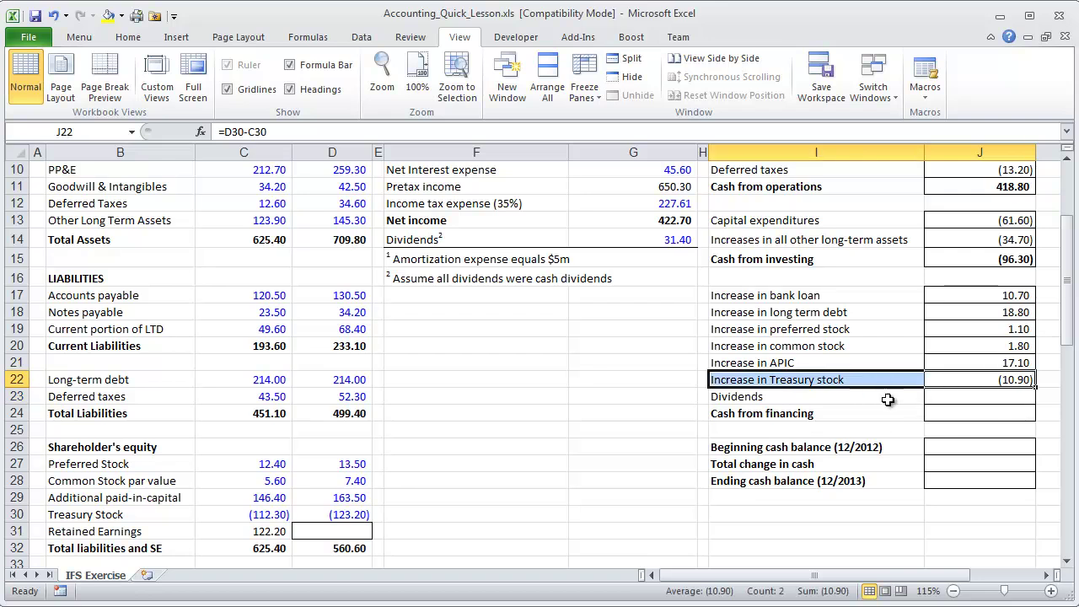
left_click(952, 396)
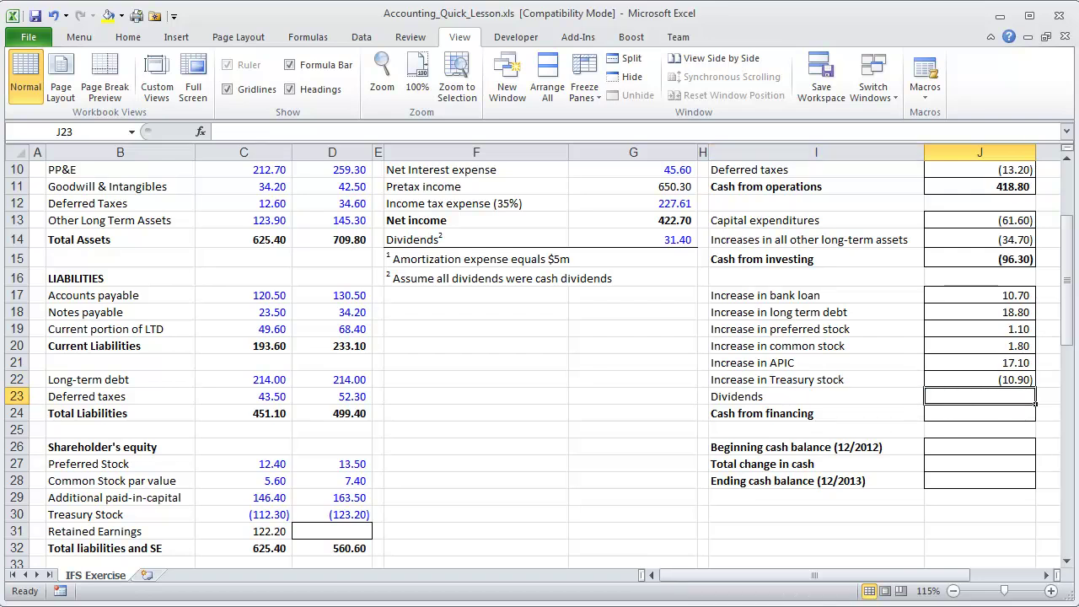
type("=")
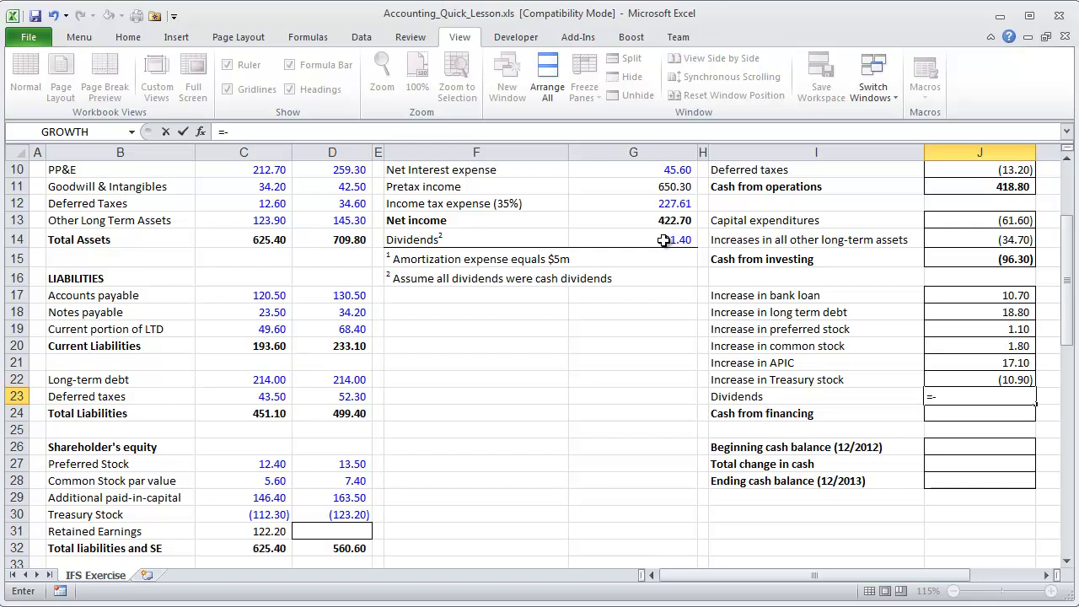
type("-")
left_click(664, 240)
key("Return")
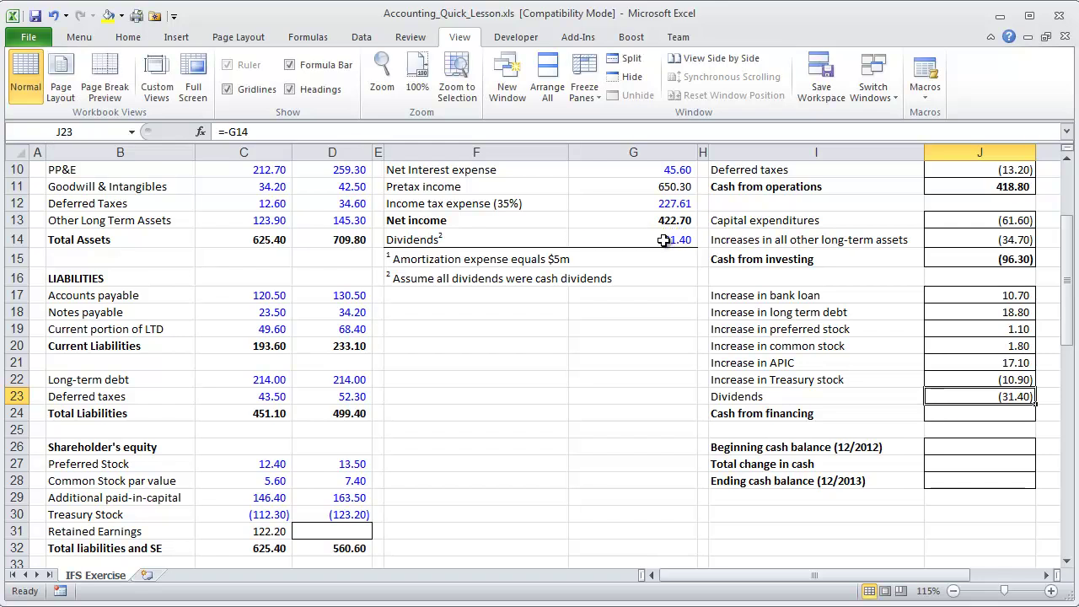
key("alt+equal")
key("ctrl+Return")
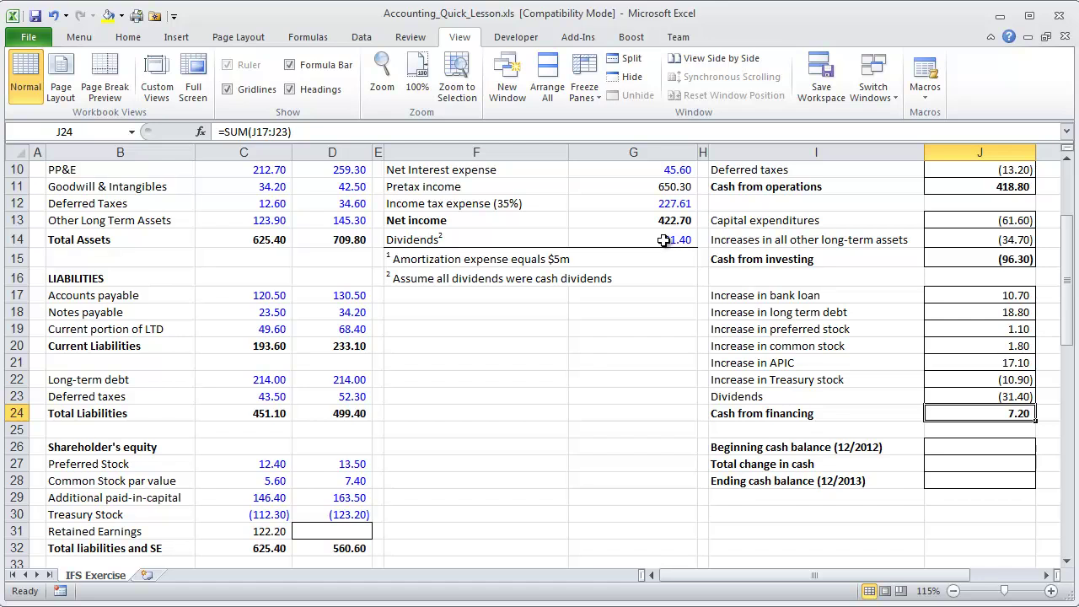
Calculate Total change in cash in J27 by adding the operating, investing and financing cash flows with the formula =J11+J15+J24
scroll(780, 325, "up", 1)
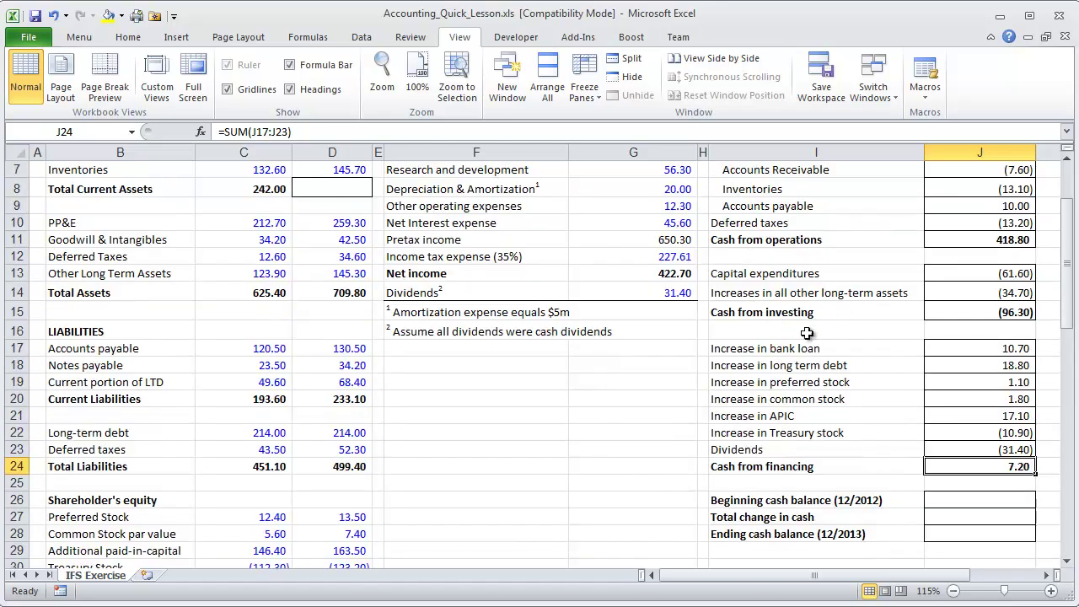
left_click(955, 500)
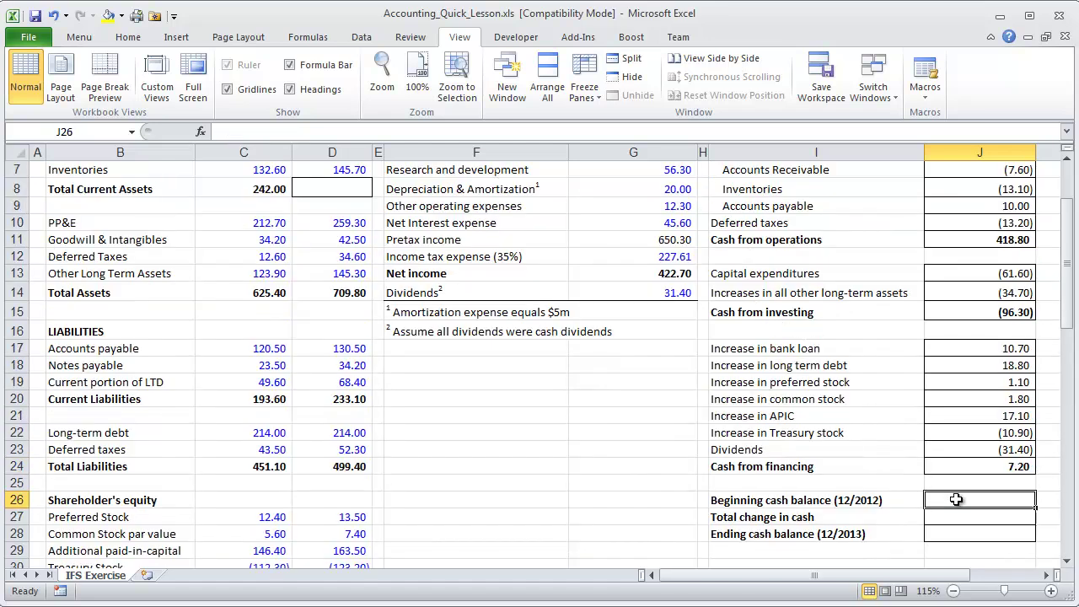
left_click(964, 520)
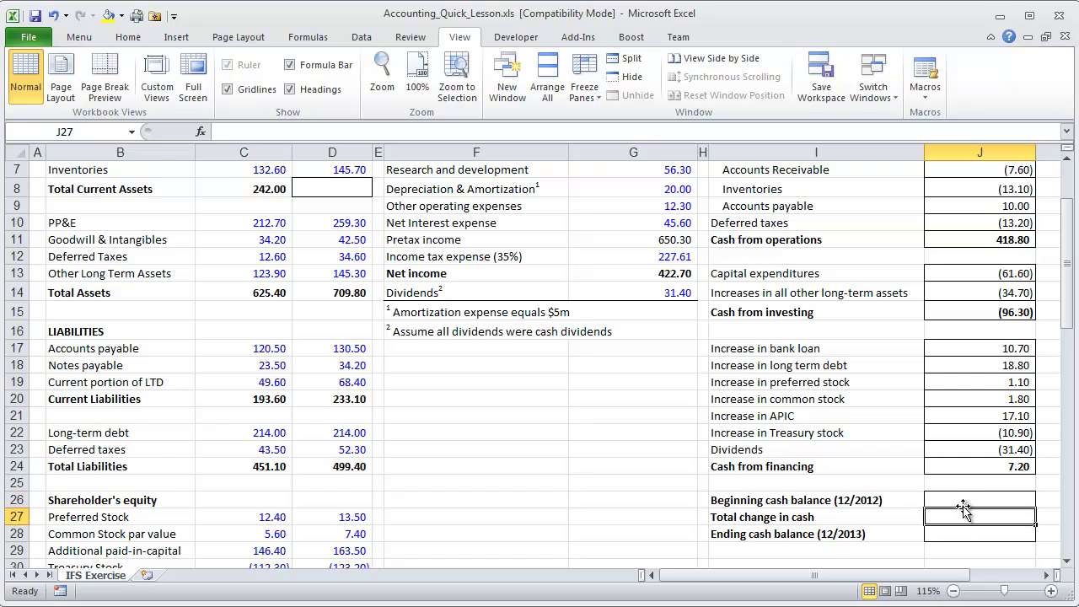
type("=")
key("Up")
key("Up")
key("Up")
key("Up")
key("Up")
key("Up")
key("Up")
key("Up")
key("Up")
key("Up")
key("Up")
key("Up")
key("Up")
key("Up")
key("Up")
key("Up")
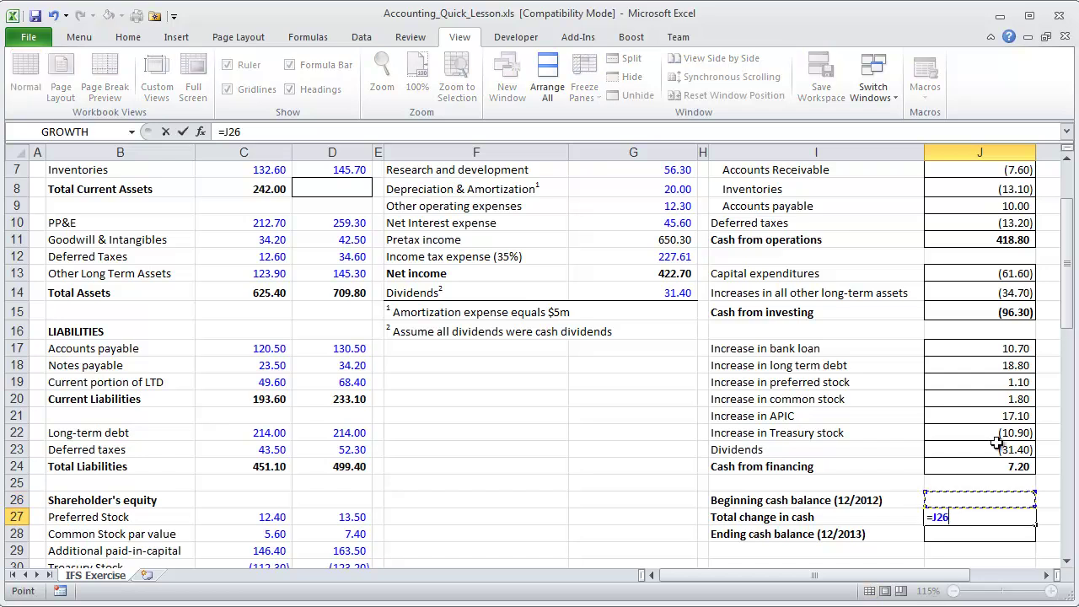
type("+")
key("Up")
key("Up")
key("Up")
key("Up")
key("Up")
key("Up")
key("Up")
key("Up")
key("Up")
key("Up")
key("Up")
key("Up")
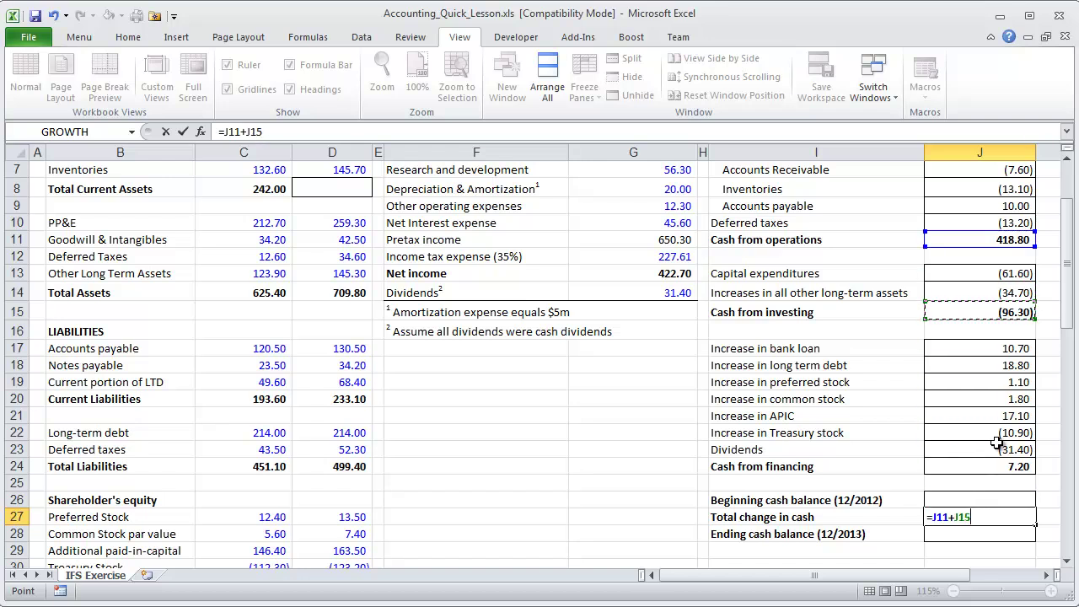
type("+")
key("Up")
key("Up")
key("Up")
key("Return")
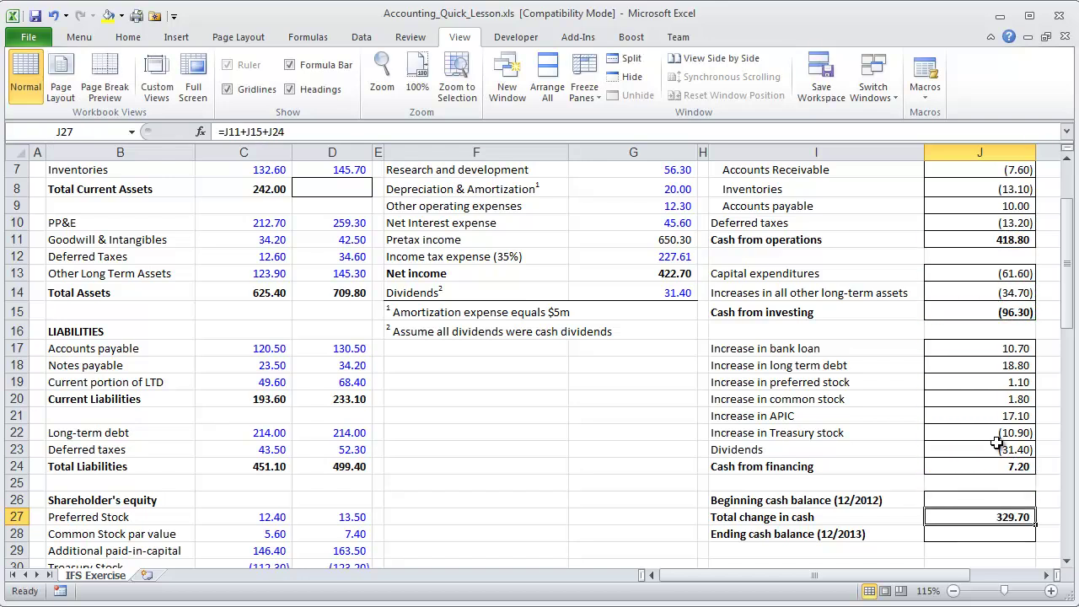
Link the Beginning cash balance (12/2012) in J26 to the 12/31/12 Cash and equivalents with the formula =C5
key("Up")
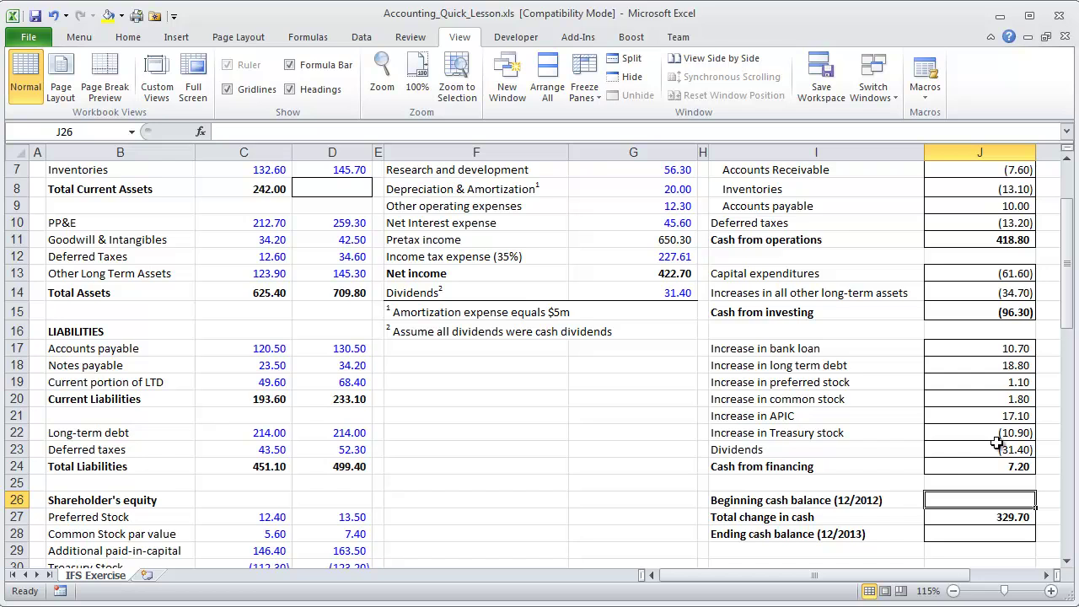
type("=")
key("Left")
key("Left")
key("Left")
key("Left")
key("Left")
key("Up")
key("Up")
key("Up")
key("Up")
key("Up")
key("Up")
key("Up")
key("Up")
key("Up")
key("Up")
key("Up")
key("Up")
key("Up")
key("Up")
key("Up")
key("Up")
key("Up")
key("Up")
key("Up")
key("Up")
key("Up")
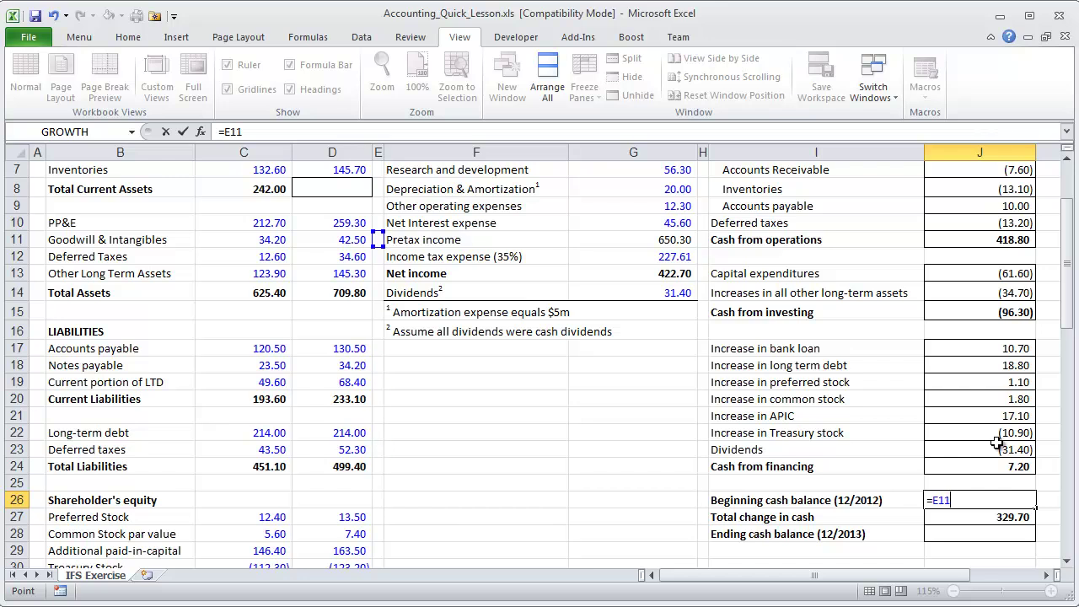
key("Left")
key("Left")
key("Up")
key("Down")
key("Return")
key("Up")
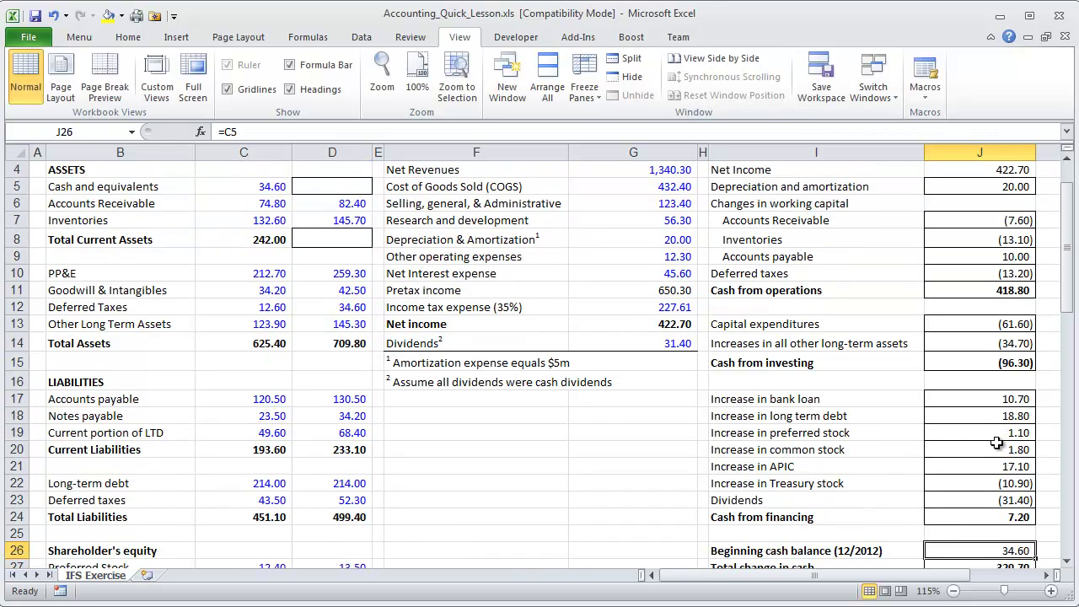
Calculate the Ending cash balance (12/2013) in J28 with the formula =SUM(J26:J27)
key("Down")
key("Down")
key("alt+equal")
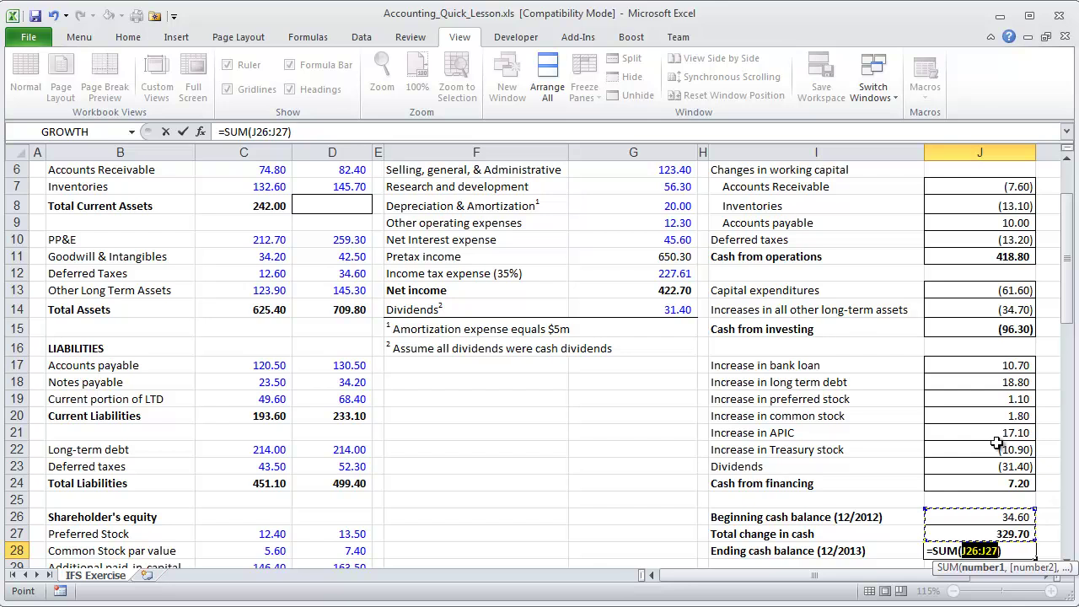
key("ctrl+Return")
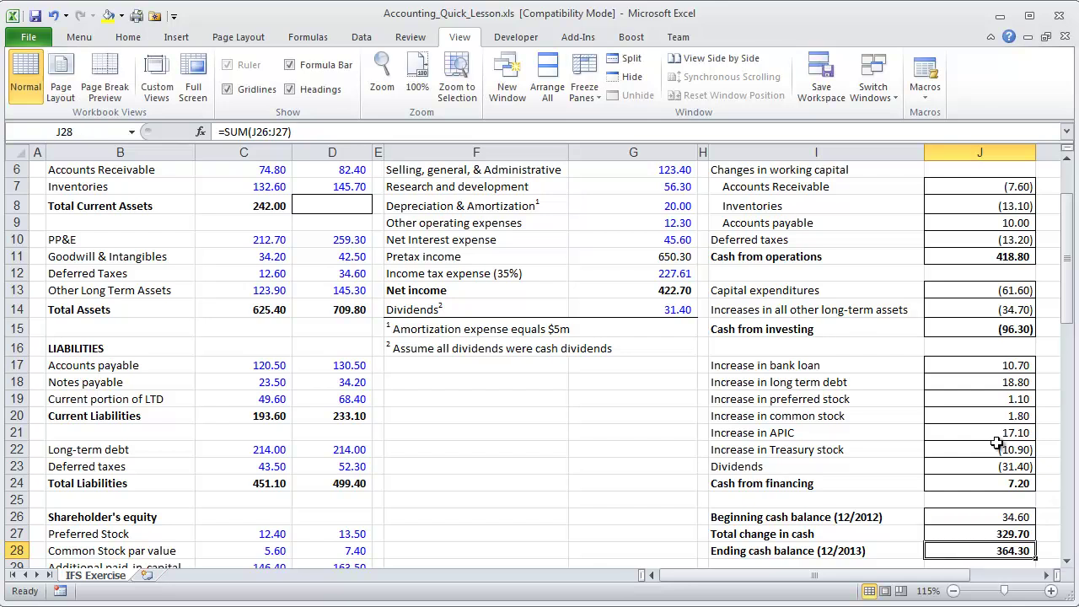
Link the 12/31/13 Cash and equivalents in D5 to the Ending cash balance (12/2013) in J28
key("Left")
key("Left")
key("Left")
key("Left")
key("Left")
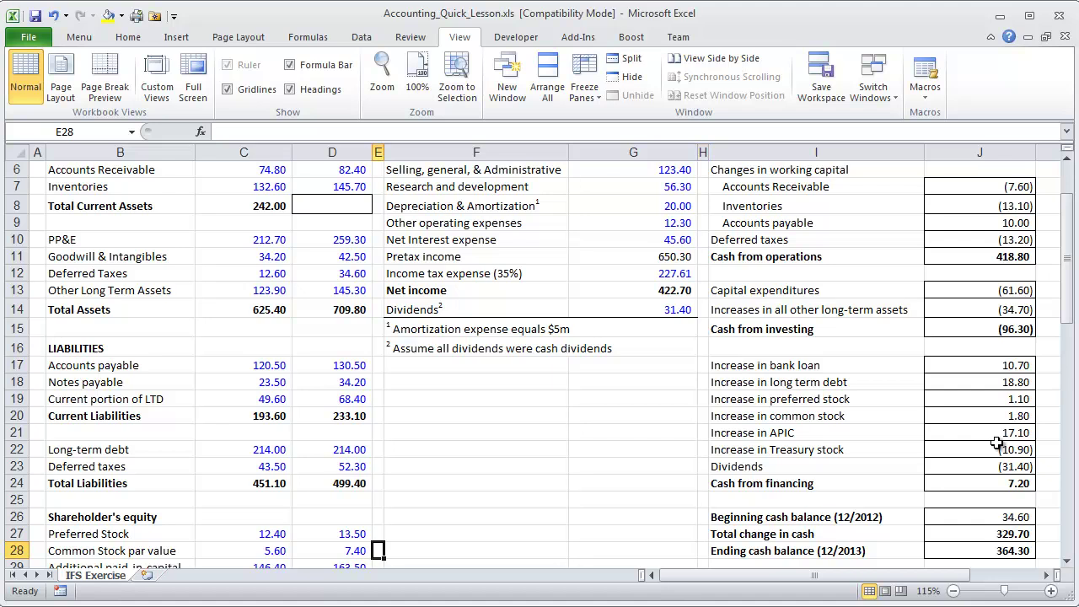
key("Up")
key("Up")
key("Up")
key("Up")
key("Up")
key("Up")
key("Up")
key("Up")
key("Up")
key("Up")
key("Up")
key("Up")
key("Up")
key("Up")
key("Up")
key("Up")
key("Up")
key("Up")
key("Up")
key("Up")
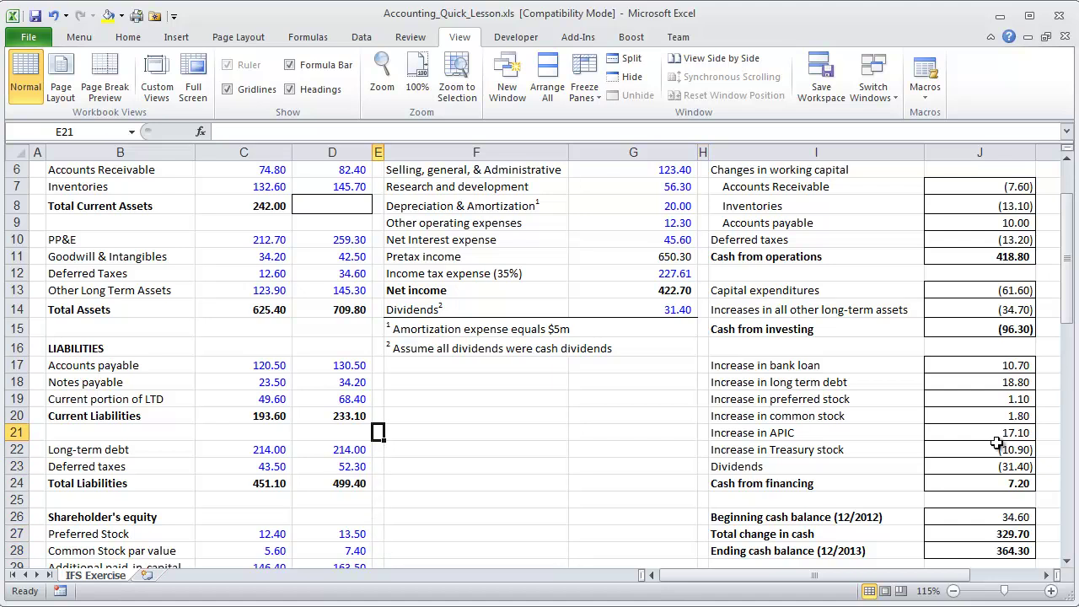
key("Up")
key("Up")
key("Up")
key("Up")
key("Up")
key("Up")
key("Left")
key("Down")
key("Down")
key("Down")
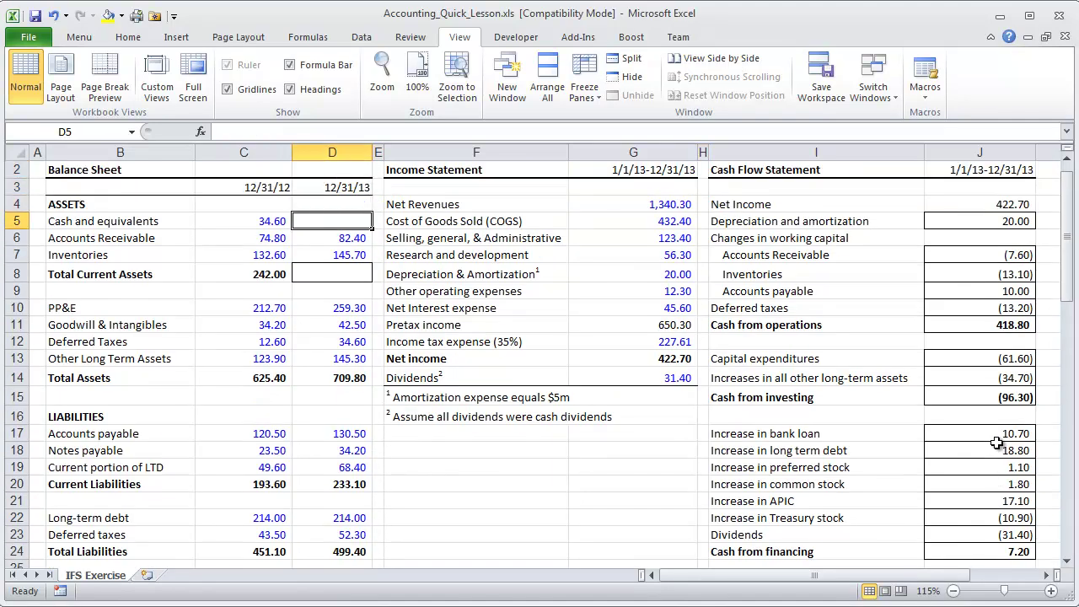
type("=")
key("Right")
key("Down")
key("Right")
key("Right")
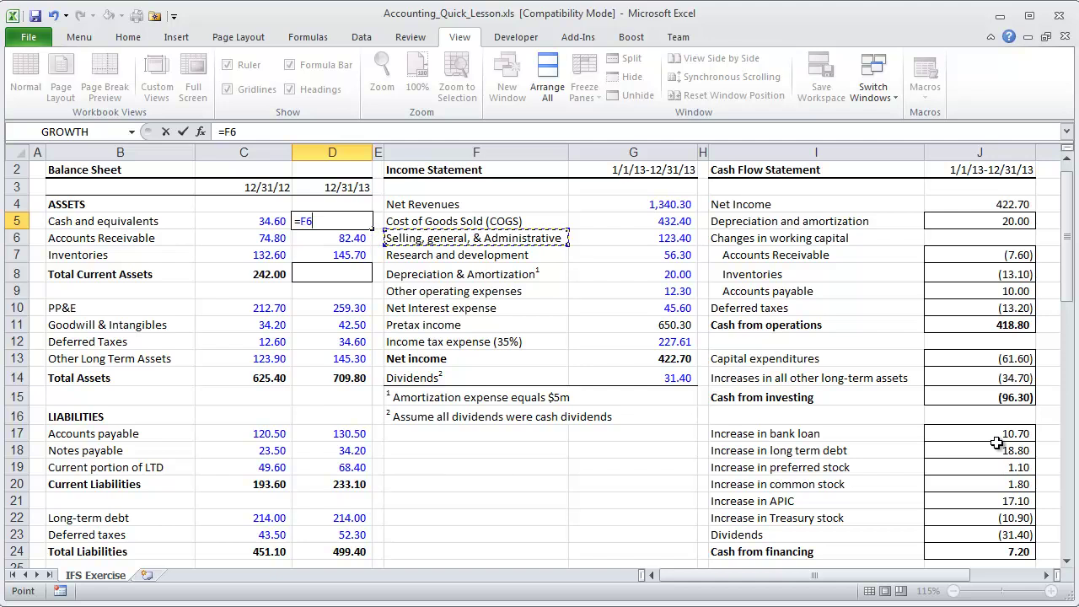
key("Right")
key("Right")
key("Down")
key("Down")
key("Down")
key("Down")
key("Down")
key("Down")
key("Down")
key("Down")
key("Down")
key("Down")
key("Down")
key("Down")
key("Down")
key("Down")
key("Down")
key("Down")
key("Down")
key("Down")
key("Down")
key("Down")
key("Right")
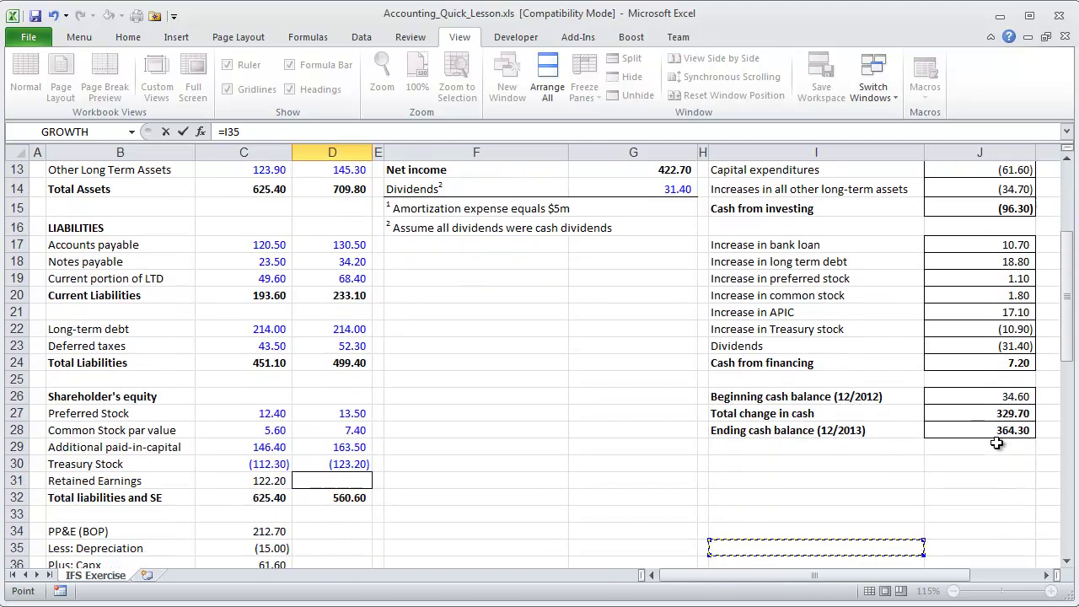
key("Up")
key("Up")
key("Up")
key("Up")
key("Up")
key("Up")
key("Return")
Calculate the 12/31/13 Total Current Assets in D8 by summing cash, accounts receivable and inventories in D5:D7
key("Up")
key("Up")
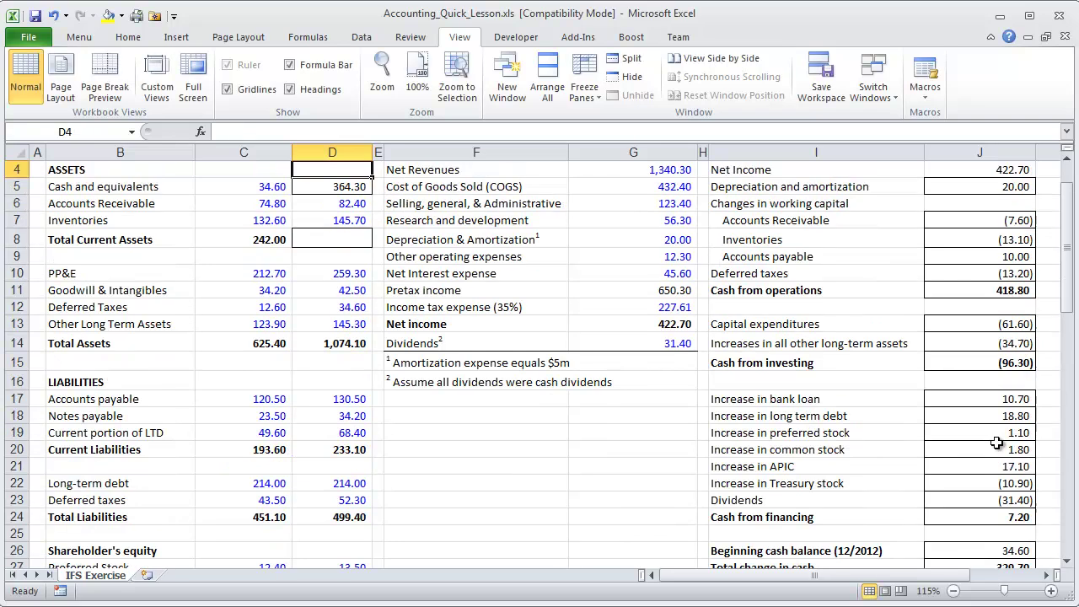
key("Up")
key("Left")
key("Down")
key("Right")
key("Down")
key("Down")
key("Down")
key("Down")
key("Down")
key("Up")
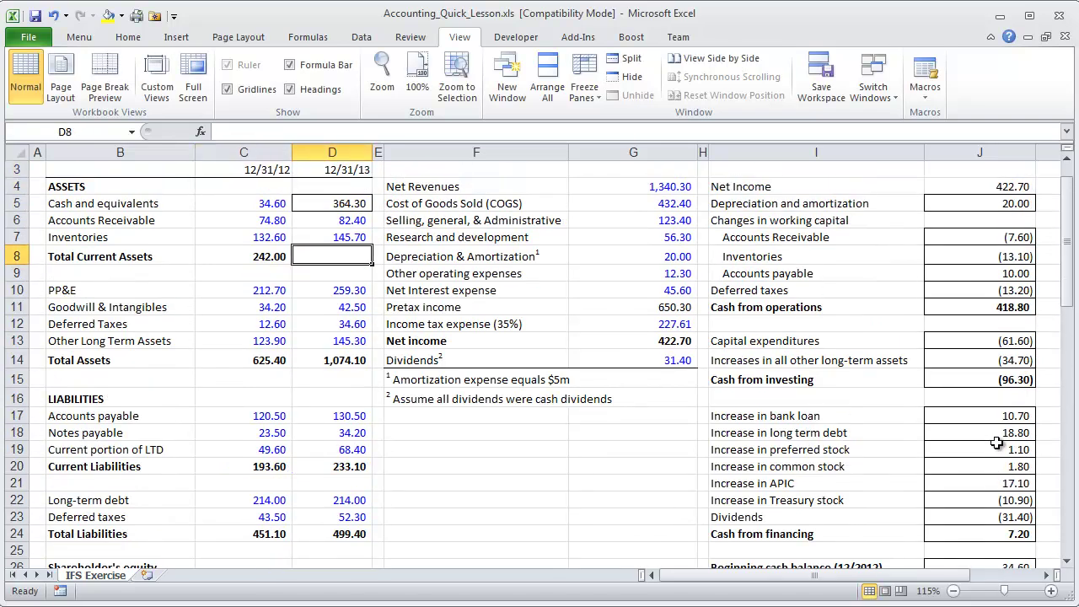
key("alt+=")
key("ctrl+Return")
Calculate the 12/31/13 Retained Earnings in D31 with the formula =C31+G13-G14, adding net income and subtracting dividends
key("Down")
key("Down")
key("Down")
key("Down")
key("Down")
key("Down")
key("Down")
key("Down")
key("Down")
key("Down")
key("Down")
key("Down")
key("Down")
key("Down")
key("Down")
key("Down")
key("Down")
key("Down")
key("Down")
key("Down")
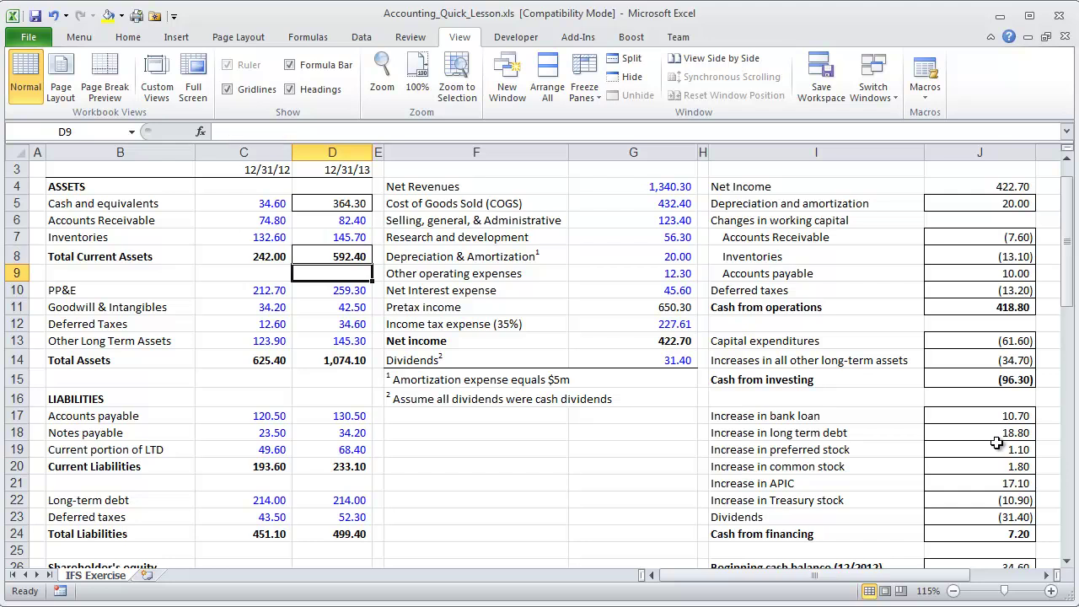
key("Up")
key("Up")
key("Up")
key("Up")
key("Up")
key("Up")
key("Up")
key("Up")
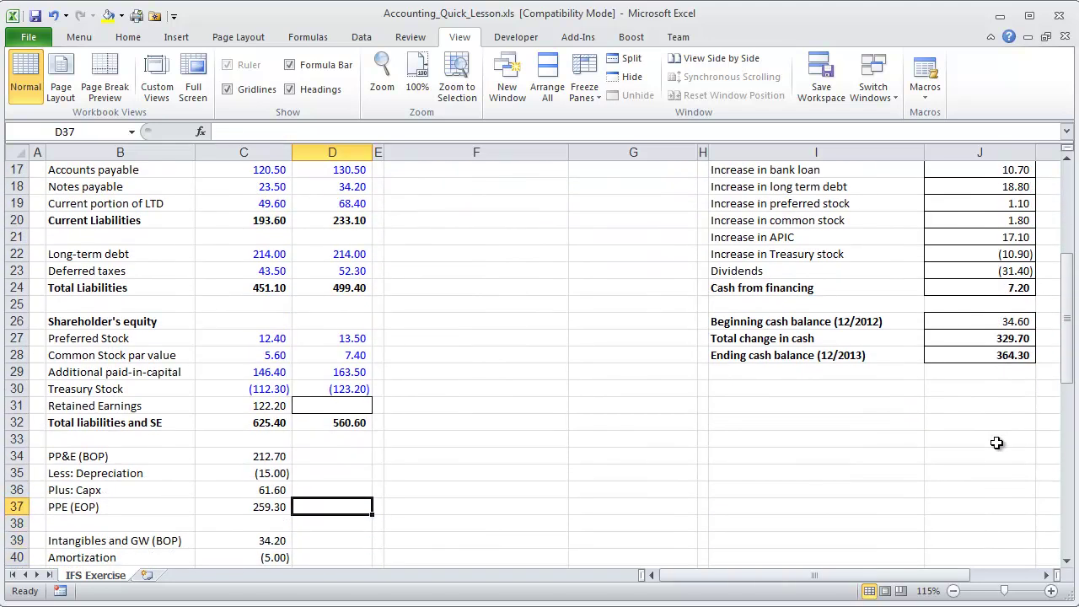
key("Up")
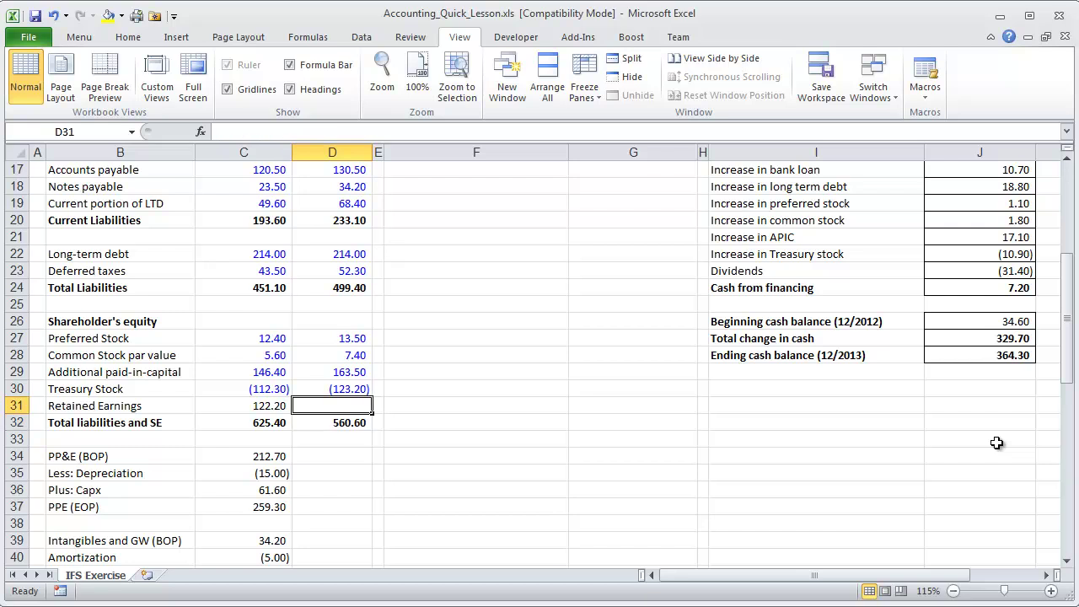
type("=")
key("Left")
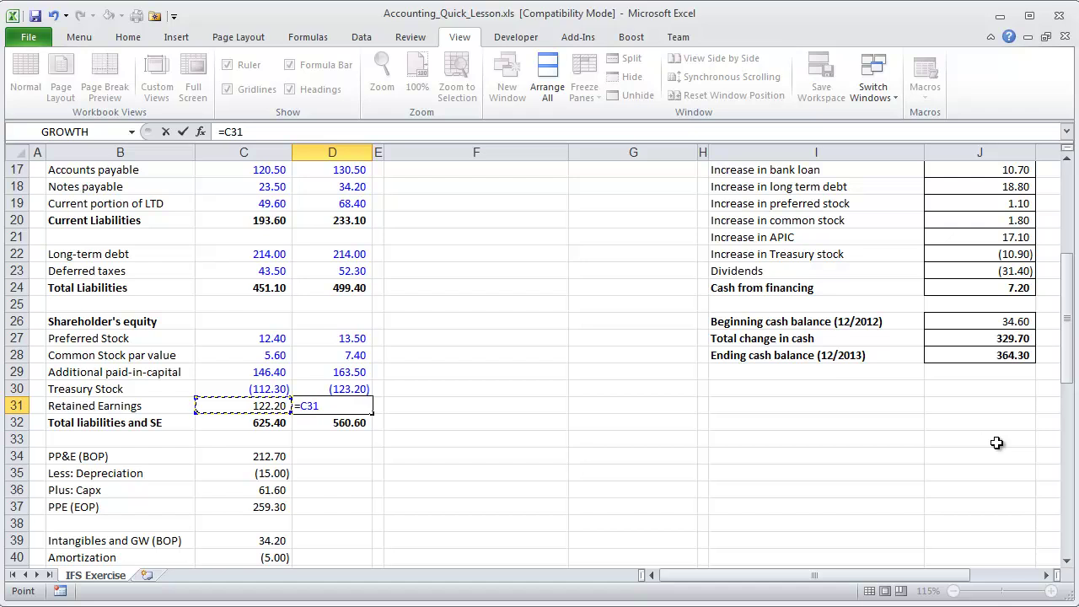
key("Right")
key("Up")
key("Up")
key("Up")
key("Up")
key("Up")
key("Up")
key("Up")
key("Up")
key("Up")
key("Up")
key("Up")
key("Up")
key("Up")
key("Up")
key("Up")
key("Up")
key("Up")
key("Up")
key("Up")
key("Up")
key("Right")
key("Right")
key("Down")
key("Down")
key("Down")
key("Down")
key("Down")
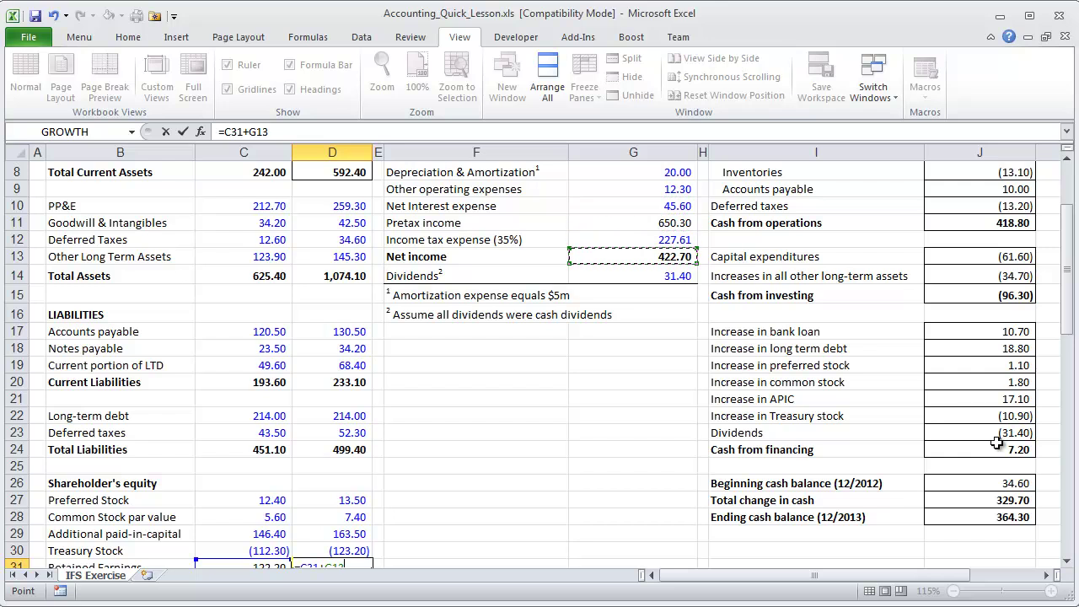
type("-")
key("Right")
key("Right")
key("Up")
key("Up")
key("Up")
key("Up")
key("Up")
key("Up")
key("Up")
key("Up")
key("Up")
key("Up")
key("Up")
key("Up")
key("Up")
key("Up")
key("Up")
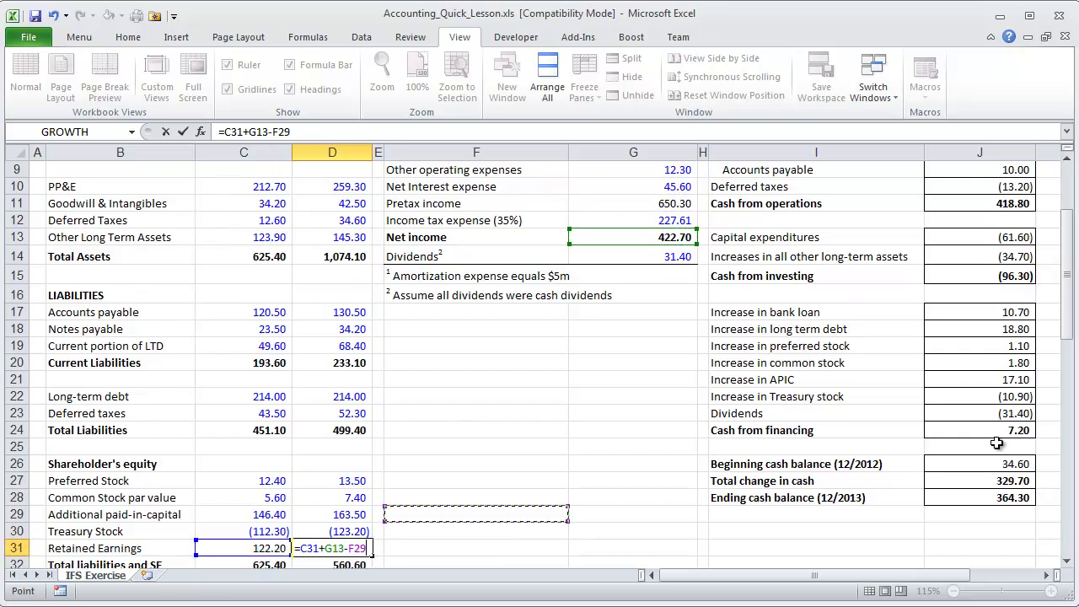
key("Right")
key("Up")
key("Up")
key("Return")
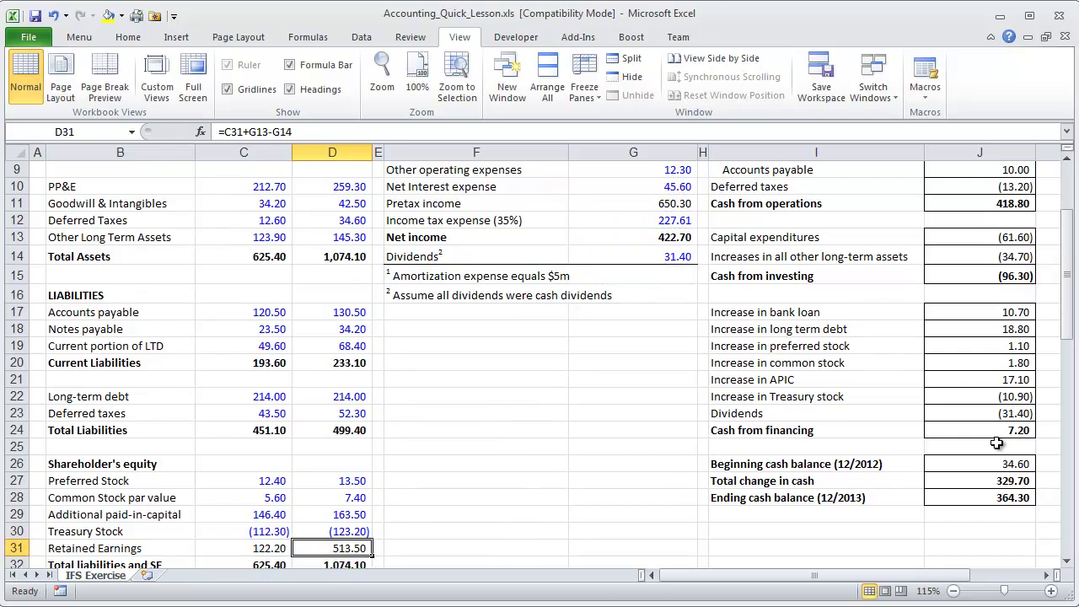
Check the 12/31/13 Retained Earnings and the Total liabilities and SE in D32 against Total Assets in D14
key("Return")
key("Down")
key("Down")
key("Up")
key("Up")
key("Up")
key("Up")
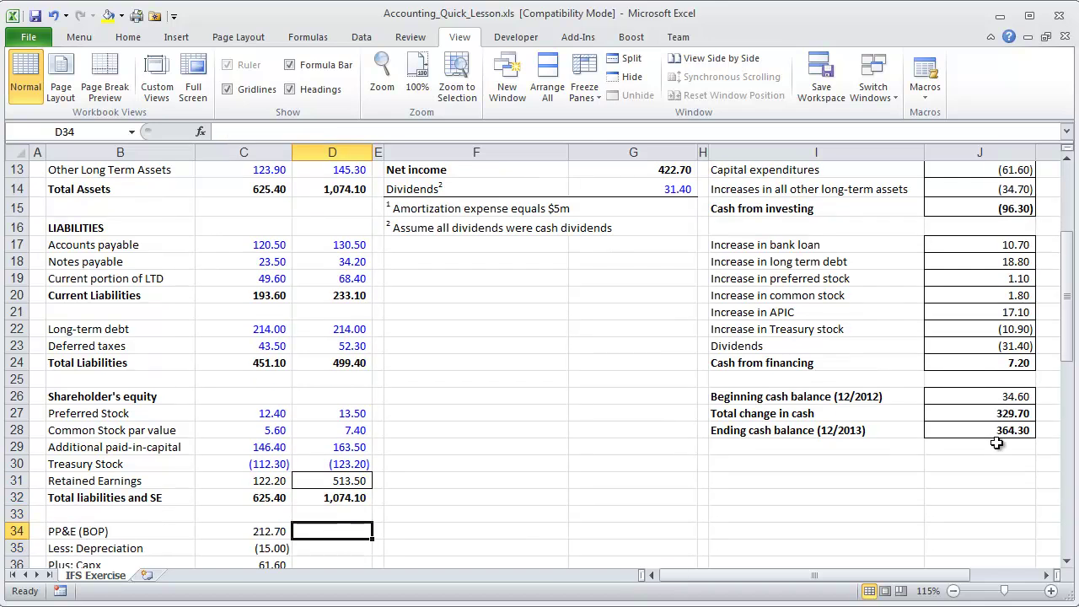
key("Left")
key("Right")
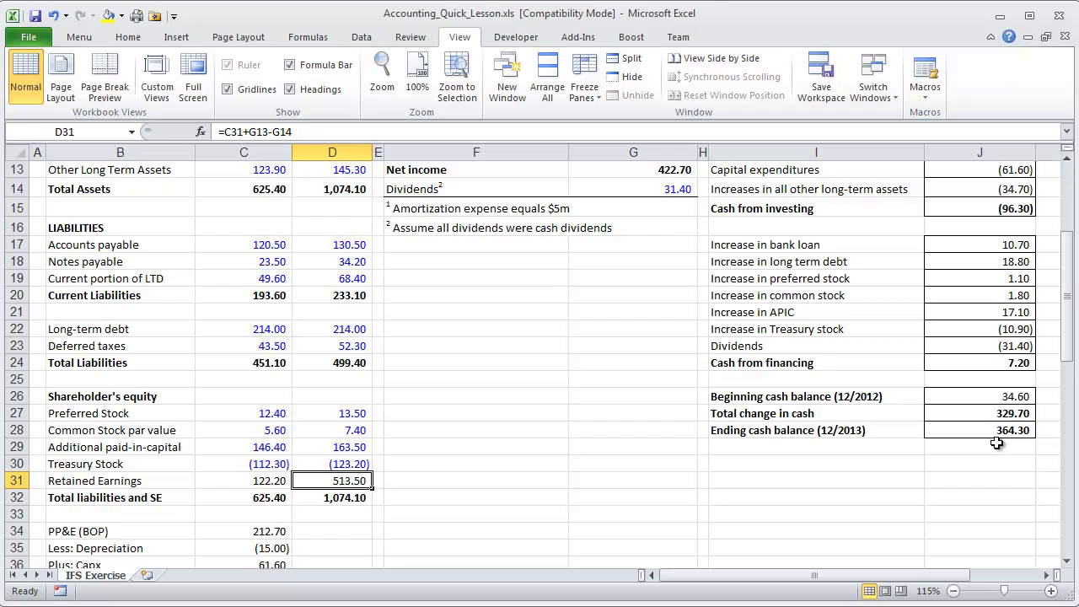
key("Down")
key("F2")
key("Escape")
key("Up")
key("Up")
key("Up")
key("Up")
key("Up")
key("Up")
key("Up")
key("Up")
key("Up")
key("Up")
key("Up")
key("Up")
key("Up")
key("Up")
key("Up")
key("Up")
key("Up")
key("Up")
key("Up")
key("Up")
key("Up")
key("Up")
key("Up")
key("Down")
key("Down")
key("Down")
key("Down")
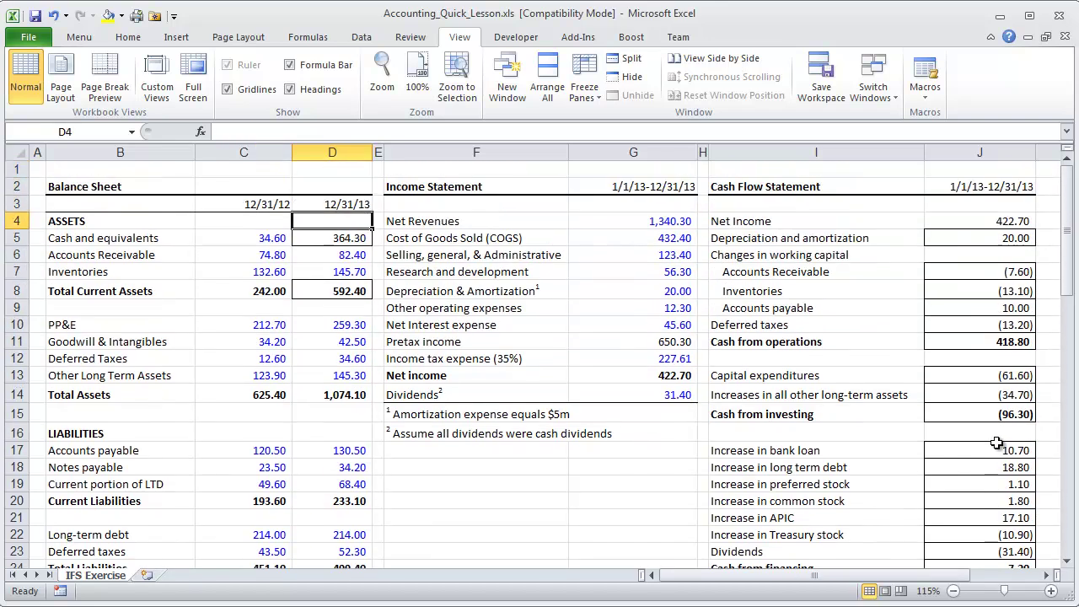
Review the Cash Flow Statement figures in column J from Net Income downward, and return to cell A1
key("Right")
key("Right")
key("Right")
key("Right")
key("Right")
key("Right")
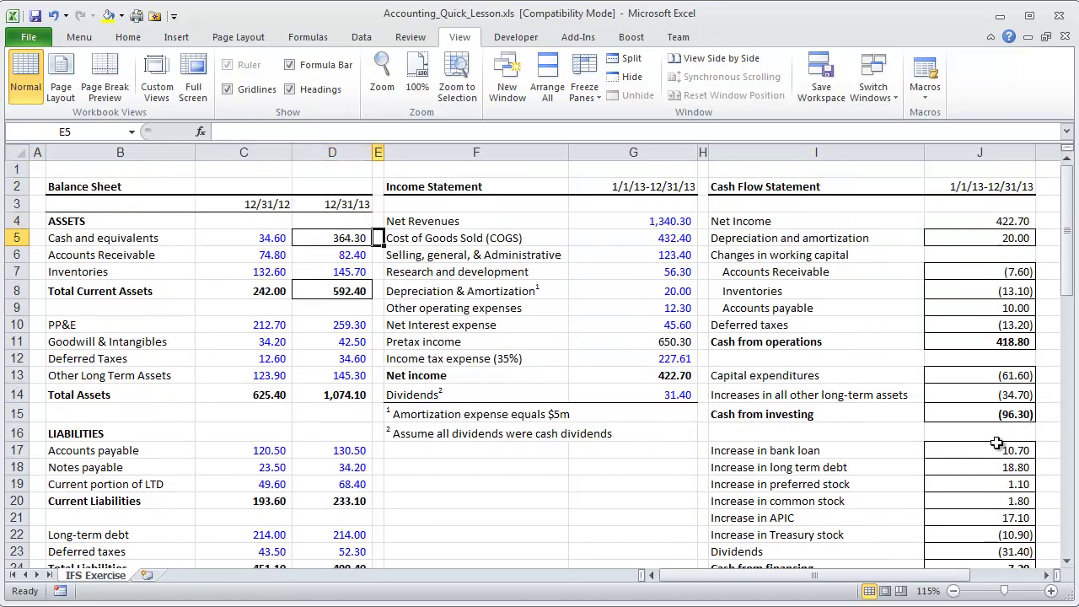
key("shift+Up")
key("shift+Down")
key("shift+Down")
key("shift+Down")
key("shift+Down")
key("shift+Down")
key("shift+Down")
key("shift+Down")
key("shift+Down")
key("shift+Down")
key("shift+Down")
key("shift+Down")
key("shift+Down")
key("shift+Down")
key("shift+Down")
key("shift+Down")
key("shift+Down")
key("shift+Down")
key("shift+Down")
key("shift+Down")
key("shift+Down")
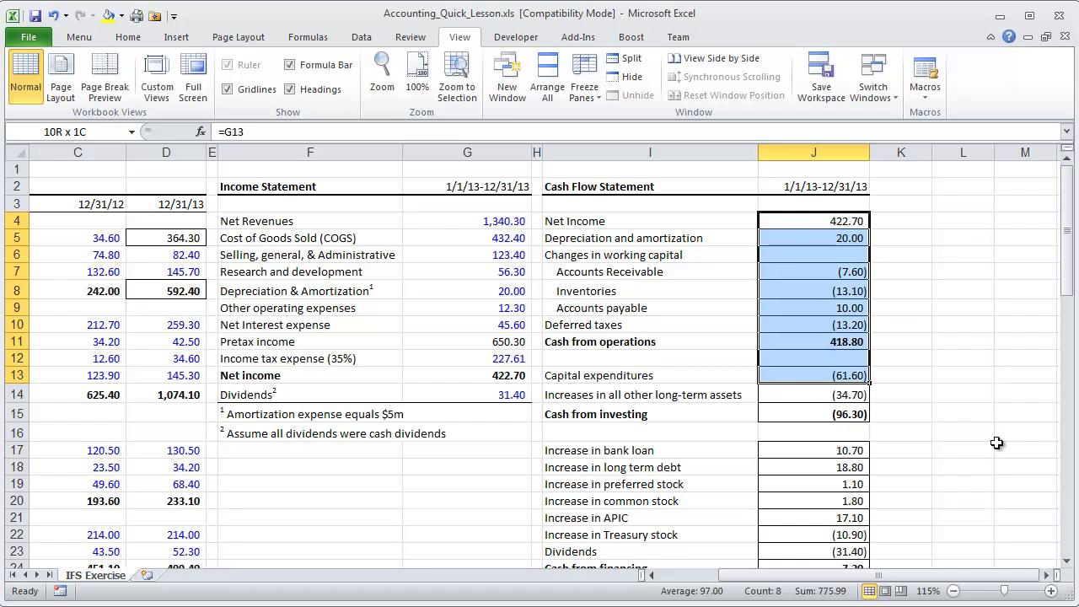
key("Left")
key("Left")
key("Left")
key("ctrl+Home")
key("Up")
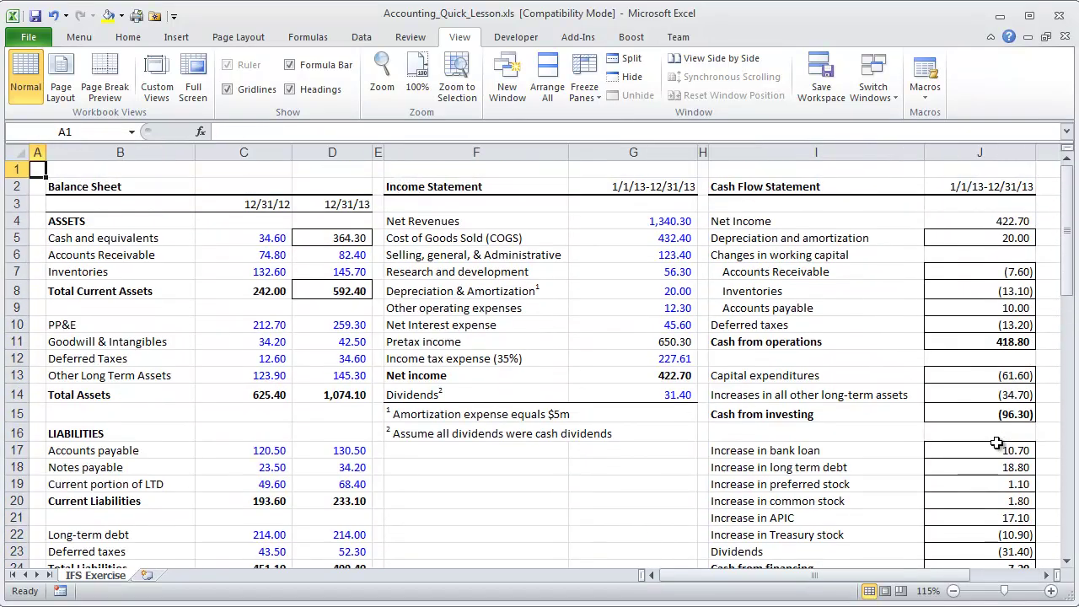
Review the Cash Flow Statement figures in column J from Net Income in J4 down to the Ending cash balance
key("Right")
key("Right")
key("Right")
key("Right")
key("Right")
key("Right")
key("Right")
key("Right")
key("Right")
key("Down")
key("Down")
key("Down")
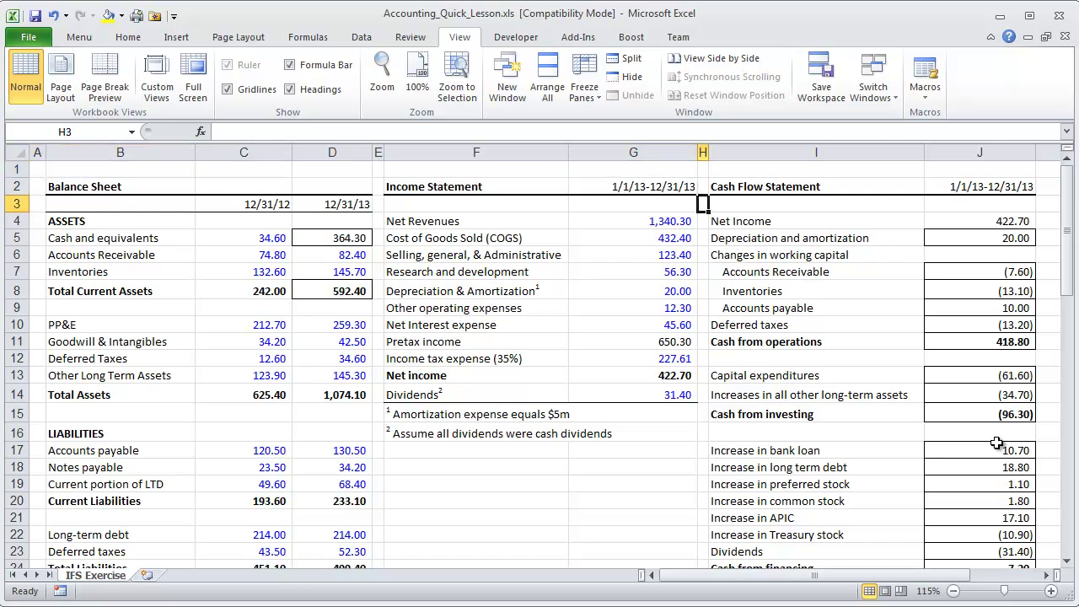
key("shift+Down")
key("shift+Down")
key("shift+Down")
key("shift+Down")
key("shift+Down")
key("shift+Down")
key("shift+Down")
key("shift+Down")
key("shift+Down")
key("shift+Down")
key("shift+Down")
key("shift+Down")
key("shift+Down")
key("shift+Down")
key("shift+Down")
key("shift+Down")
key("shift+Down")
key("shift+Down")
key("shift+Down")
key("shift+Down")
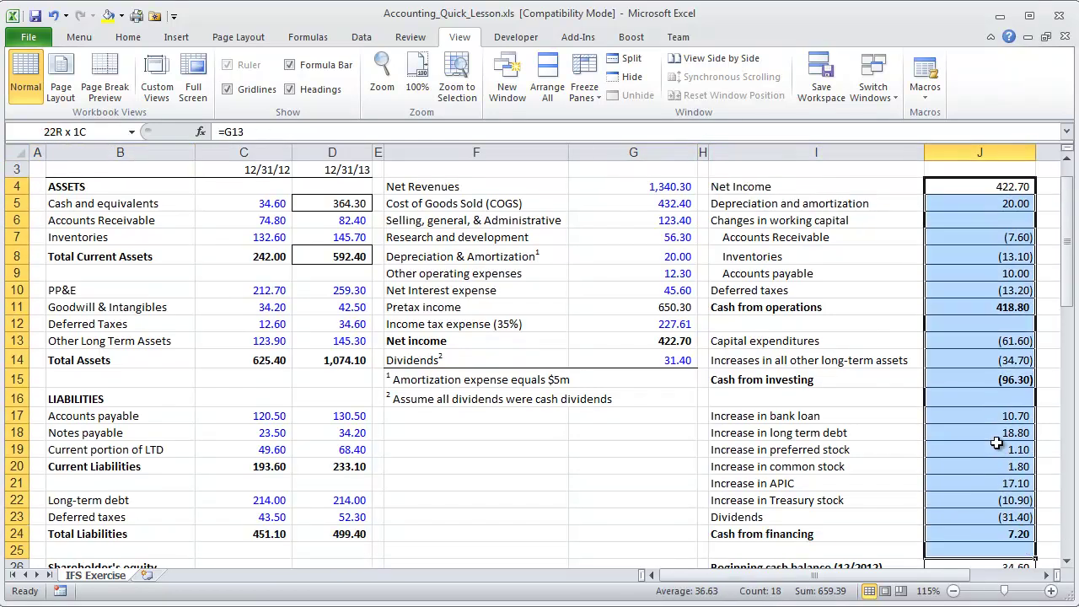
scroll(997, 442, "down", 2)
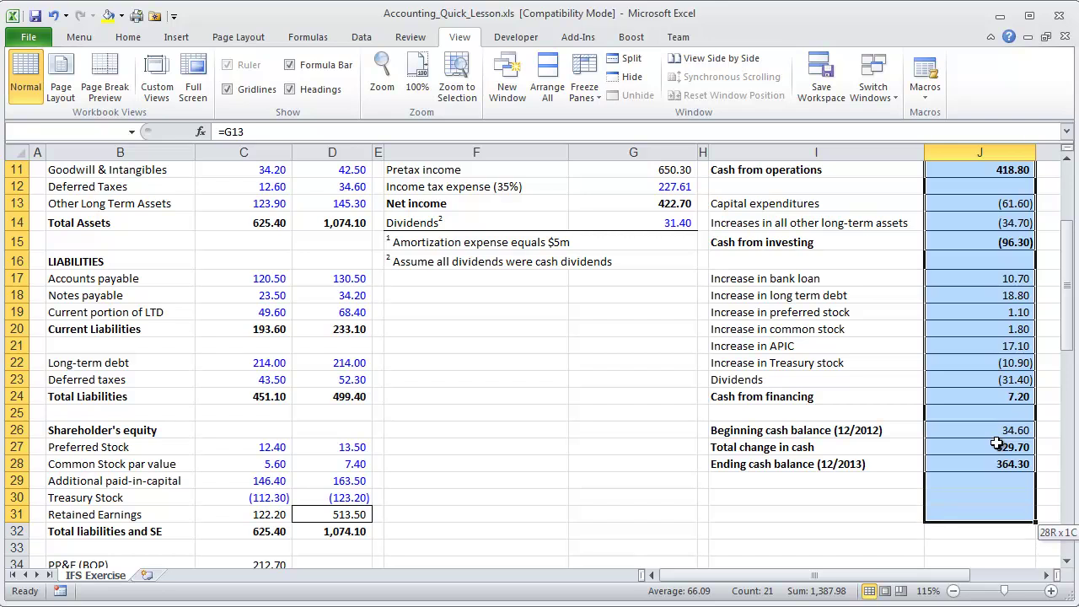
Examine the 12/31/13 Retained Earnings formula in D31 of the balance sheet
key("Left")
key("Left")
key("Left")
key("Home")
key("Down")
key("Down")
key("Down")
key("Down")
key("Down")
key("Down")
key("Down")
key("Down")
key("Down")
key("Down")
key("Down")
key("Down")
key("Down")
key("Down")
key("Down")
key("Down")
key("Down")
key("Down")
key("Down")
key("Down")
key("Down")
key("Right")
key("Down")
key("Up")
key("Right")
key("Right")
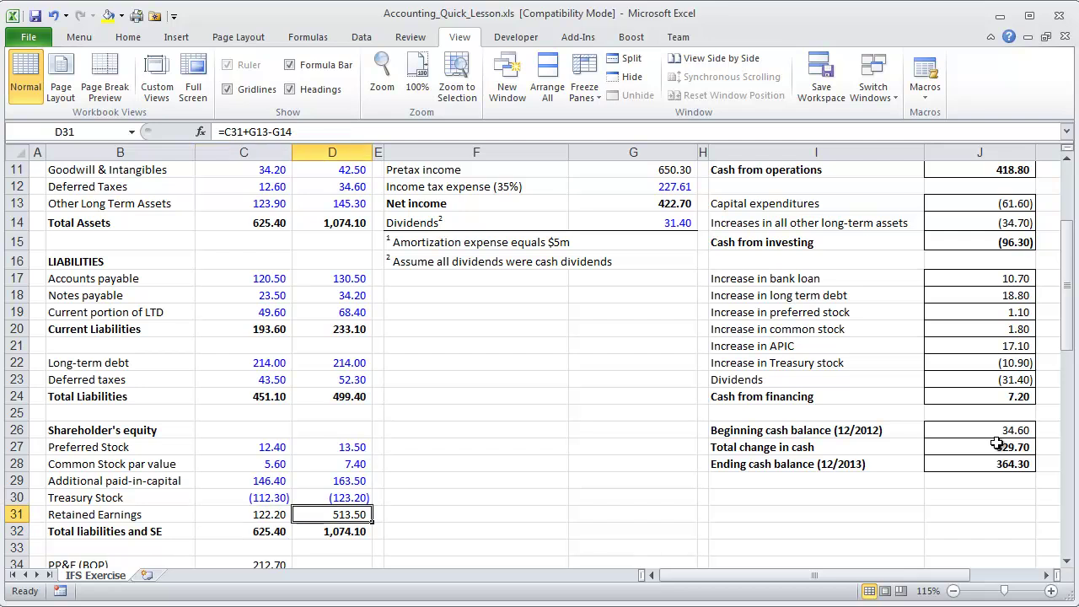
Review both years' balance sheet figures from Treasury Stock upward in columns C and D, and inspect Total liabilities and SE in D32
key("Up")
key("shift+Left")
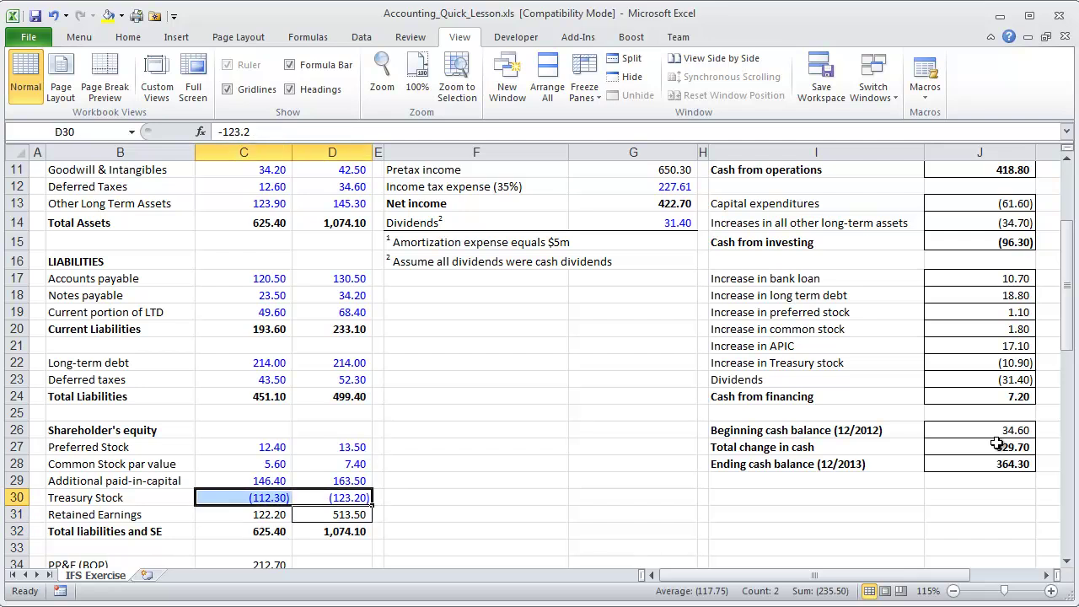
key("shift+Up")
key("shift+Up")
key("shift+Up")
key("shift+Up")
key("shift+Up")
key("shift+Up")
key("shift+Up")
key("shift+Up")
key("shift+Up")
key("shift+Up")
key("shift+Up")
key("shift+Up")
key("shift+Up")
key("shift+Up")
key("shift+Up")
key("shift+Up")
key("shift+Up")
key("shift+Up")
key("shift+Up")
key("shift+Up")
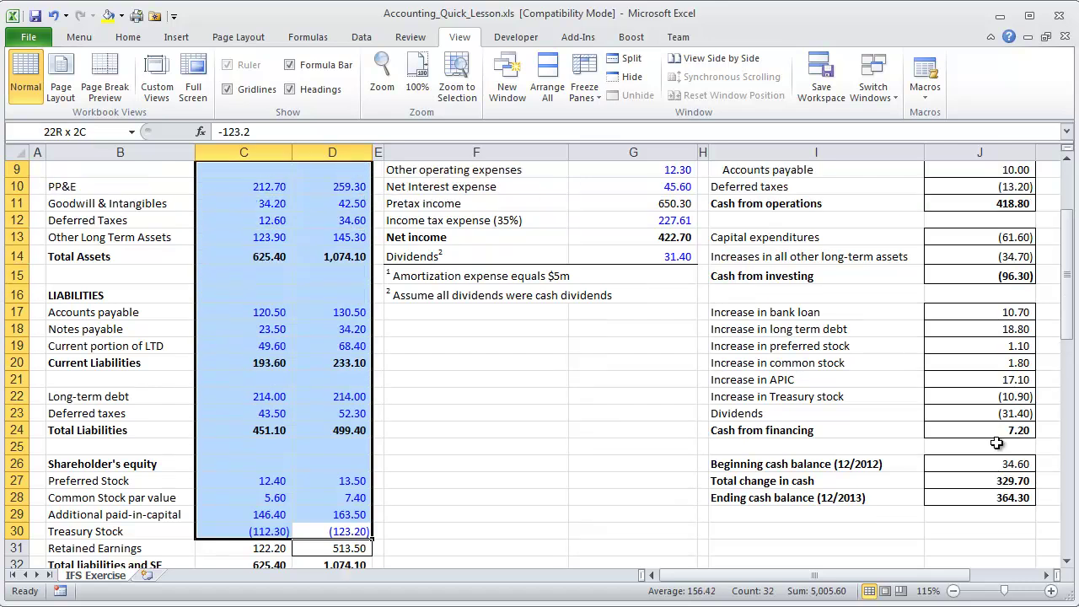
key("Down")
key("Down")
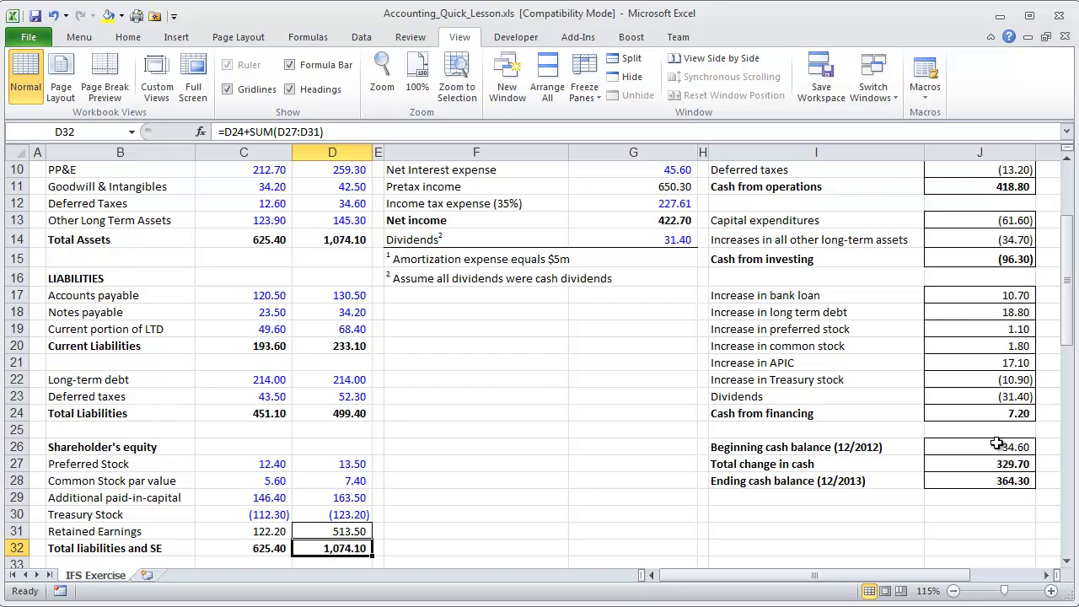
Review the operating, investing and financing sections of the Cash Flow Statement and the Ending cash balance in J28
scroll(729, 346, "down", 2)
scroll(733, 371, "up", 2)
scroll(729, 346, "up", 3)
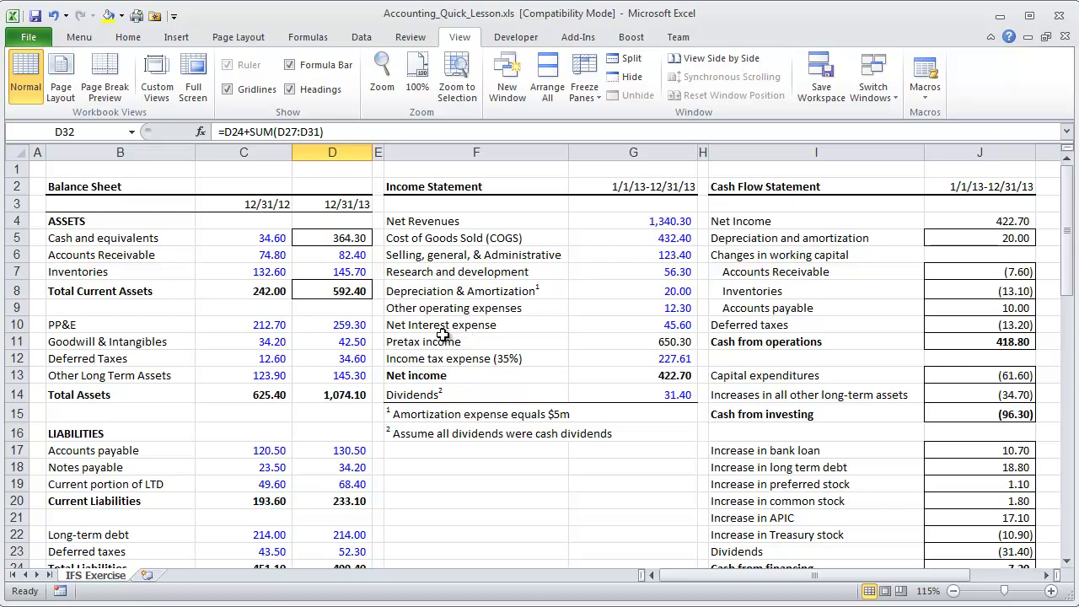
scroll(375, 364, "down", 3)
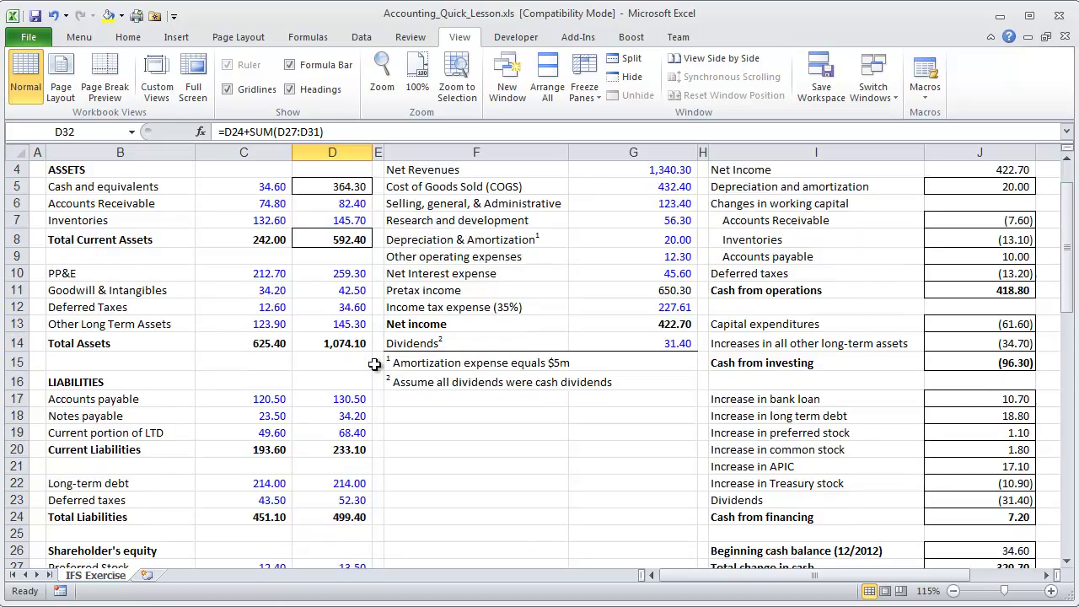
scroll(586, 396, "up", 1)
scroll(586, 396, "up", 1)
scroll(586, 396, "up", 1)
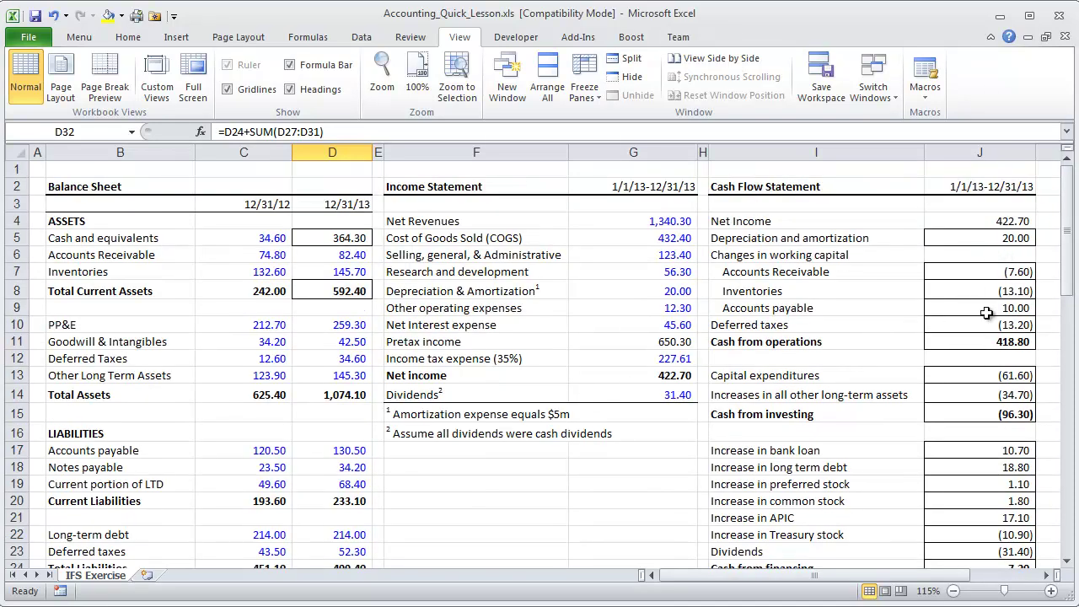
left_click(976, 220)
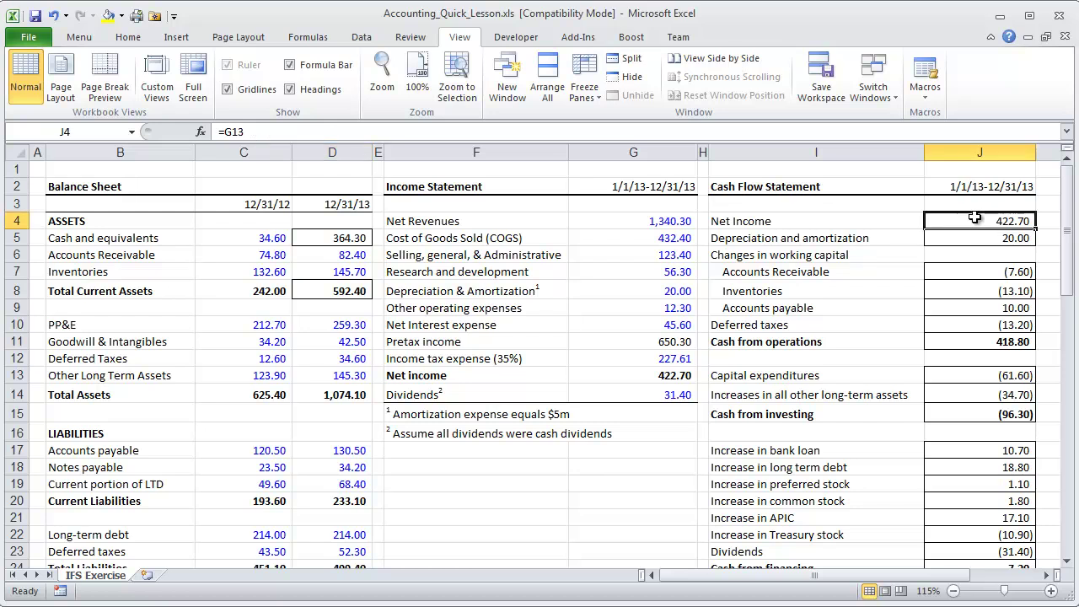
left_click(973, 349)
left_click_drag(937, 378, 990, 415)
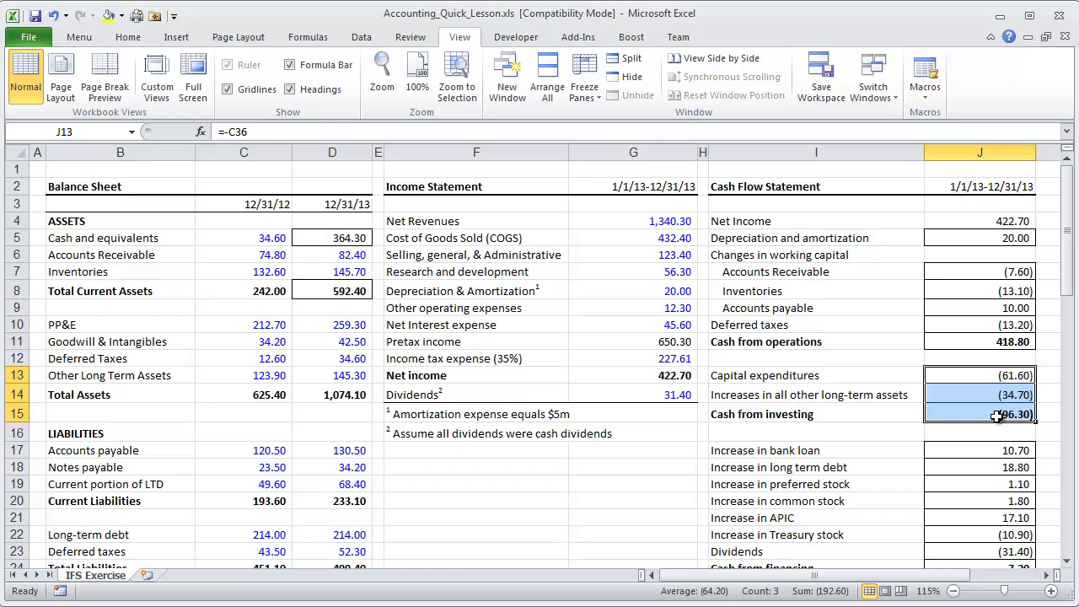
scroll(936, 430, "down", 2)
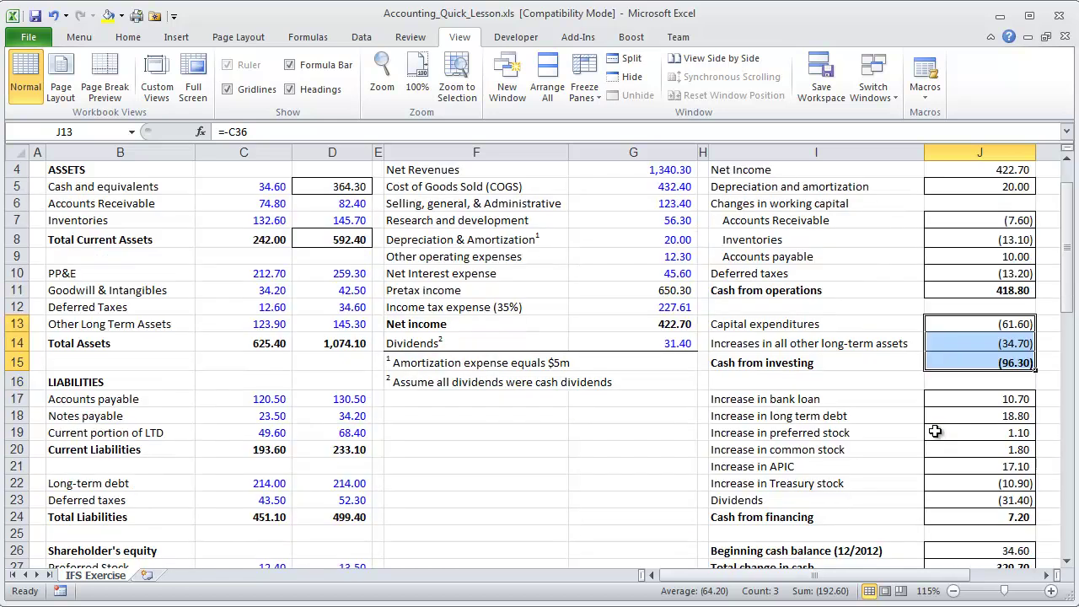
left_click_drag(978, 469, 976, 350)
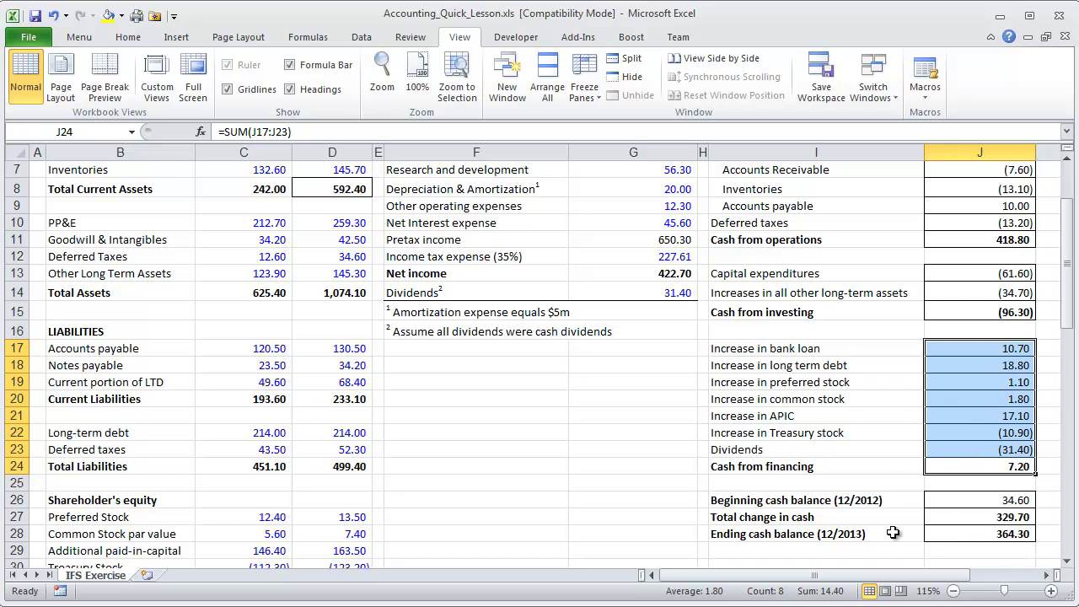
left_click(964, 536)
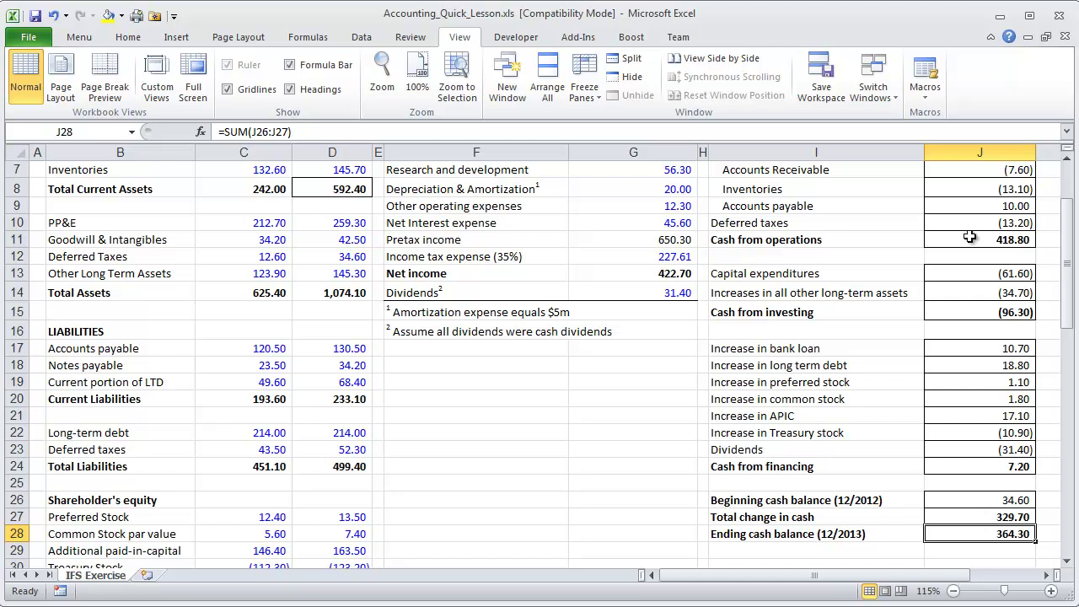
left_click_drag(970, 189, 974, 466)
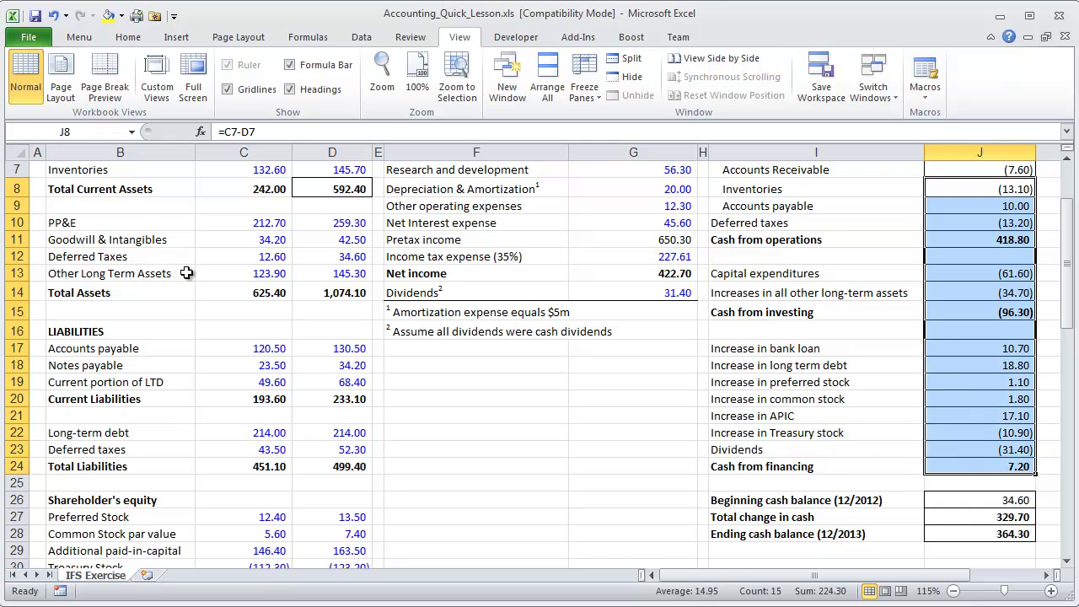
Compare the 12/31/12 and 12/31/13 balances of Other Long Term Assets and Accounts payable
left_click(237, 272)
left_click_drag(237, 272, 334, 274)
left_click_drag(244, 352, 311, 355)
scroll(311, 355, "up", 2)
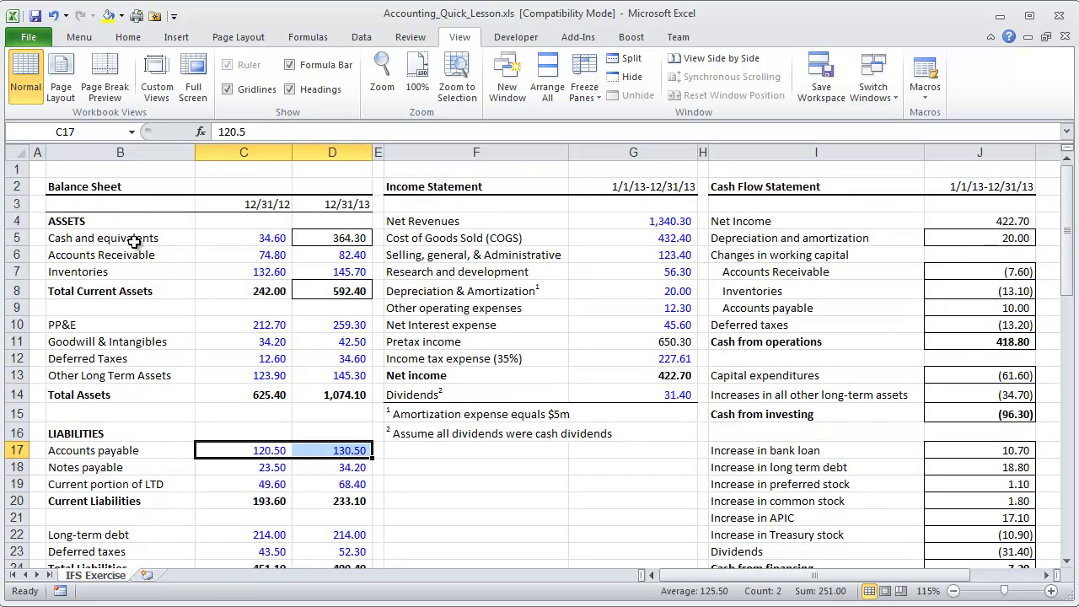
Go through the balance sheet line items in column B from Cash and equivalents down past Total liabilities and SE
left_click(145, 235)
key("Down")
key("Down")
key("Down")
key("Down")
key("Down")
key("Down")
key("Down")
key("Down")
key("Down")
key("Down")
key("Down")
key("Down")
key("Down")
key("Down")
key("Down")
key("Down")
key("Down")
key("Down")
key("Down")
key("Down")
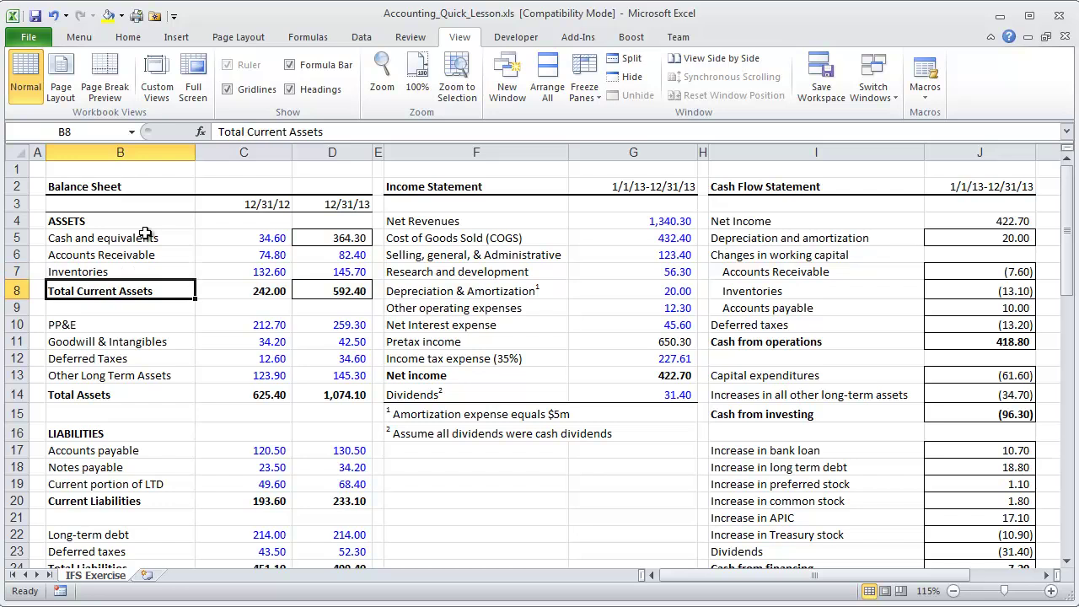
key("Down")
key("Down")
key("Down")
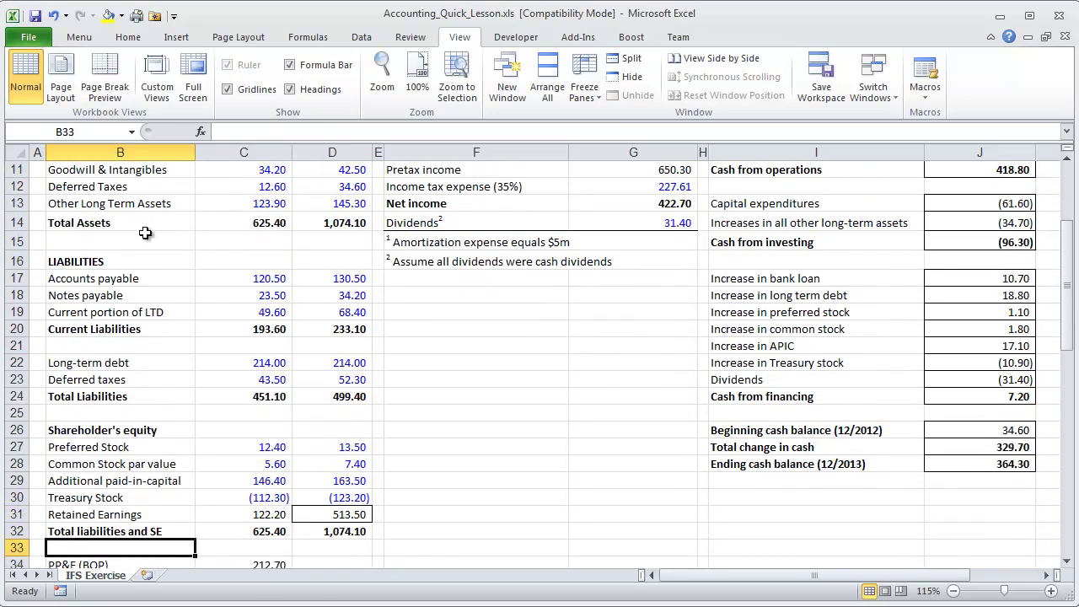
scroll(120, 236, "up", 4)
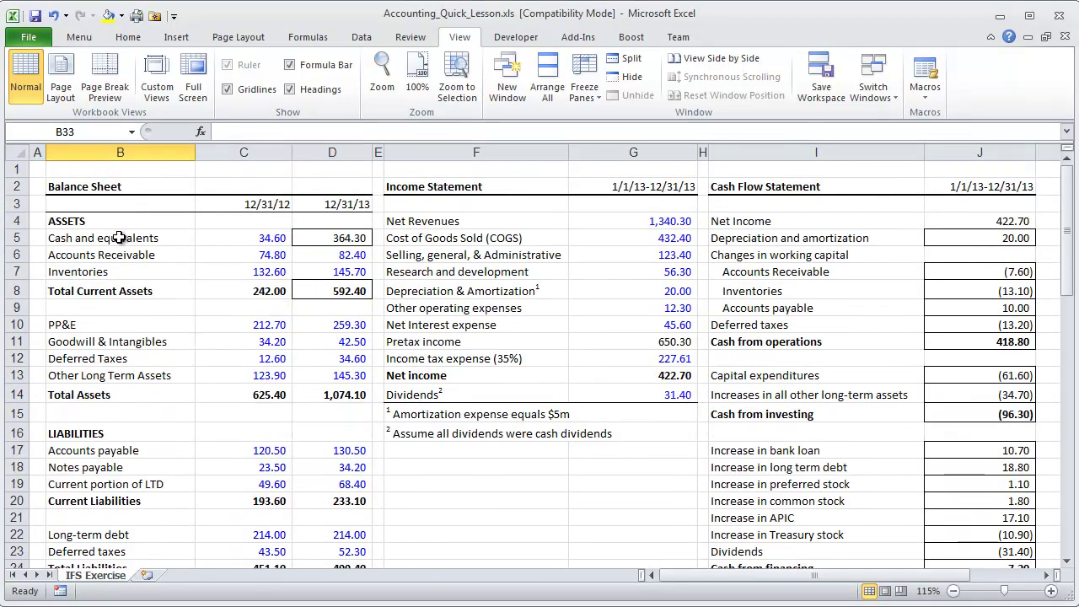
Trace Depreciation and amortization, Net Income and Dividends on the Cash Flow Statement, relating them to Retained Earnings in C31:D31
left_click(724, 243)
left_click_drag(723, 243, 999, 242)
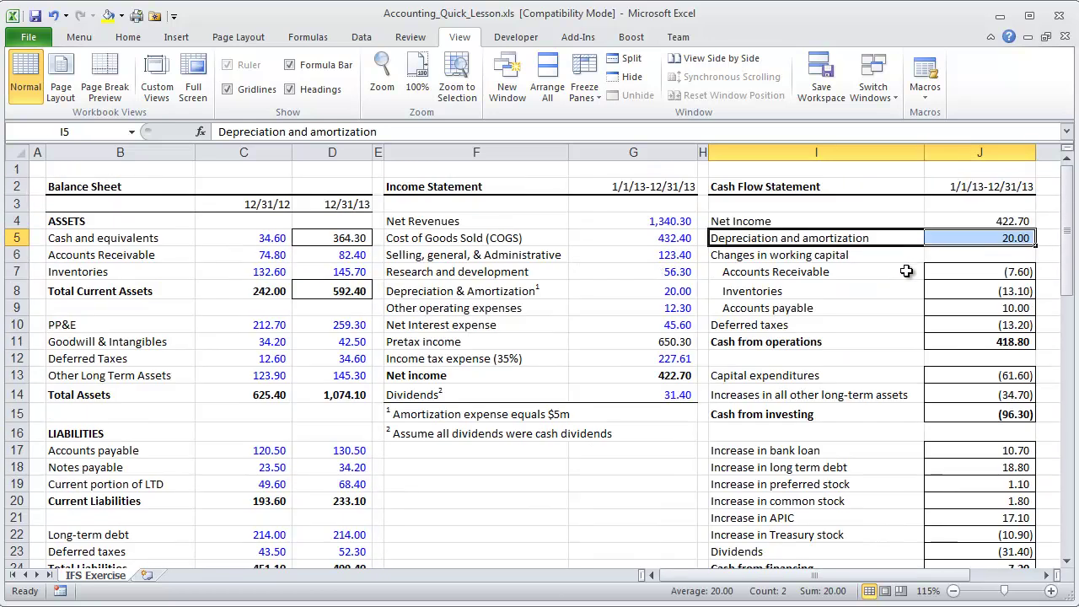
left_click(1012, 222)
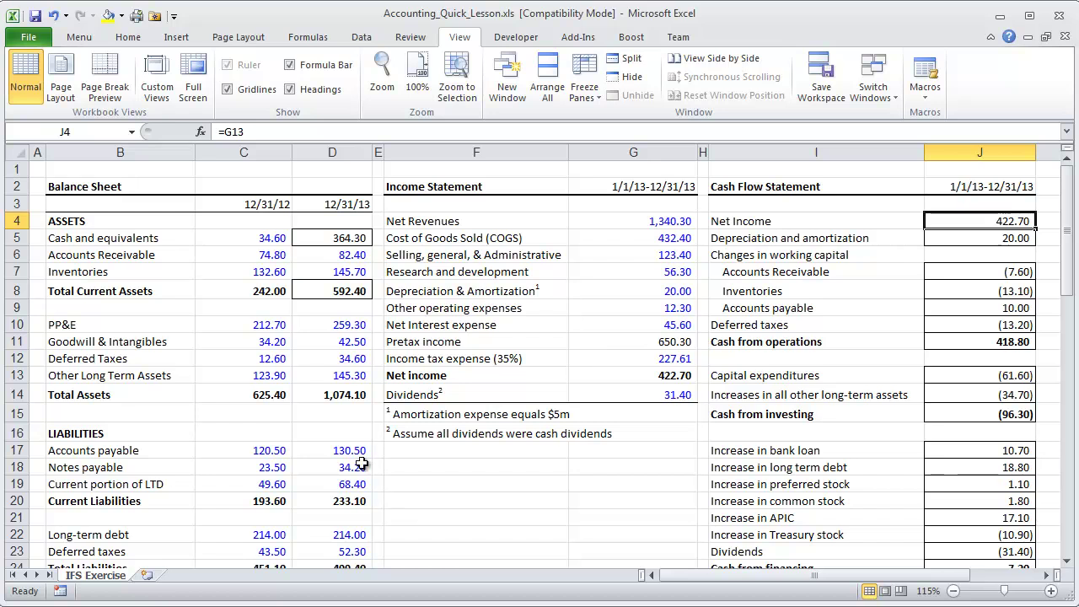
scroll(364, 464, "down", 5)
left_click_drag(243, 427, 330, 425)
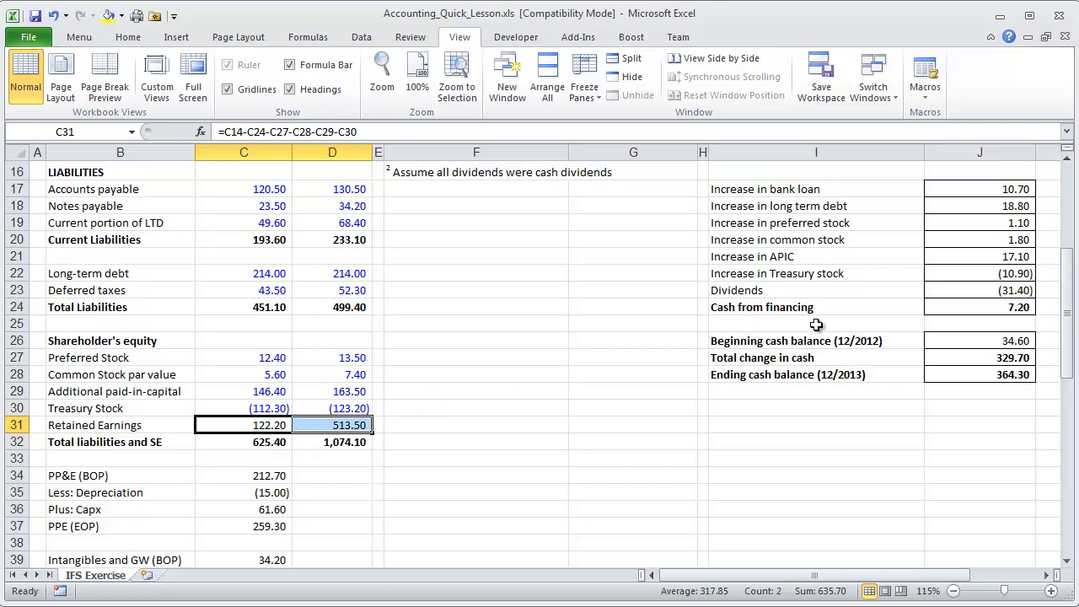
left_click(1012, 290)
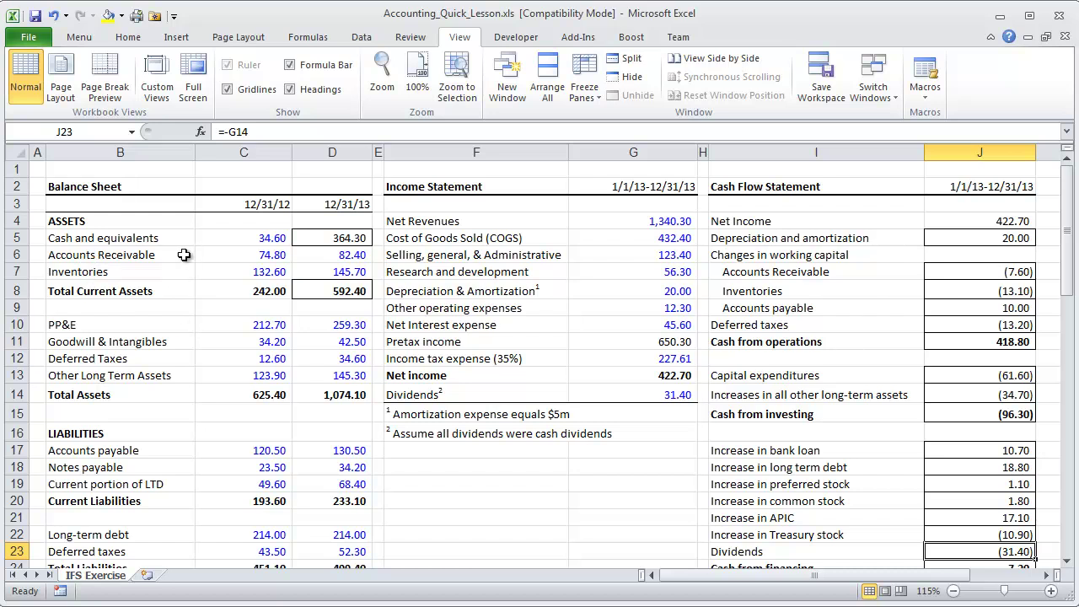
Compare the two Accounts Receivable balances in C6:D6 with the working capital change in J7
left_click_drag(232, 256, 308, 256)
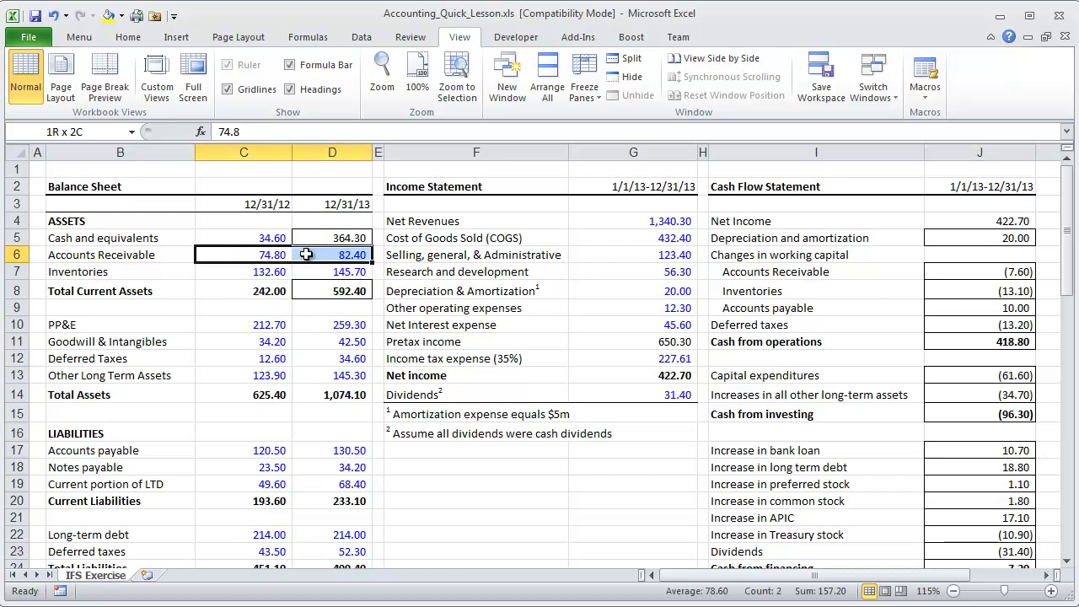
left_click(934, 271)
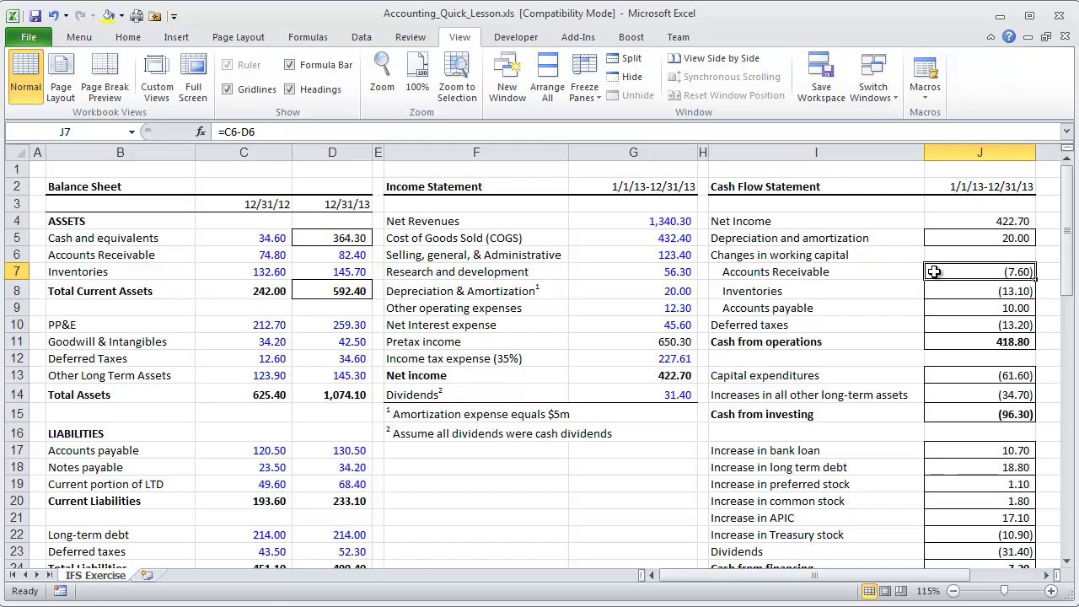
scroll(440, 339, "down", 1)
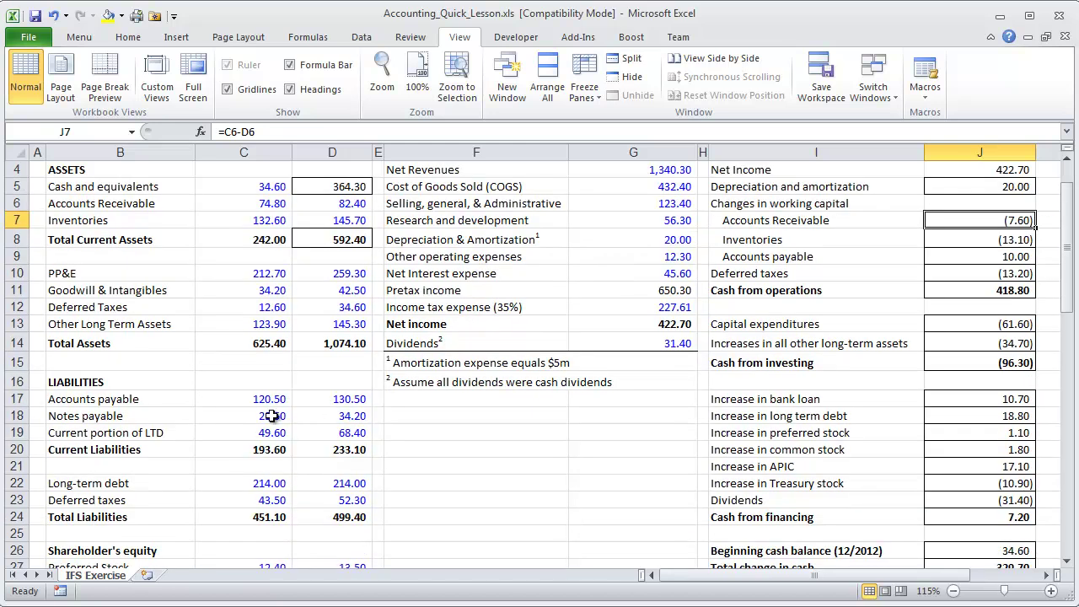
scroll(278, 430, "down", 2)
scroll(240, 405, "up", 3)
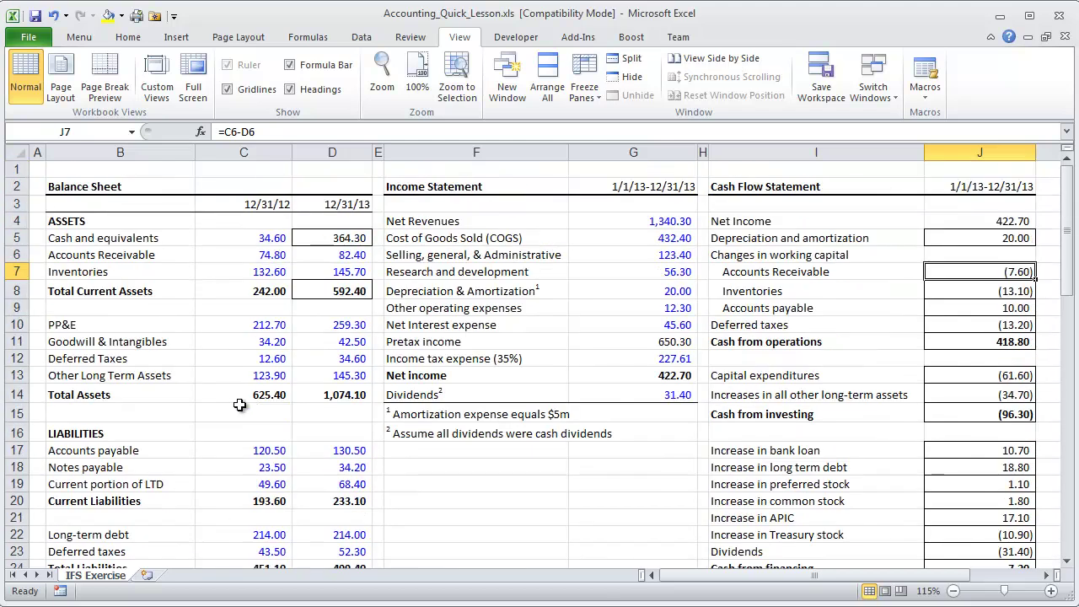
Compare Total Assets in row 14 with Total liabilities and SE in row 32 for both years
left_click_drag(131, 394, 341, 393)
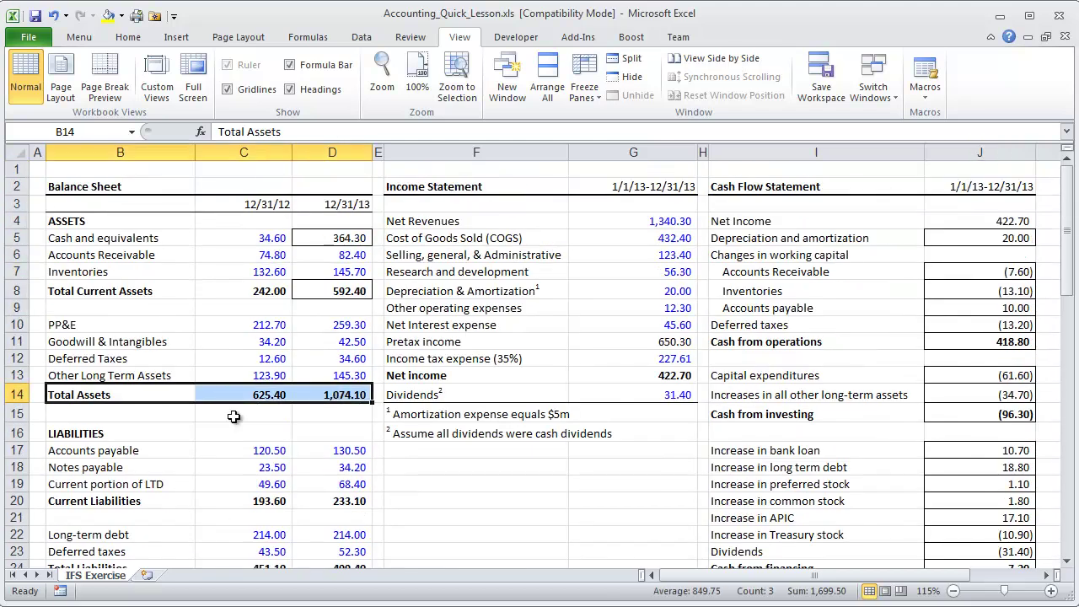
scroll(233, 417, "down", 6)
left_click_drag(140, 391, 320, 390)
scroll(419, 412, "up", 1)
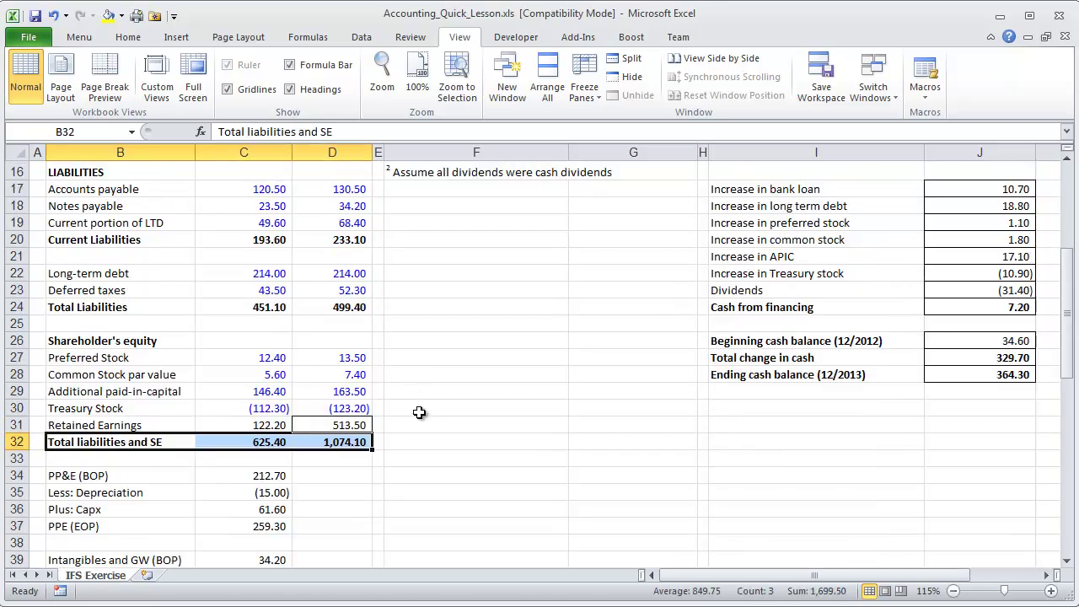
Clear the Dividends label and amount in I23:J23 of the Cash Flow Statement
scroll(419, 413, "up", 3)
left_click(994, 451)
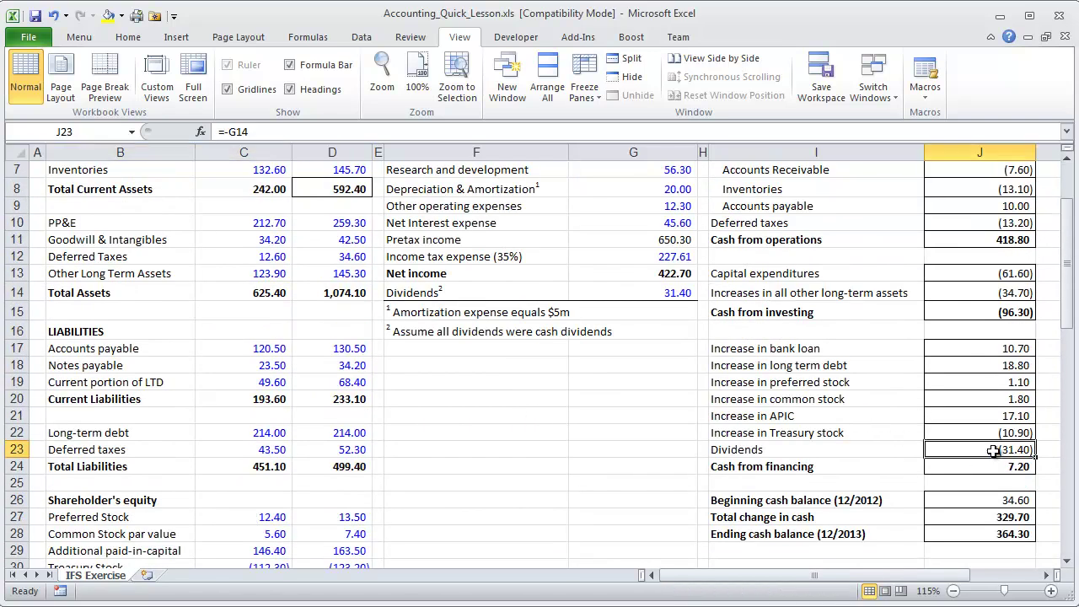
left_click_drag(994, 451, 818, 449)
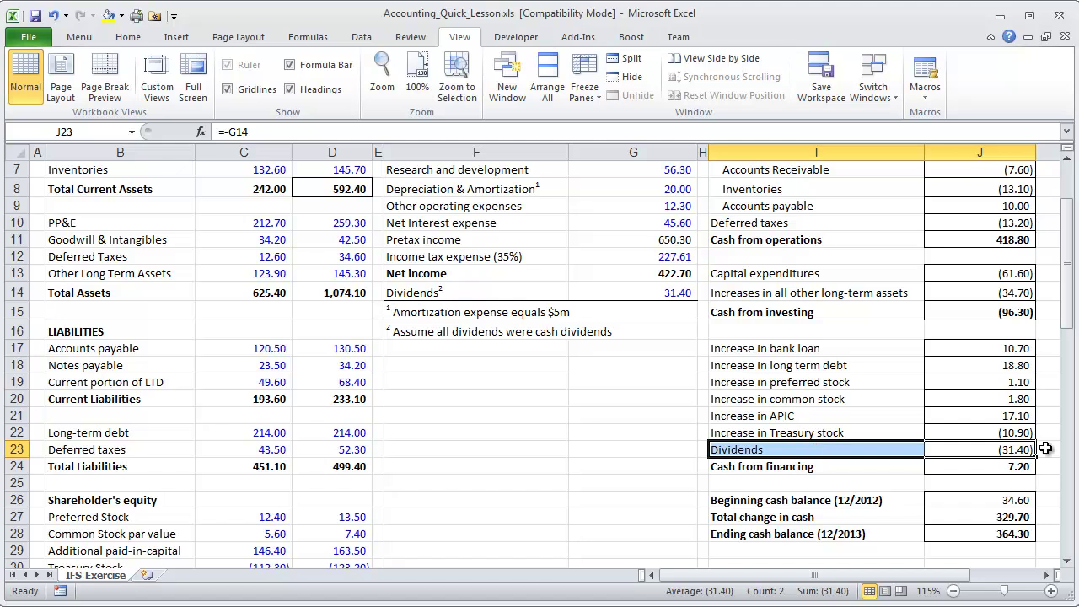
key("Delete")
left_click(600, 366)
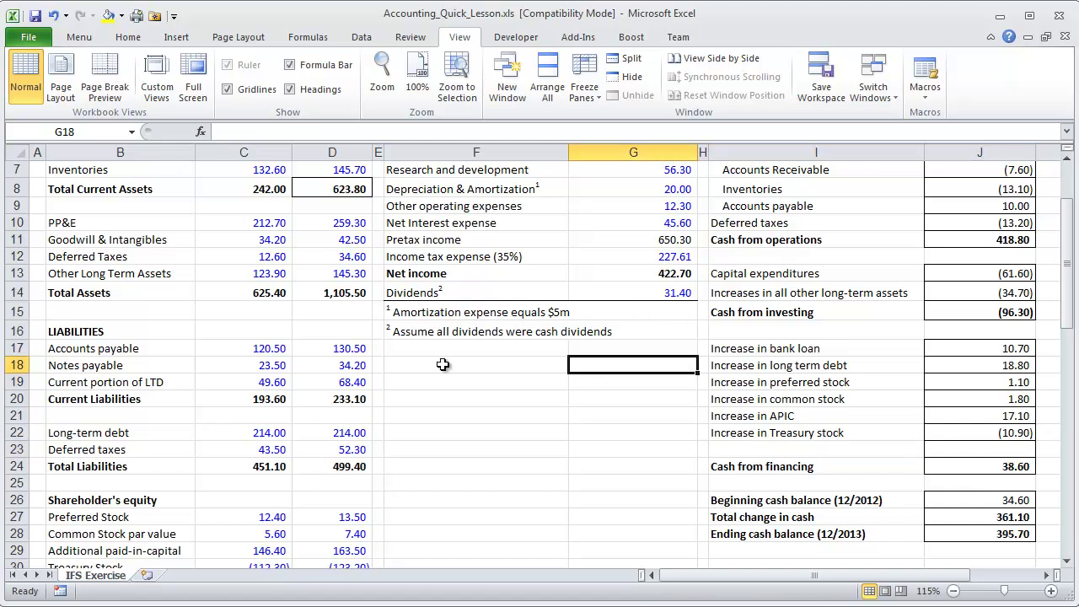
Check the 12/31/13 Total Assets in D14 against Total liabilities and SE in D32 with the dividends line removed
scroll(366, 363, "up", 2)
scroll(206, 413, "down", 1)
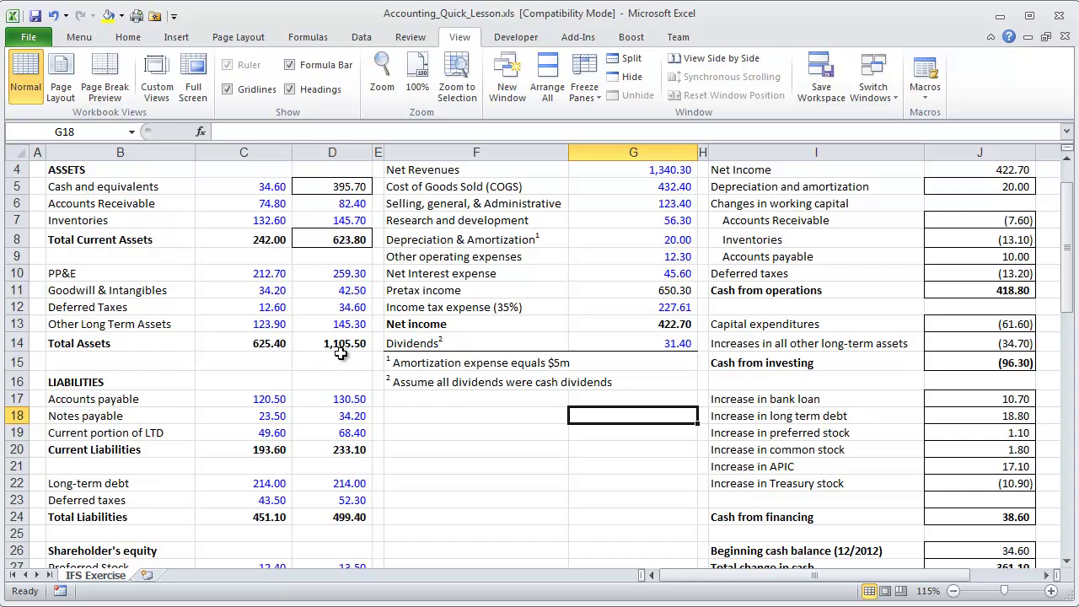
left_click(341, 353)
scroll(328, 411, "down", 4)
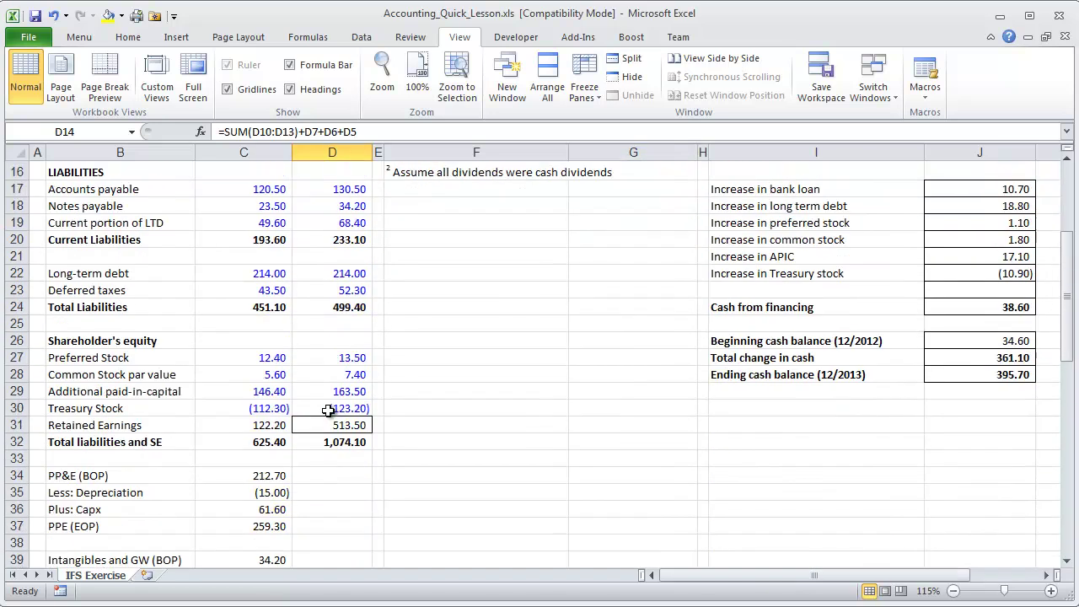
Compare Total liabilities and SE in D32 with Total Assets, and undo the clearing of the Dividends line in I23:J23
left_click(353, 445)
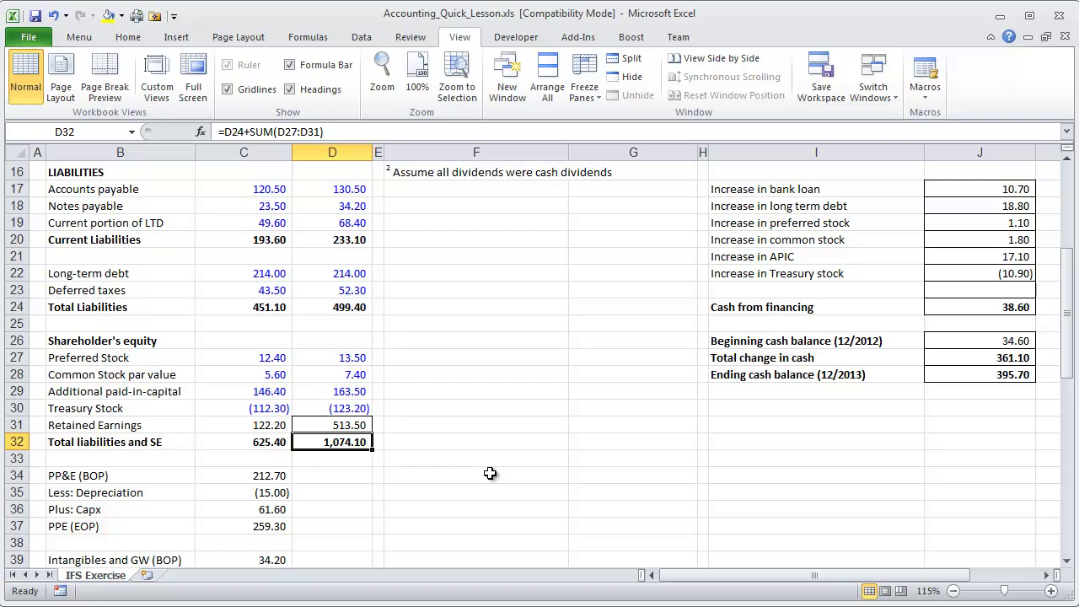
scroll(490, 473, "up", 3)
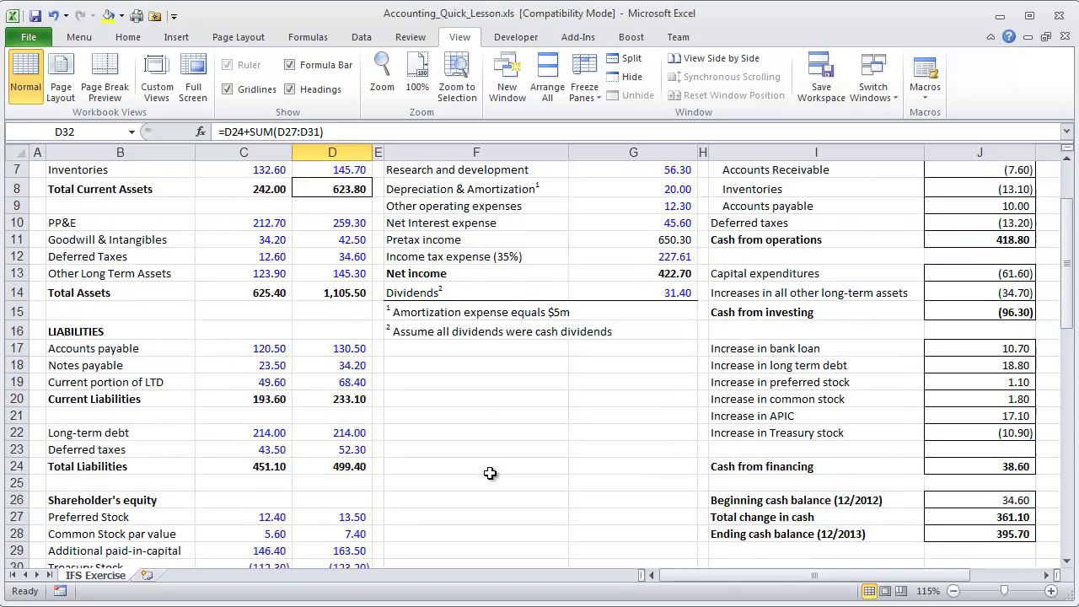
scroll(490, 473, "down", 3)
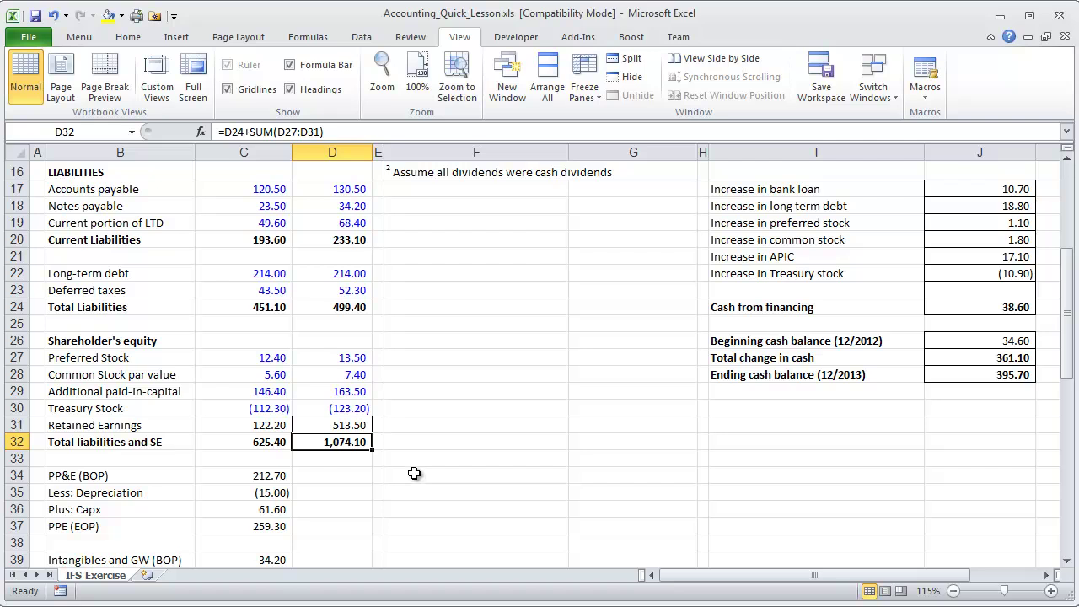
key("ctrl+z")
Insert a blank row 33 directly beneath the Total liabilities and SE row
left_click(302, 457)
key("Left")
key("Left")
key("shift+space")
key("ctrl+shift+plus")
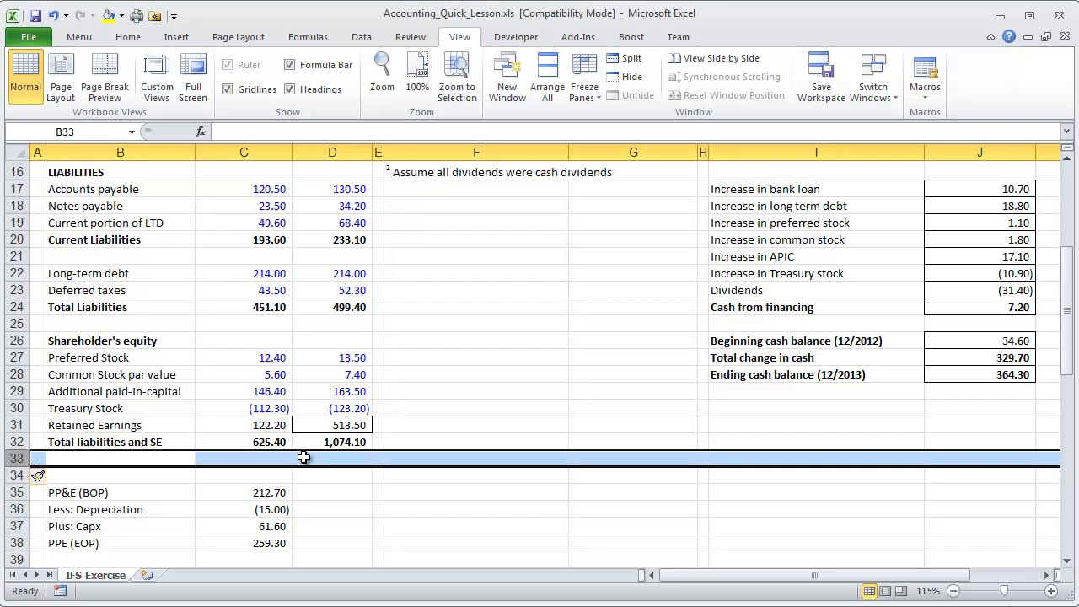
Label the inserted row "Balance check" in cell B33
key("Right")
key("Left")
type("Balance check")
key("ctrl+Return")
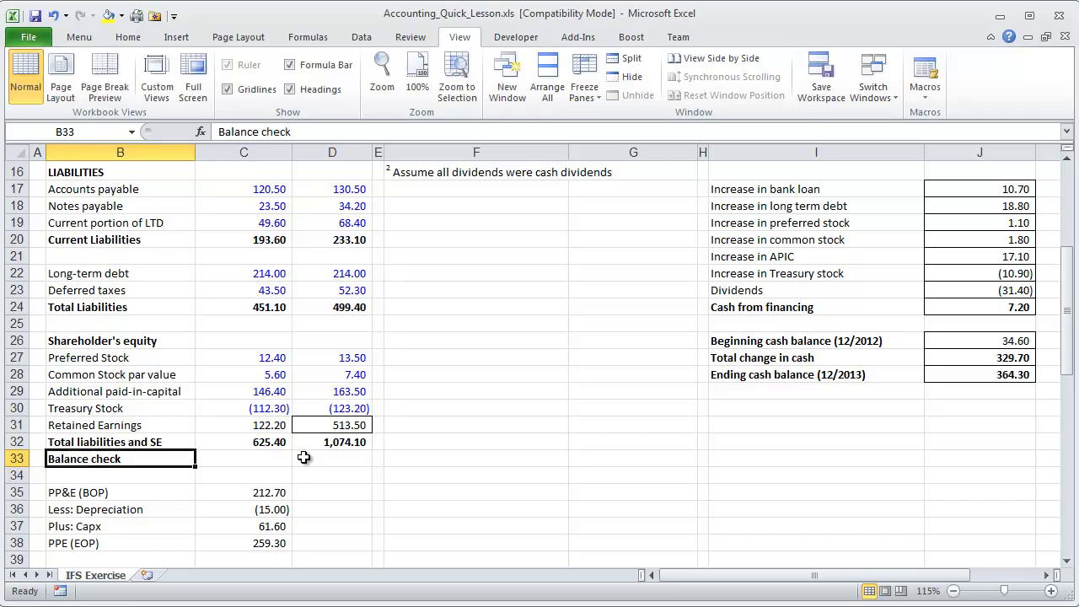
Enter the formula =D14-D32 in D33 to subtract 12/31/13 Total liabilities and SE from Total Assets
left_click(304, 458)
type("=")
key("Up")
key("Up")
key("Up")
key("Up")
key("Up")
key("Up")
key("Up")
key("Up")
key("Up")
key("Up")
key("Up")
key("Up")
key("Up")
key("Up")
key("Up")
key("Up")
key("Up")
key("Up")
key("Up")
key("Up")
key("Up")
key("Down")
key("Down")
key("Down")
key("Down")
key("Down")
key("Down")
key("Down")
key("Down")
key("Down")
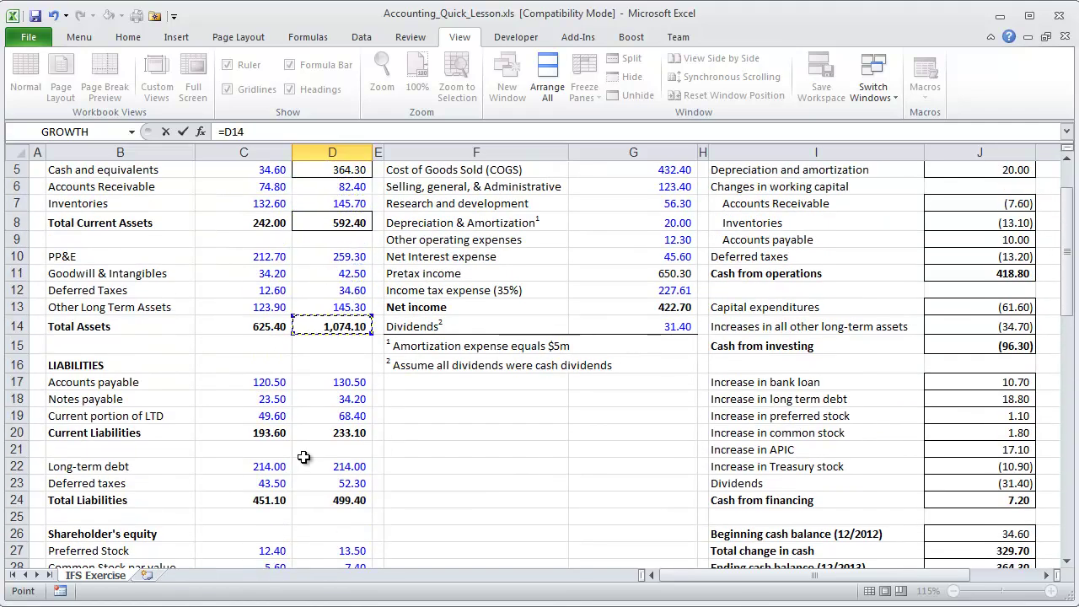
type("-")
key("Up")
key("Up")
key("Down")
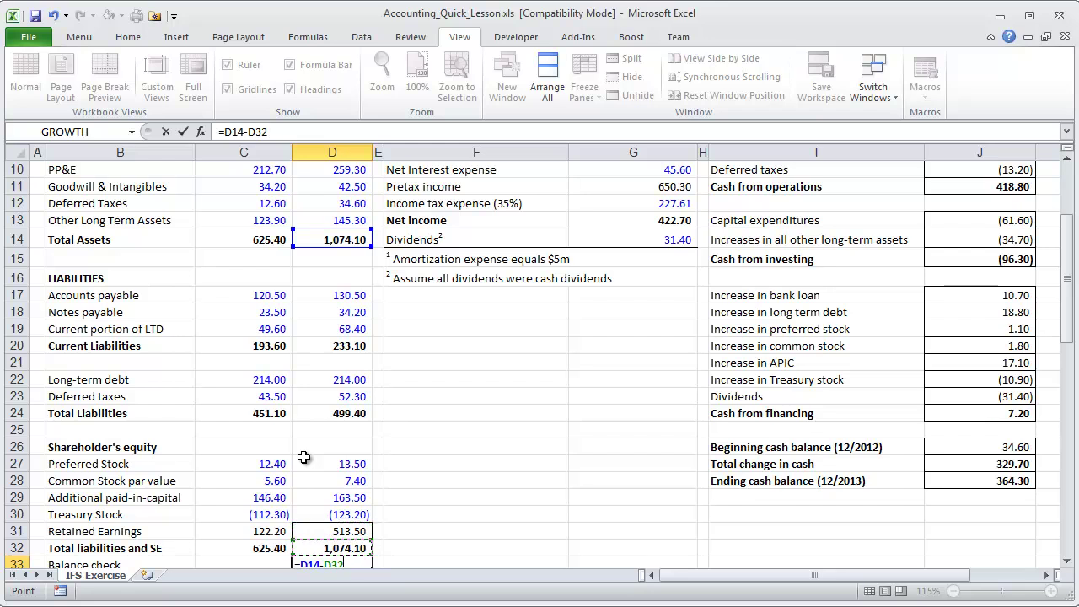
key("ctrl+Return")
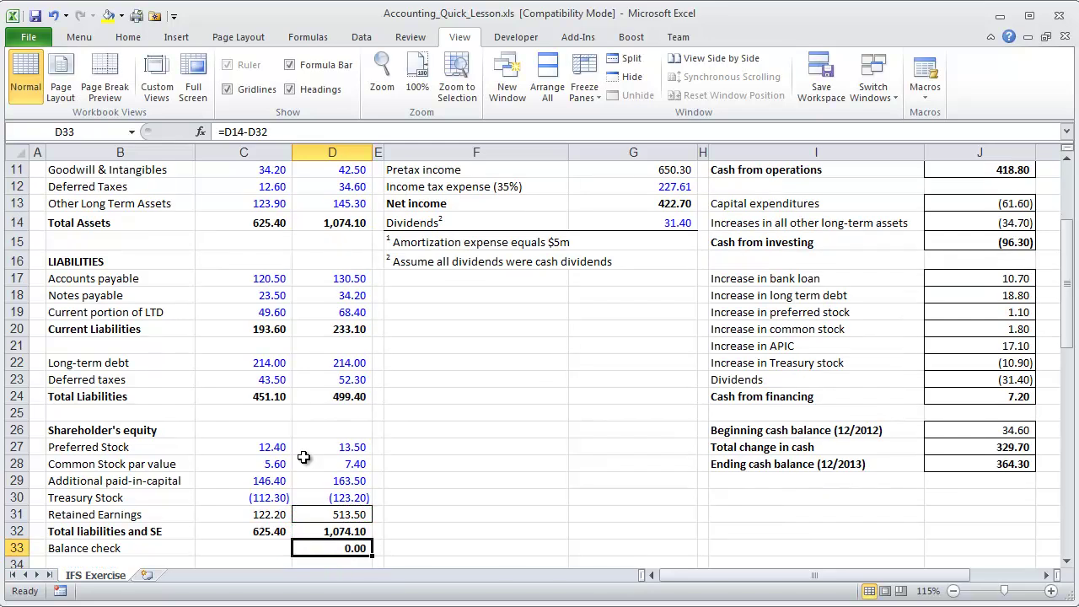